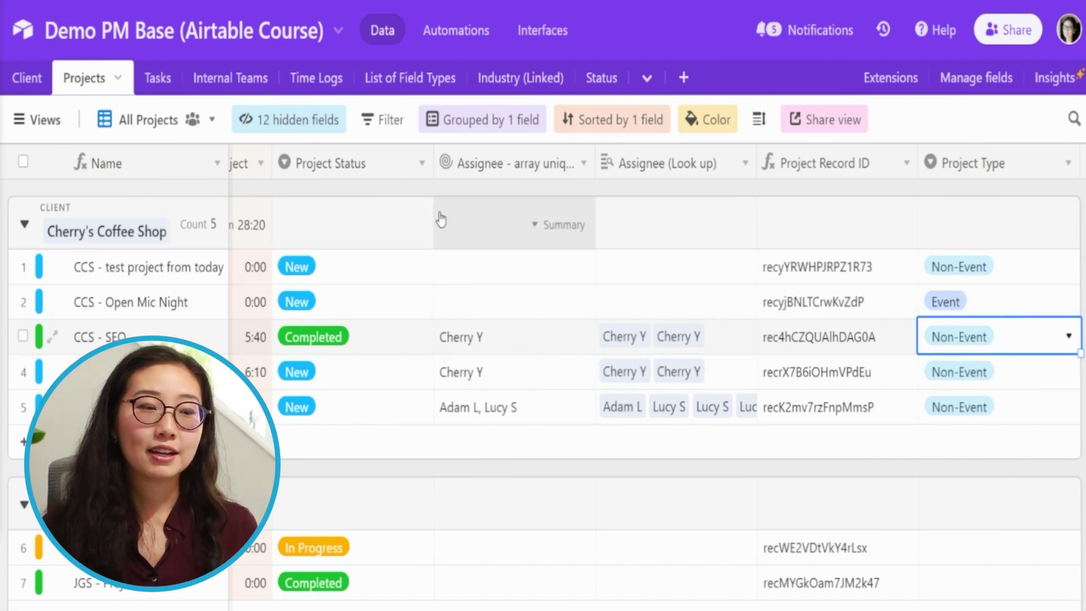
- Examine the Tasks and Internal Teams tables of the base
click(158, 80)
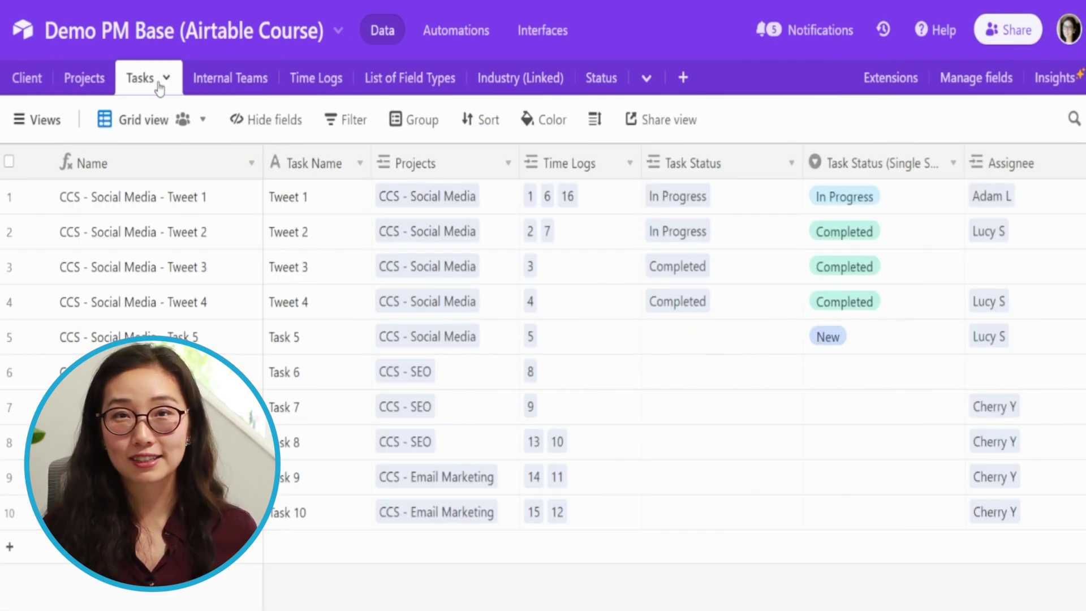
mouse_move(178, 131)
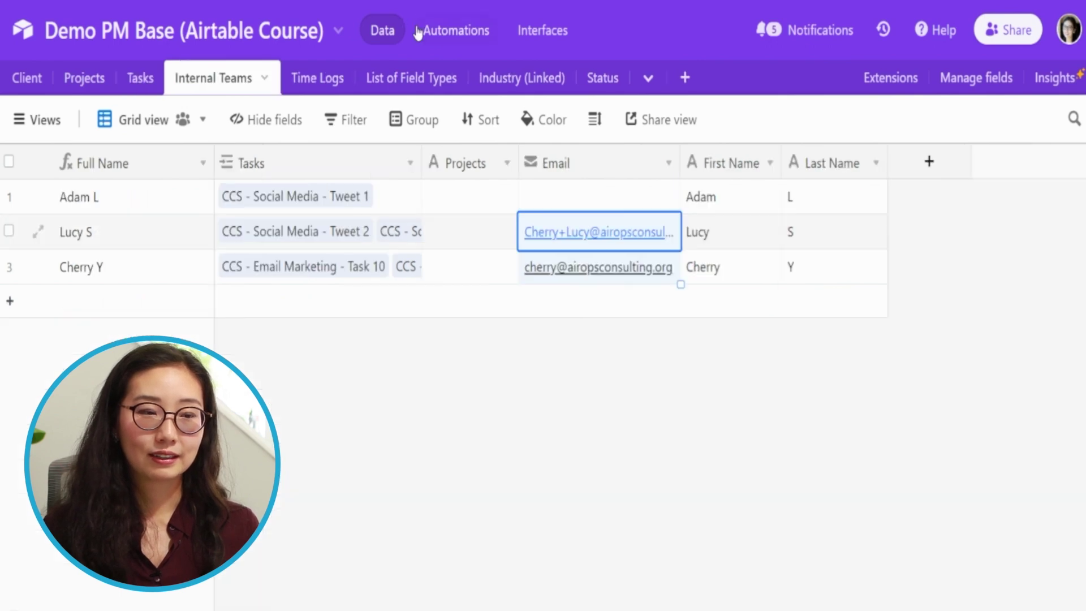
- Create a new automation named "Create Tasks based on the type of project" and open its trigger choices
click(443, 39)
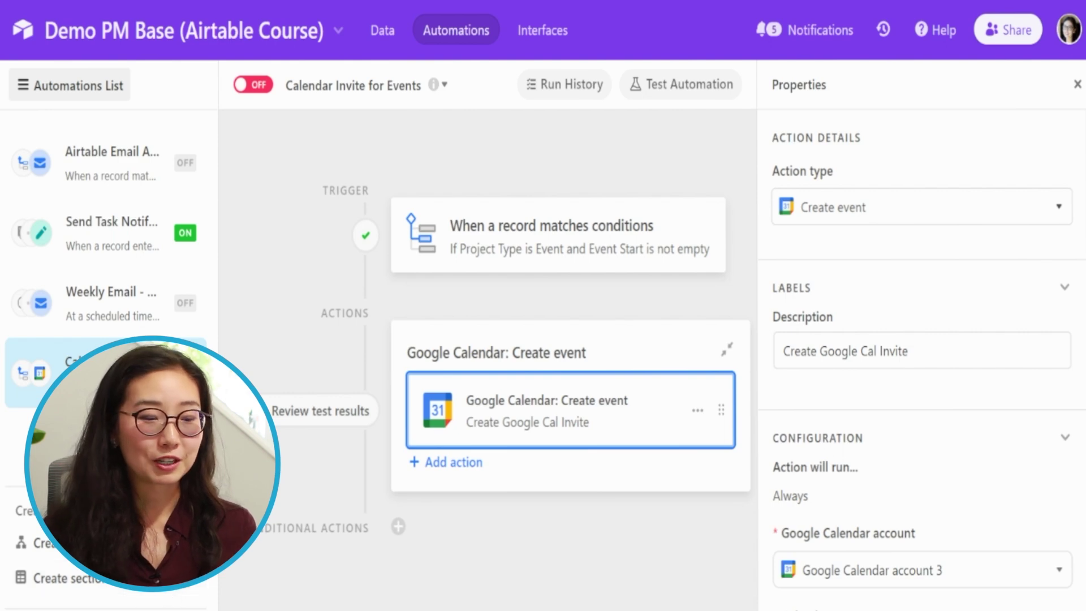
click(113, 543)
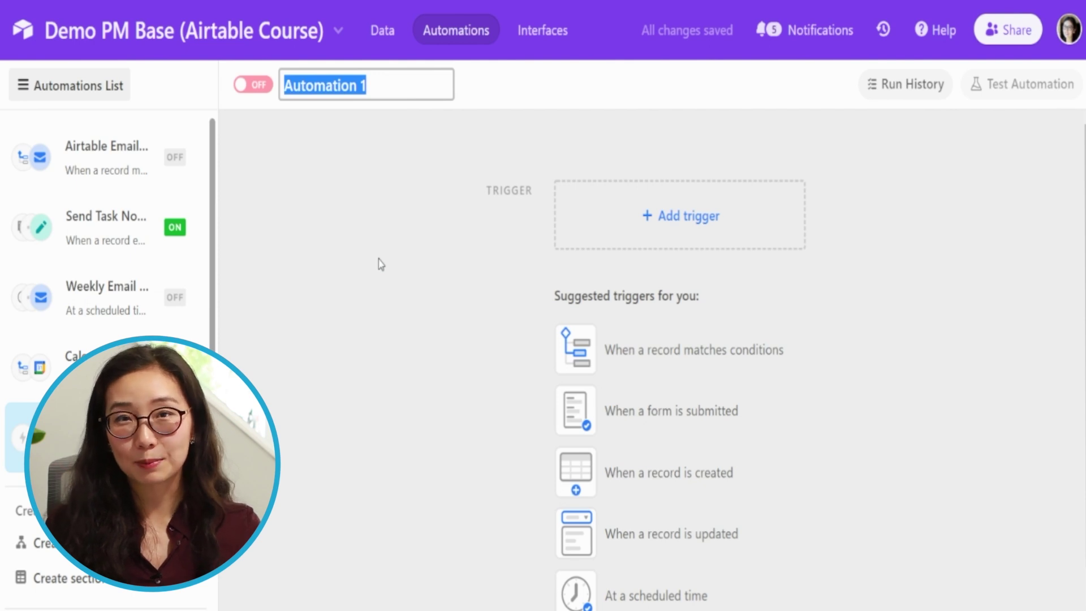
text(Create )
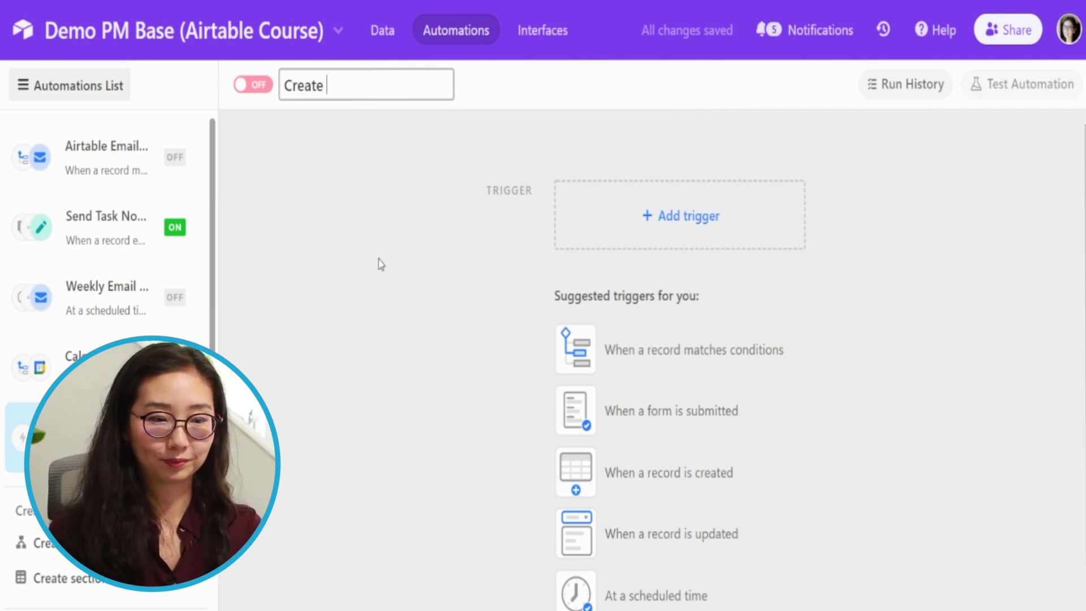
text(Tasks based)
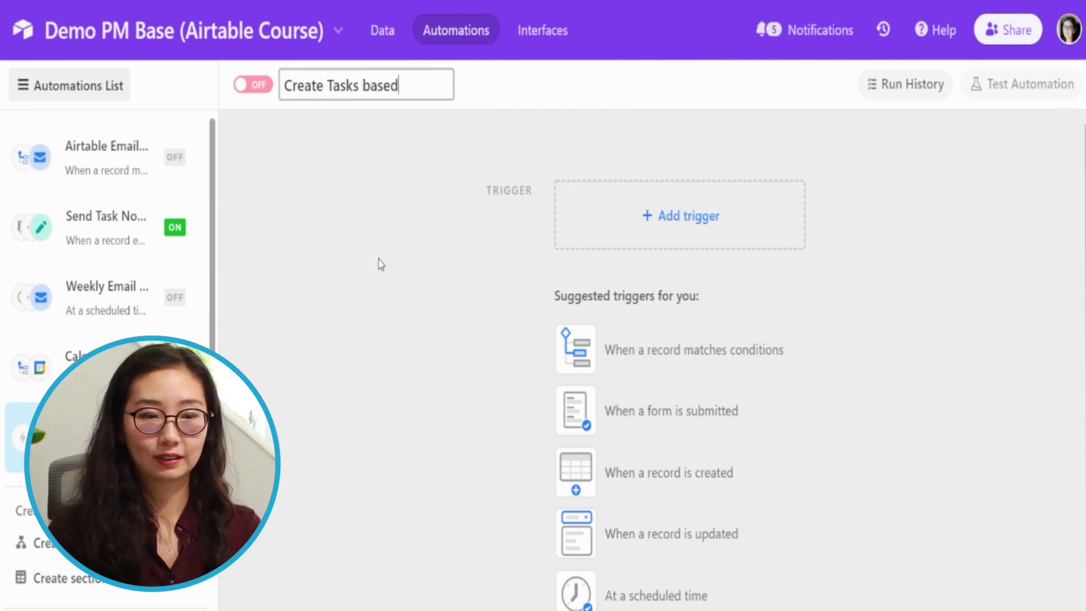
text( on the type of project)
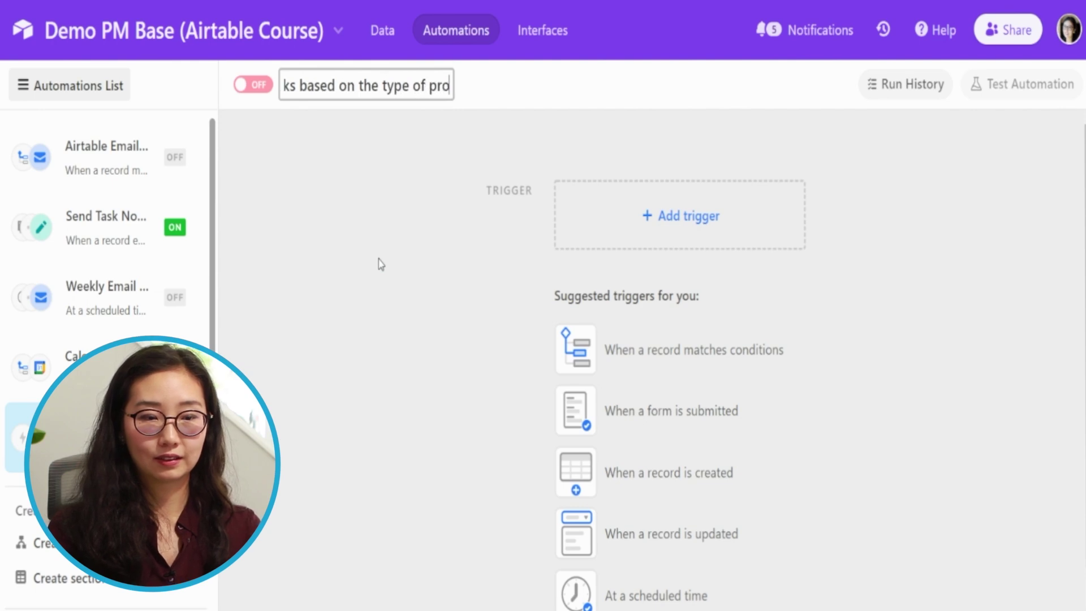
click(701, 217)
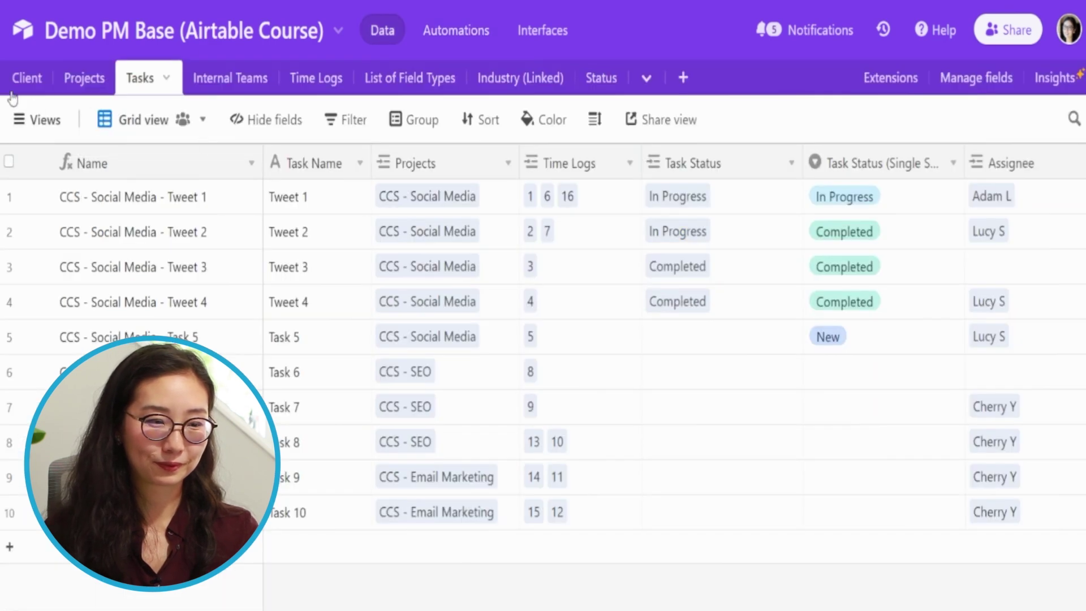
- Add the Project Type field to the Projects table's Add A Project form, just after the Client field
click(85, 85)
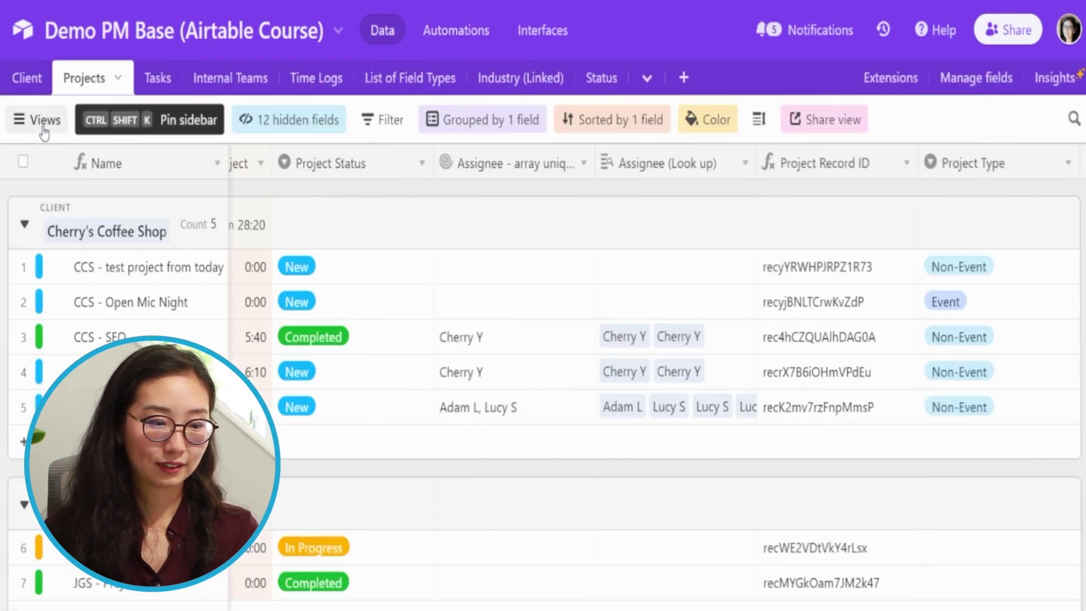
click(40, 129)
click(74, 290)
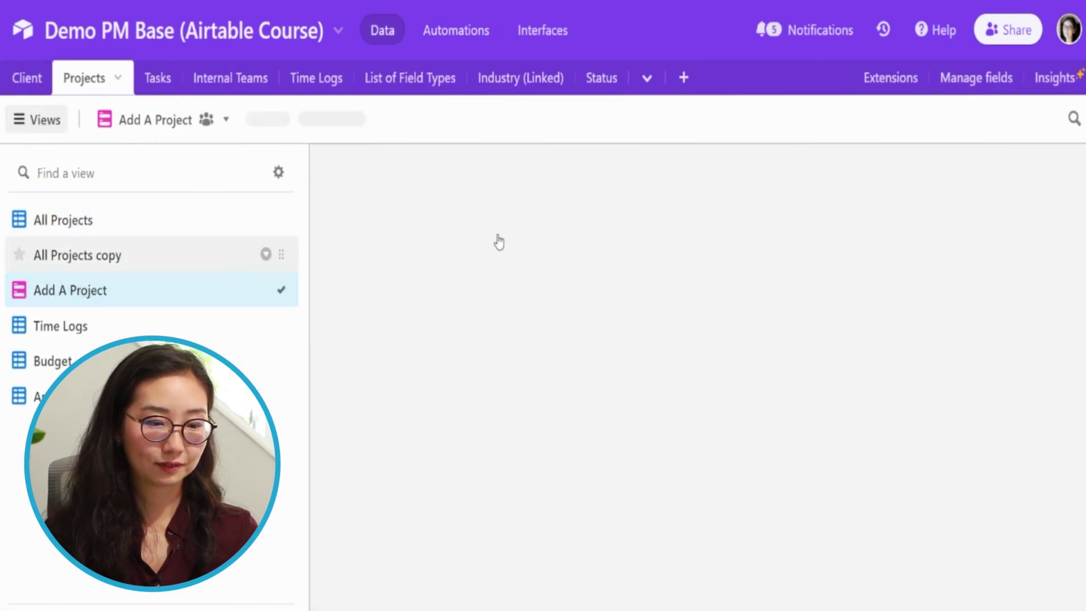
scroll(727, 384, down, 10)
scroll(730, 397, up, 10)
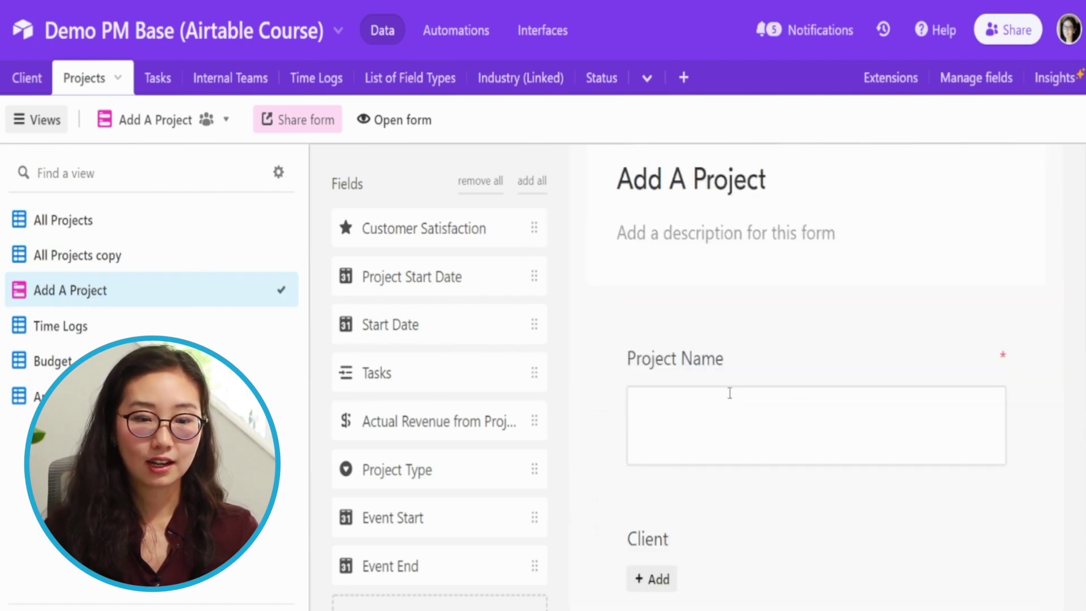
scroll(730, 399, up, 3)
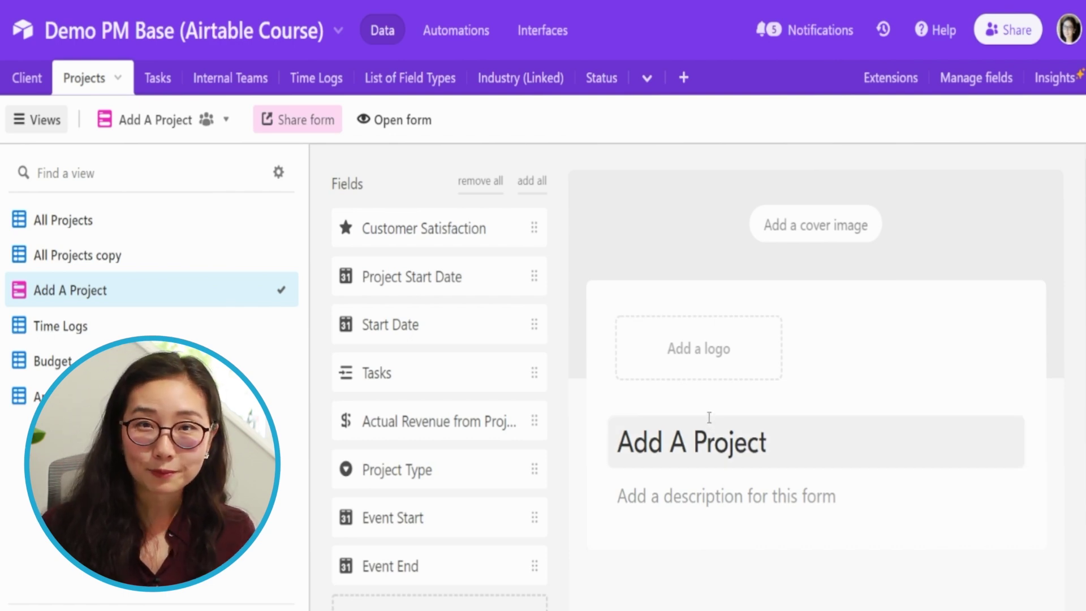
scroll(695, 447, down, 7)
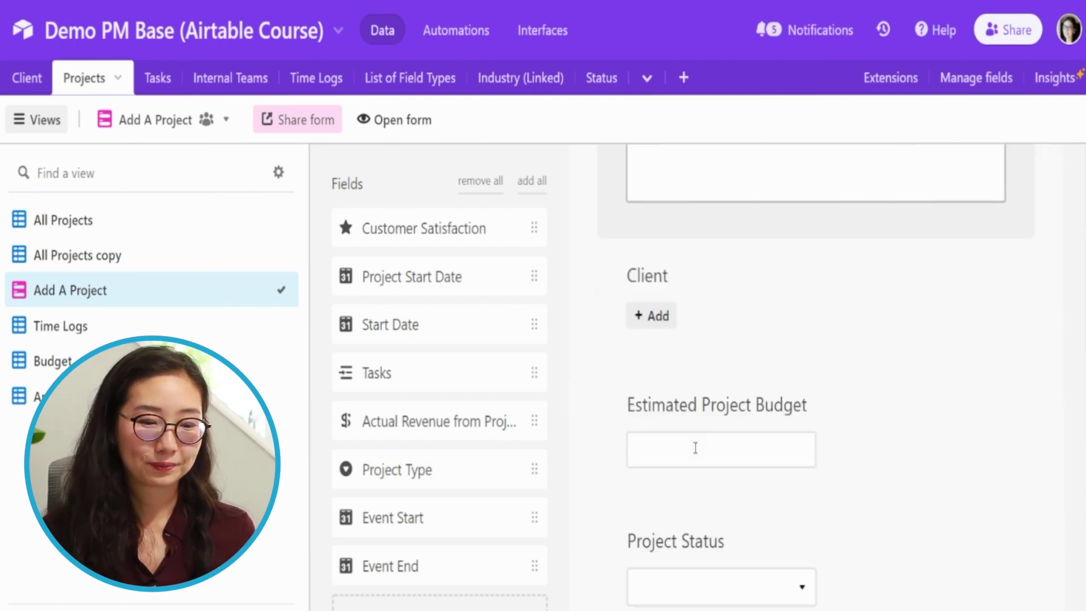
drag(428, 481, 736, 388)
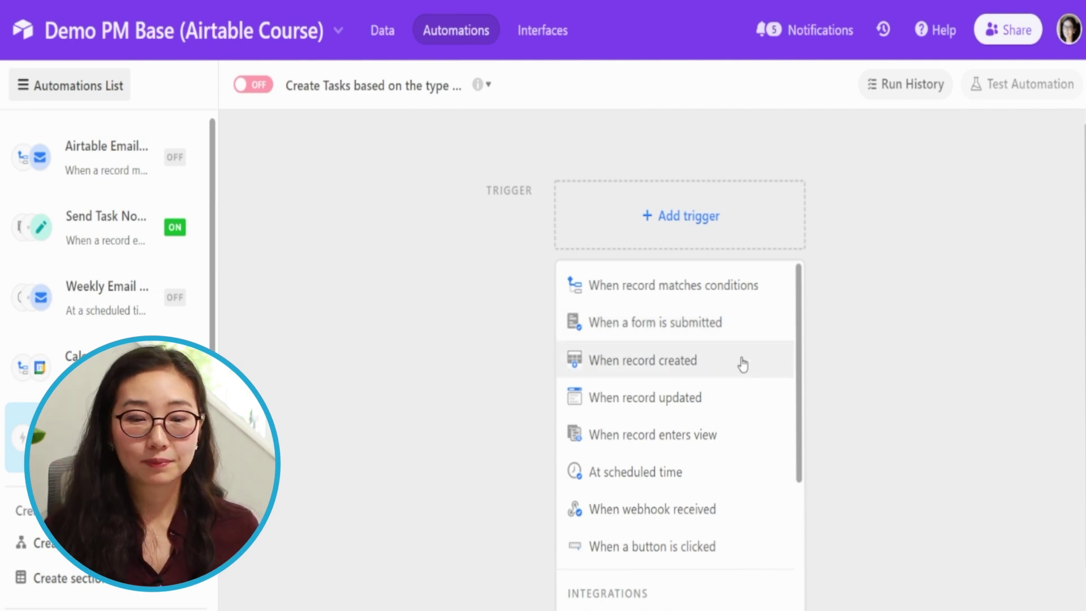
- Set the automation's trigger to "When a form is submitted" for the Projects table's Add A Project form
click(650, 323)
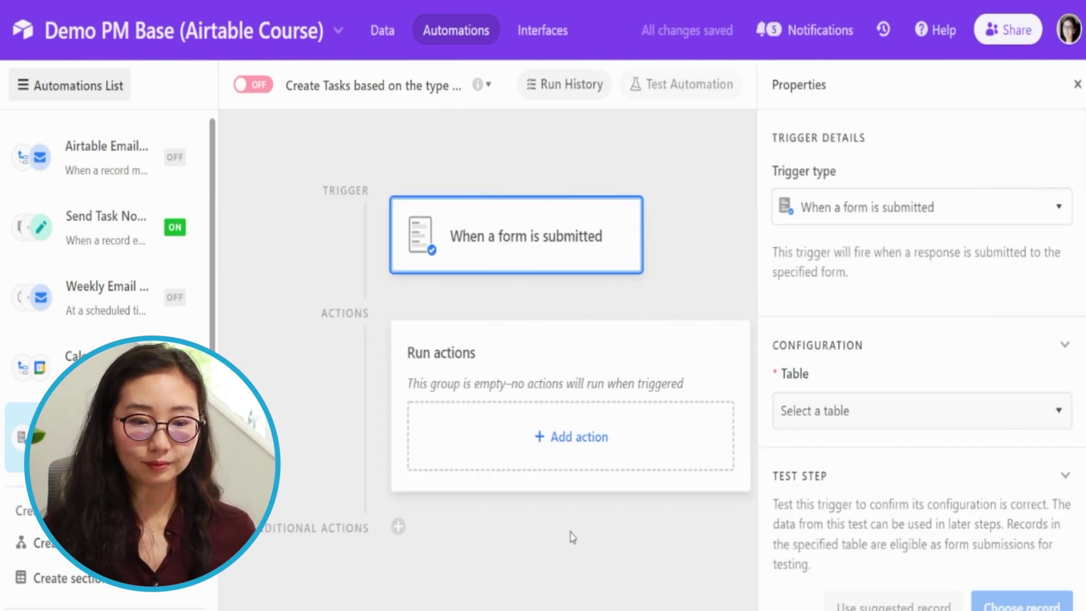
click(848, 412)
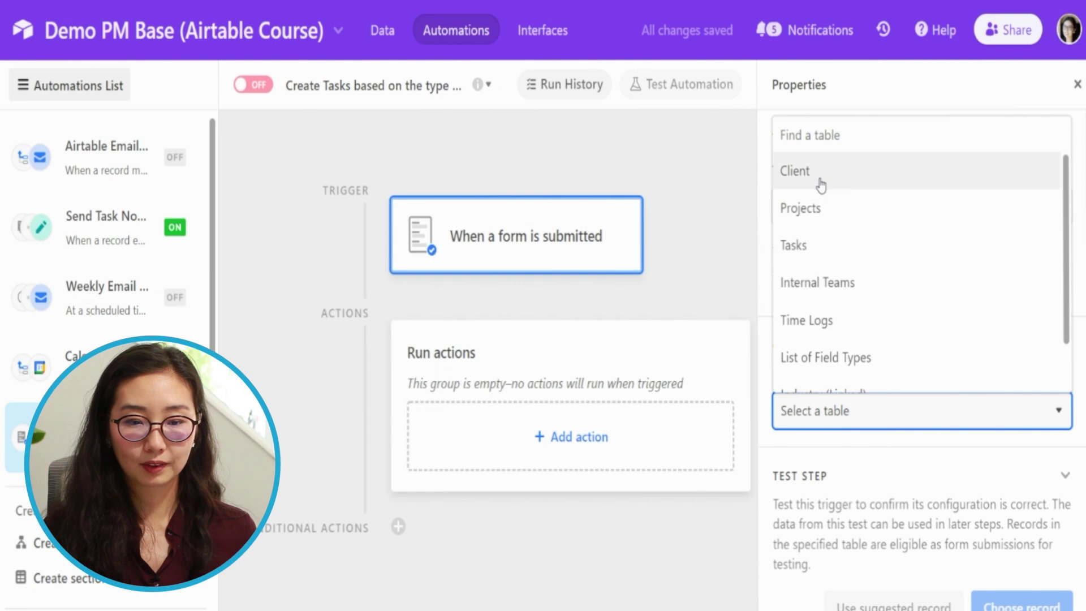
click(823, 207)
click(856, 495)
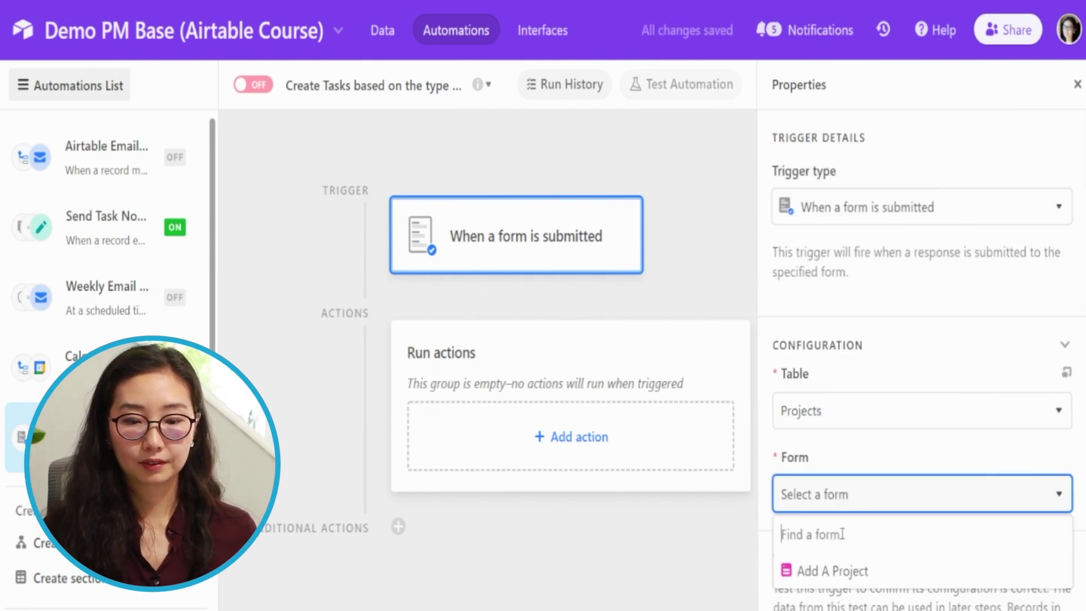
click(846, 573)
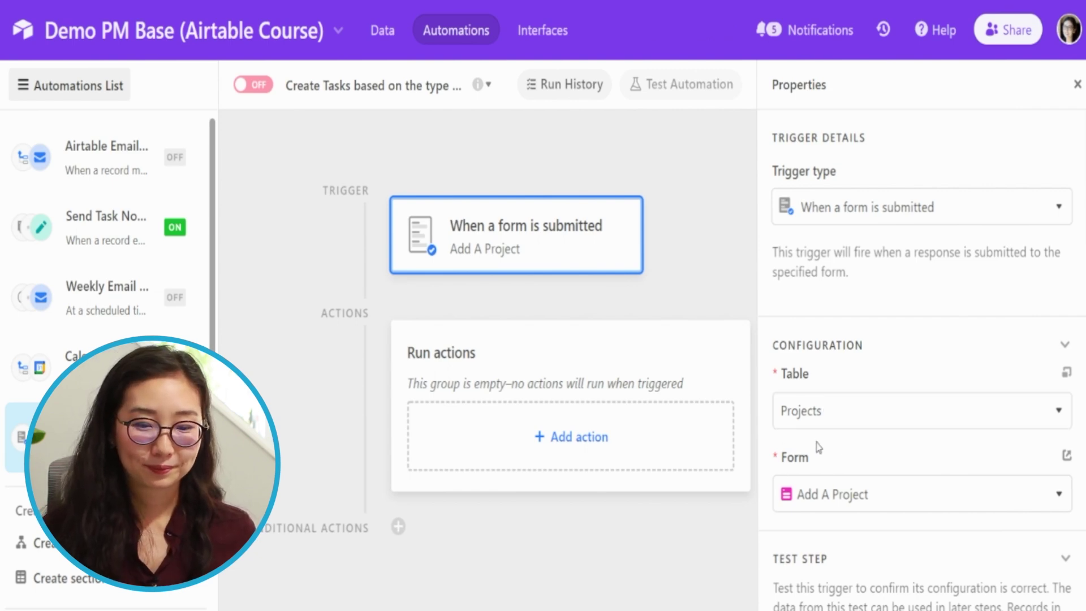
- Test the form trigger with the existing record "CCS - Open Mic Night" and review the test results
scroll(888, 441, down, 2)
click(1009, 582)
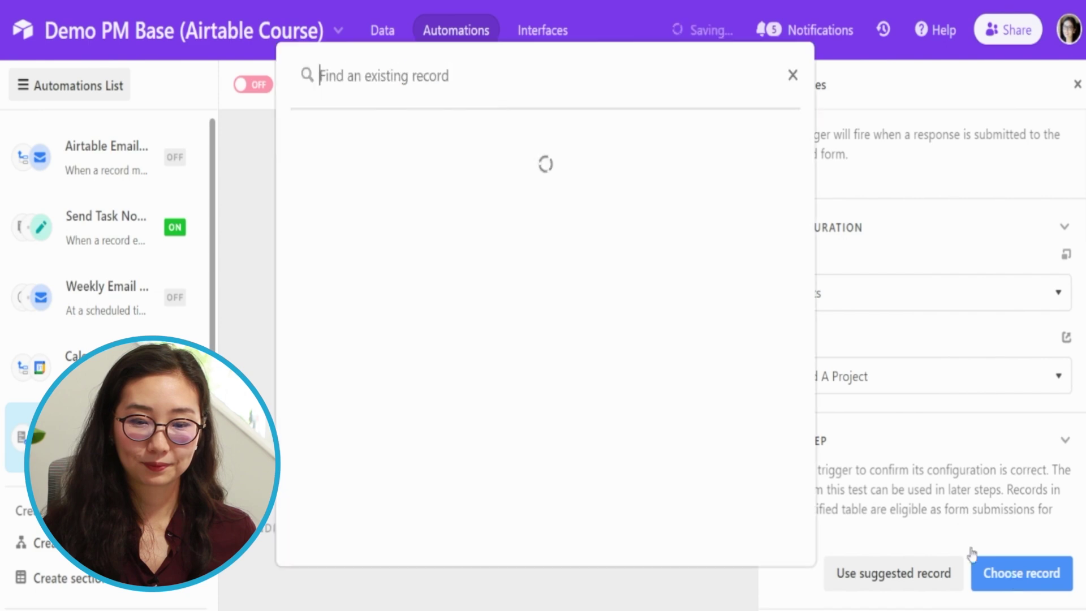
scroll(530, 338, down, 6)
scroll(530, 338, up, 6)
scroll(529, 338, down, 3)
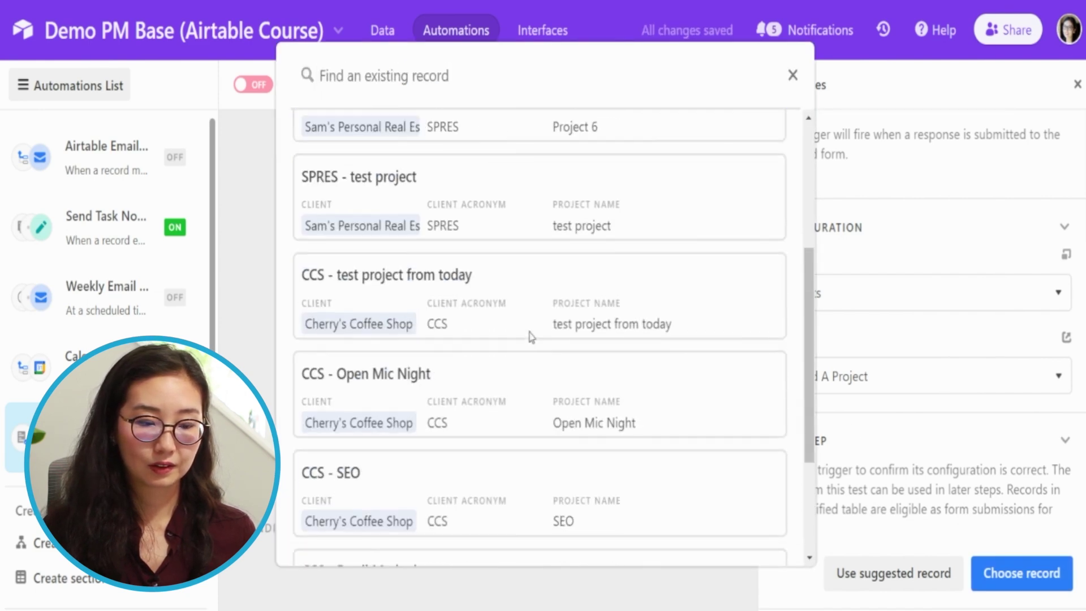
click(491, 377)
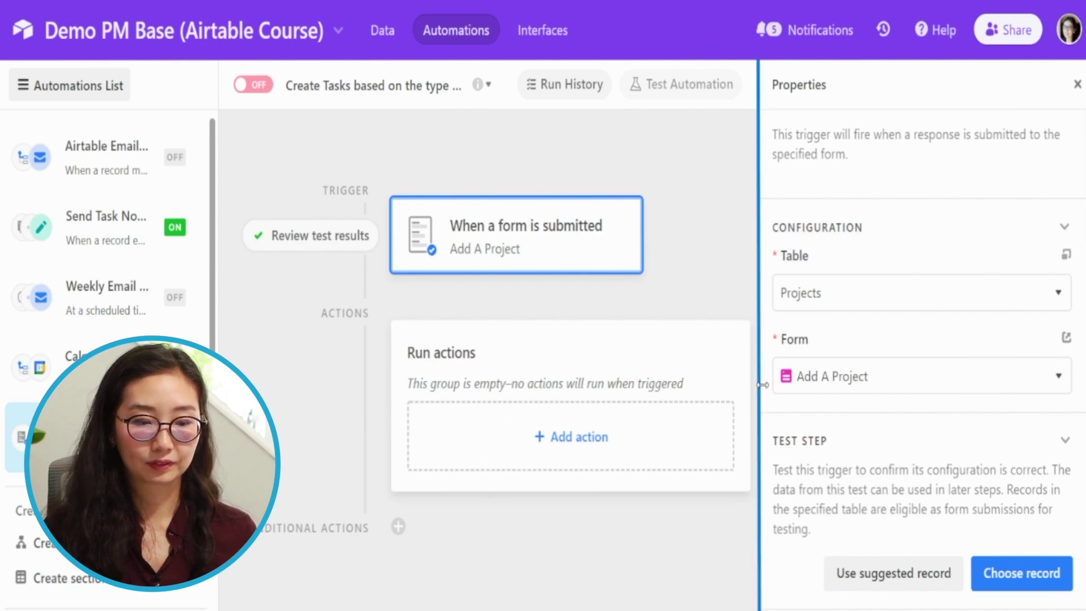
scroll(785, 461, down, 5)
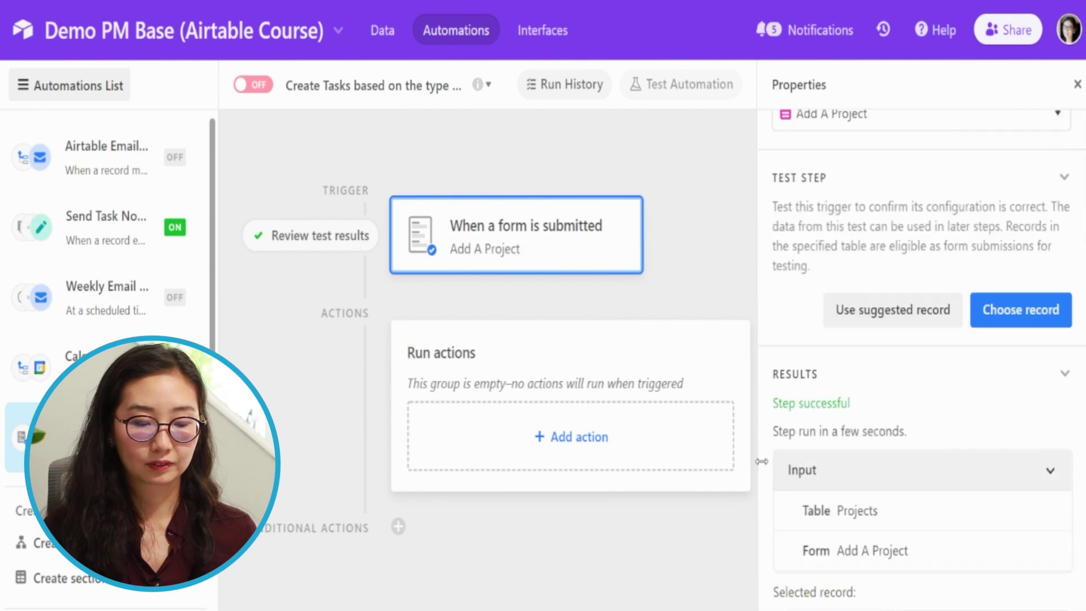
- Add a conditional action group to the automation and give it a second blank condition
click(398, 526)
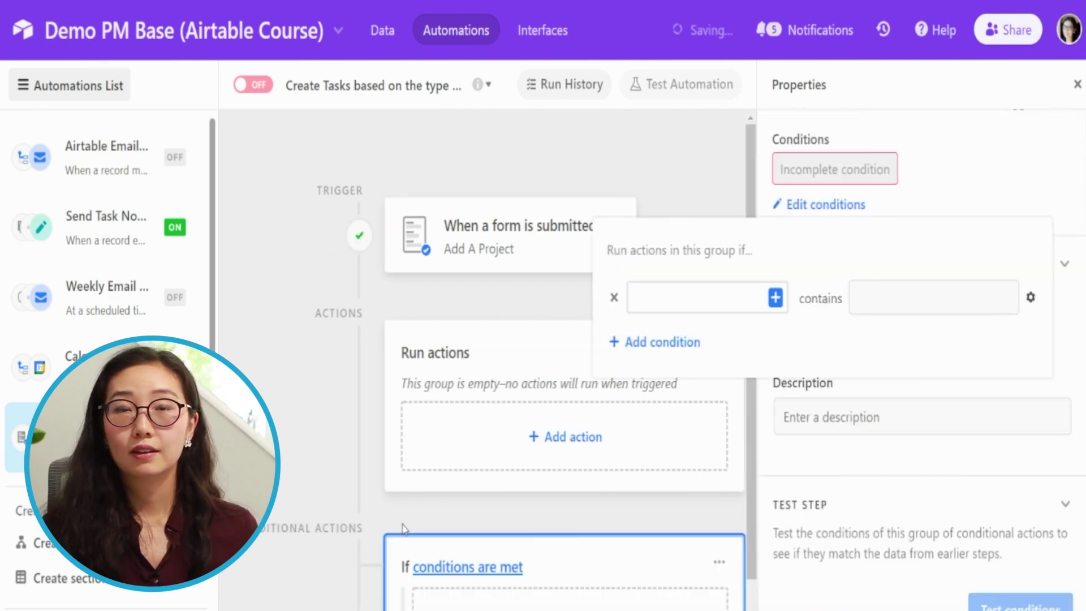
scroll(539, 506, down, 2)
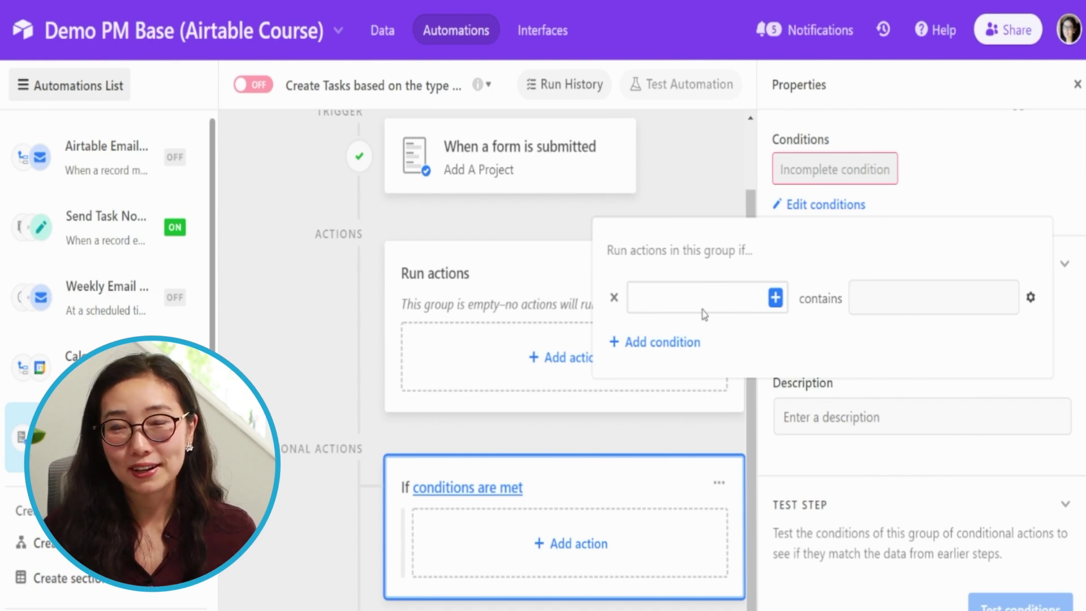
click(775, 297)
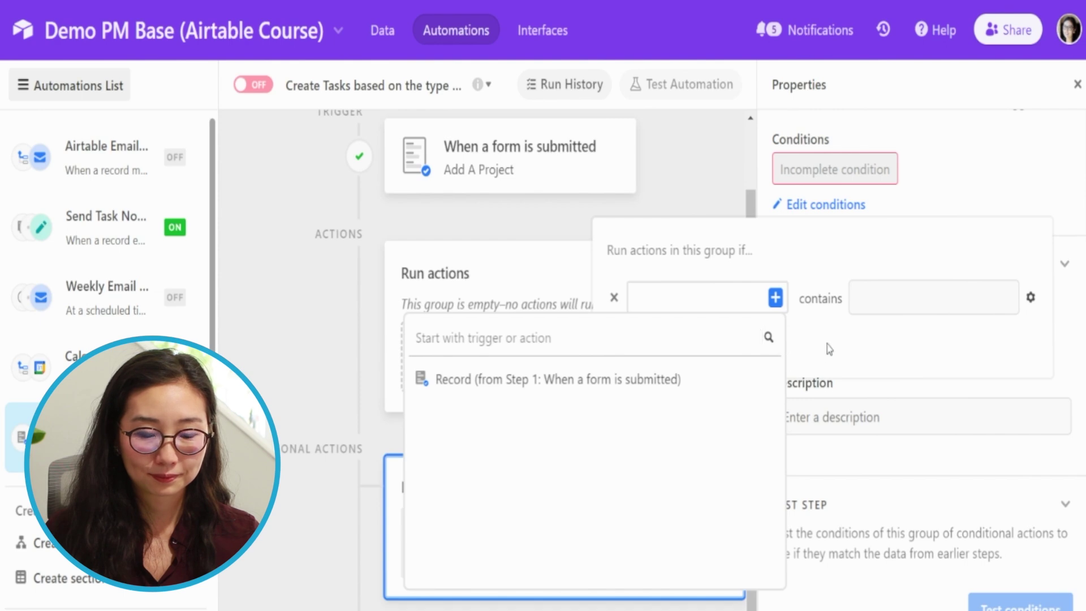
click(787, 255)
click(661, 361)
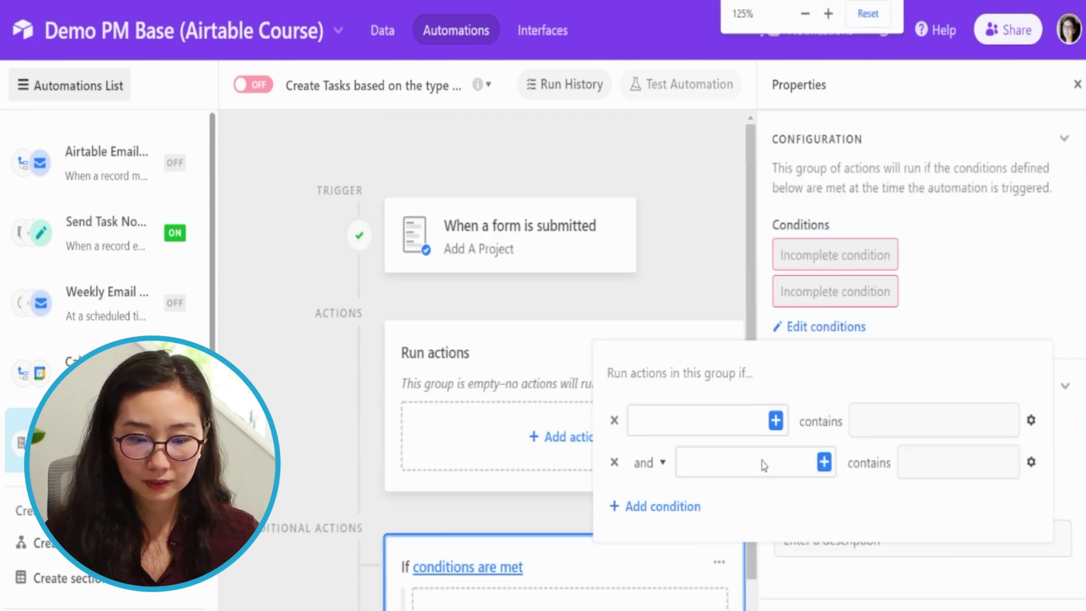
- Set the first condition to dynamic values and base it on Project Type from the submitted form record
click(1030, 419)
click(888, 553)
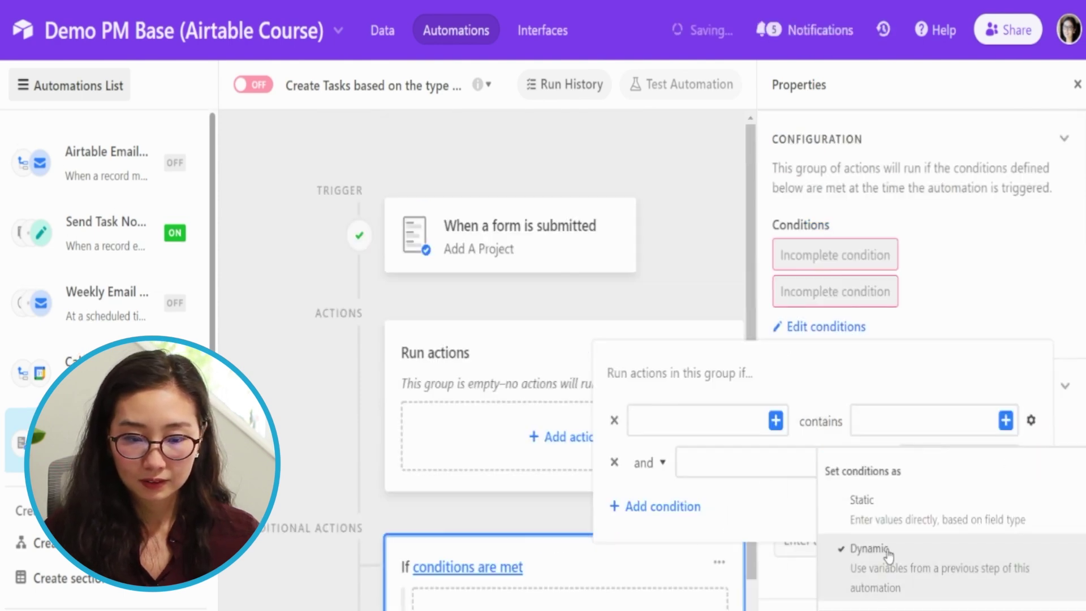
click(776, 420)
click(745, 448)
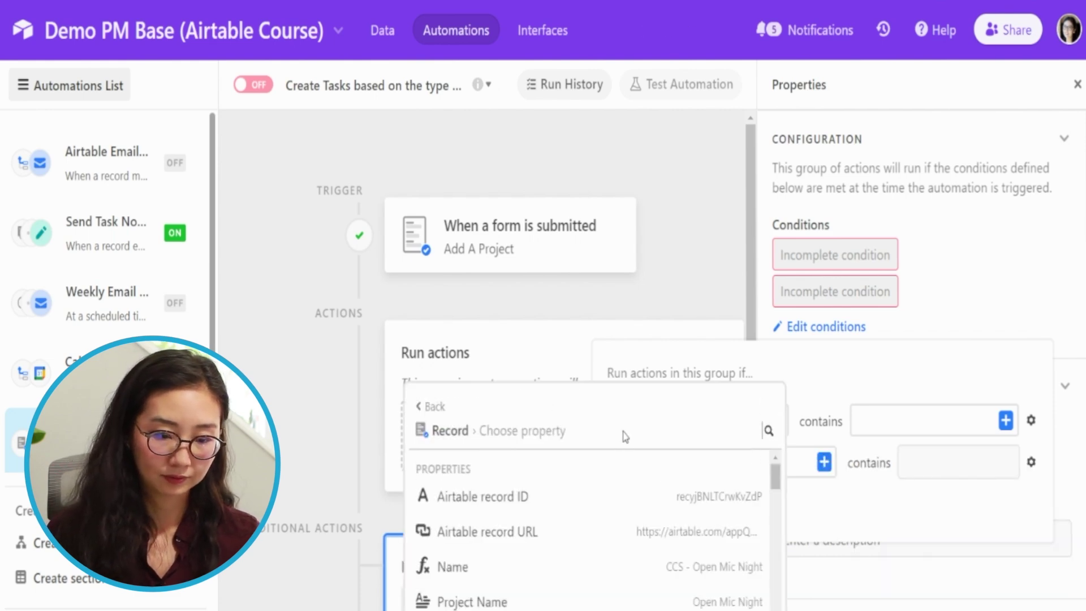
text(project)
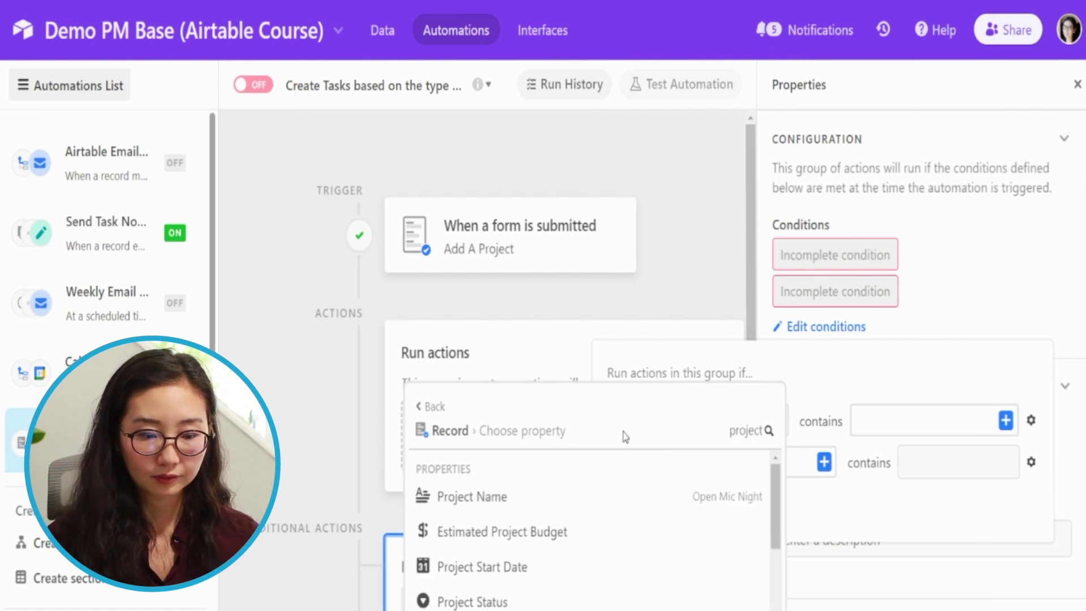
scroll(617, 529, down, 2)
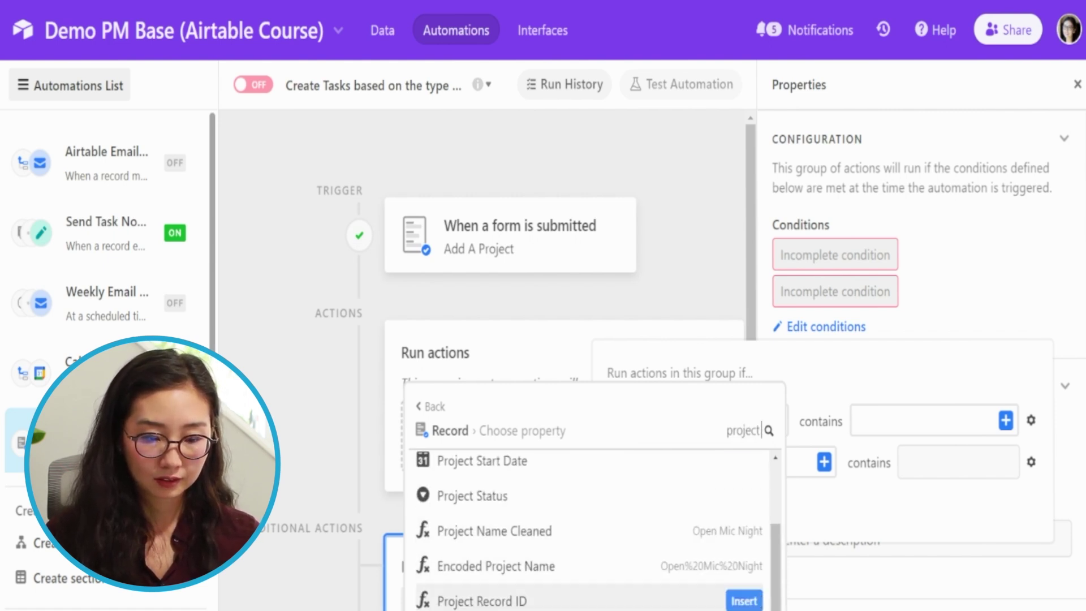
click(717, 607)
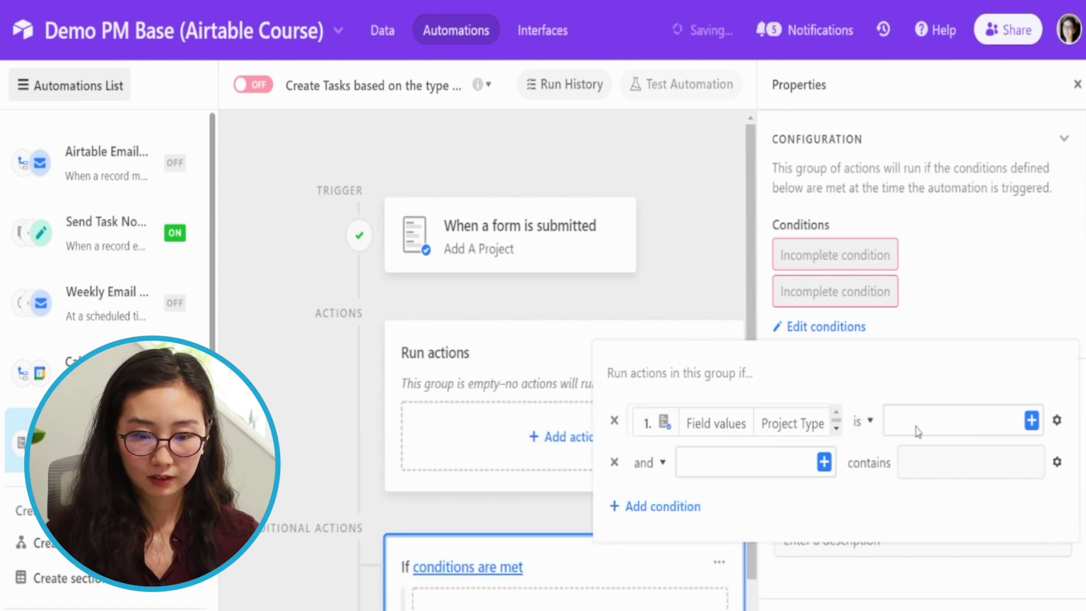
click(1031, 420)
click(1001, 448)
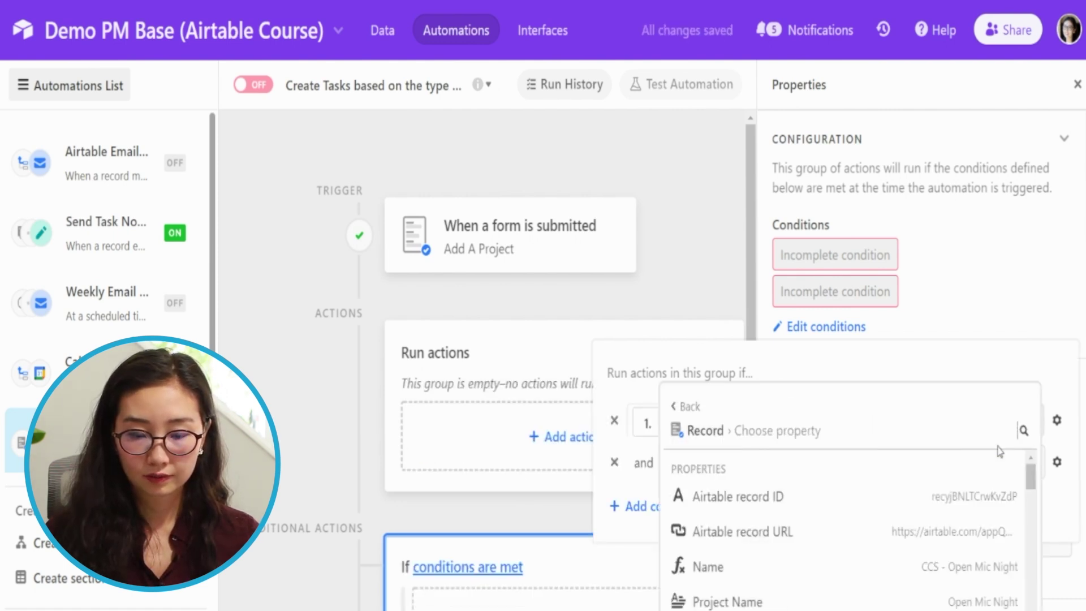
click(884, 376)
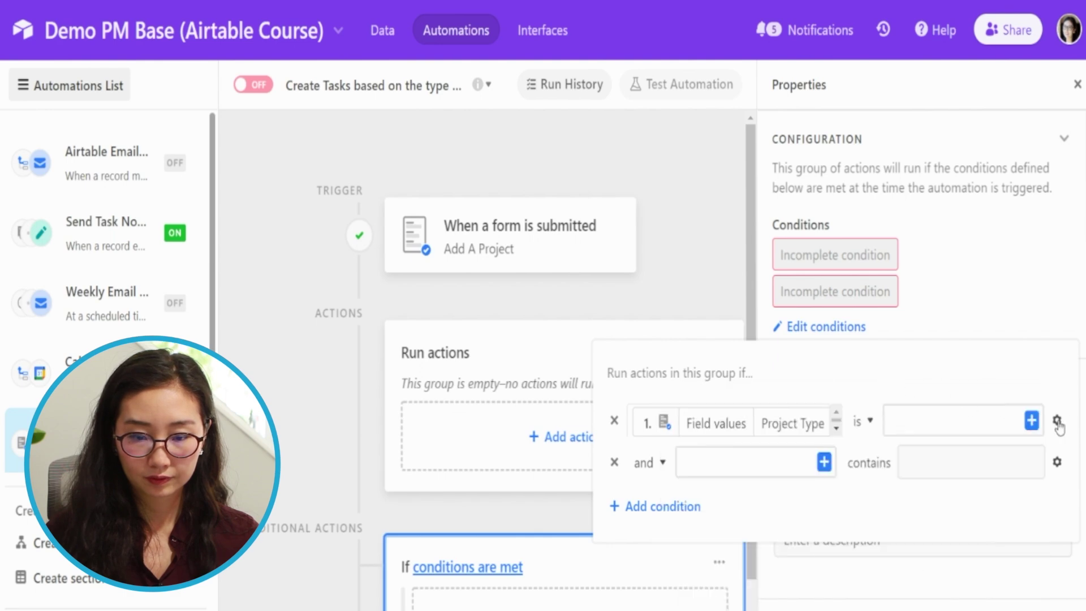
- Switch the first condition to a static value and require Project Type to be Event
click(1056, 420)
click(927, 434)
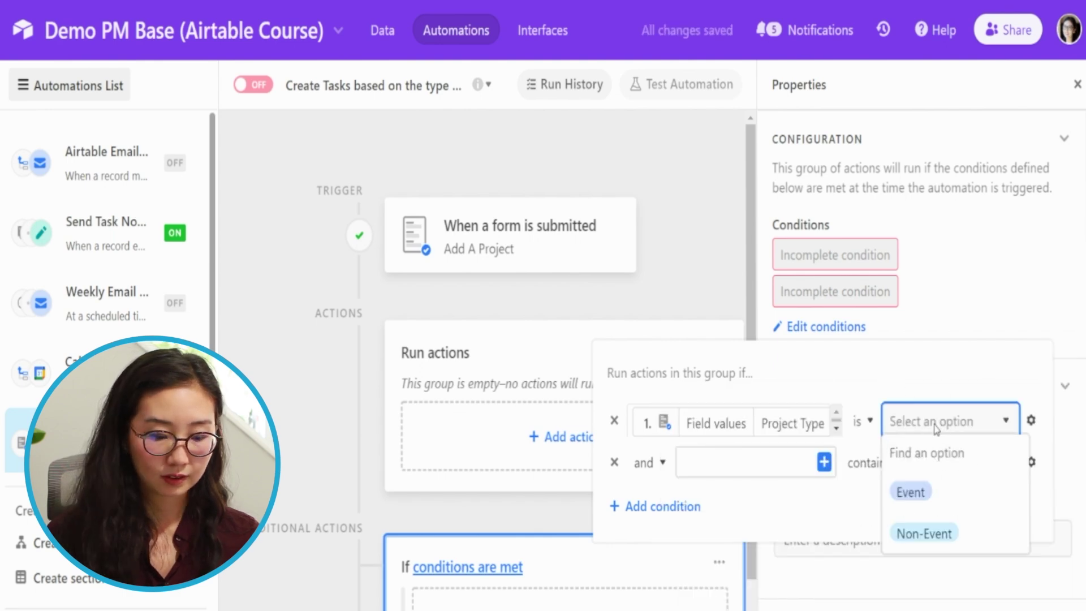
click(931, 497)
- Remove the blank second condition from the conditional group and close the conditions editor
click(1031, 462)
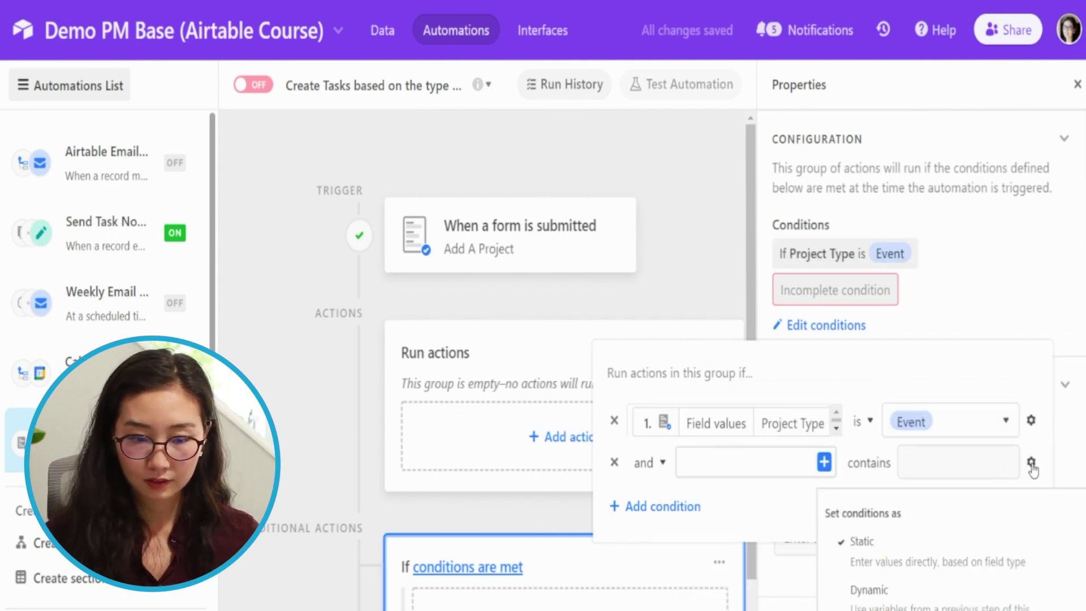
click(614, 462)
click(1007, 300)
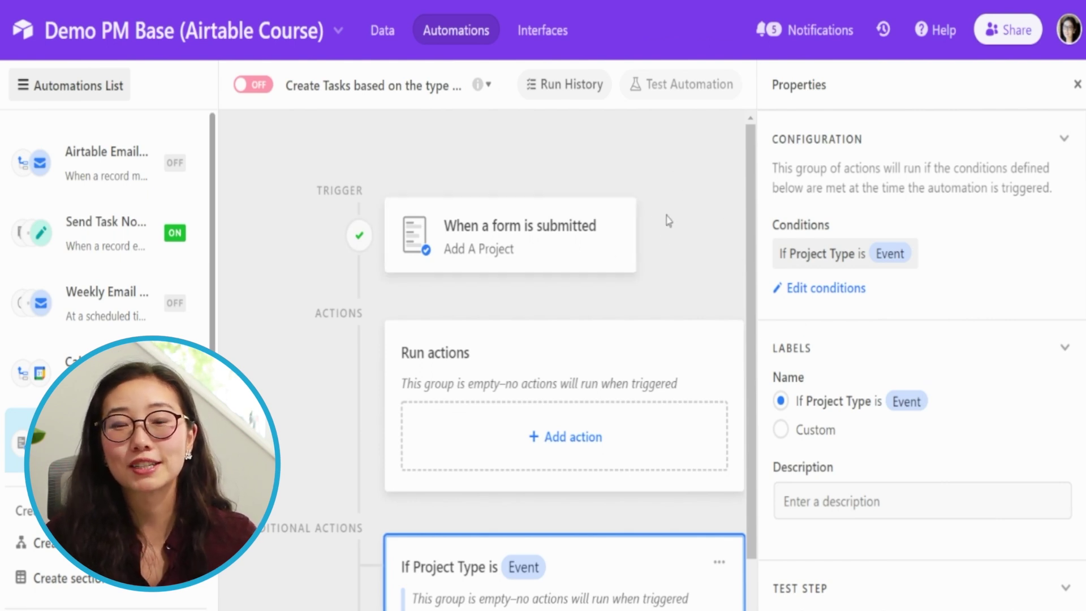
- Add a Create record action to the conditional group for projects whose Project Type is Event
scroll(599, 588, down, 2)
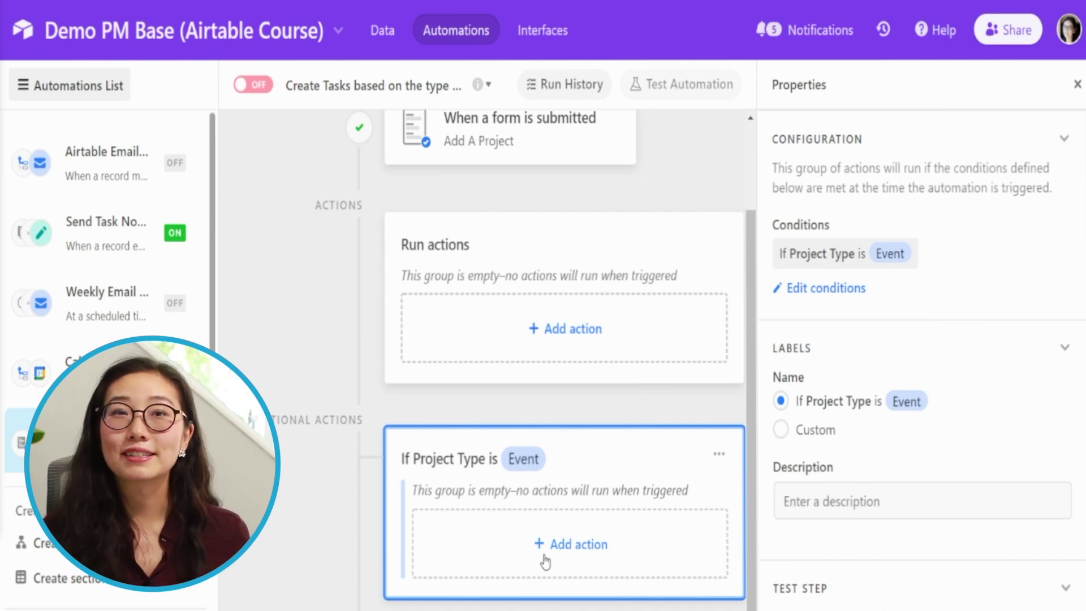
click(527, 562)
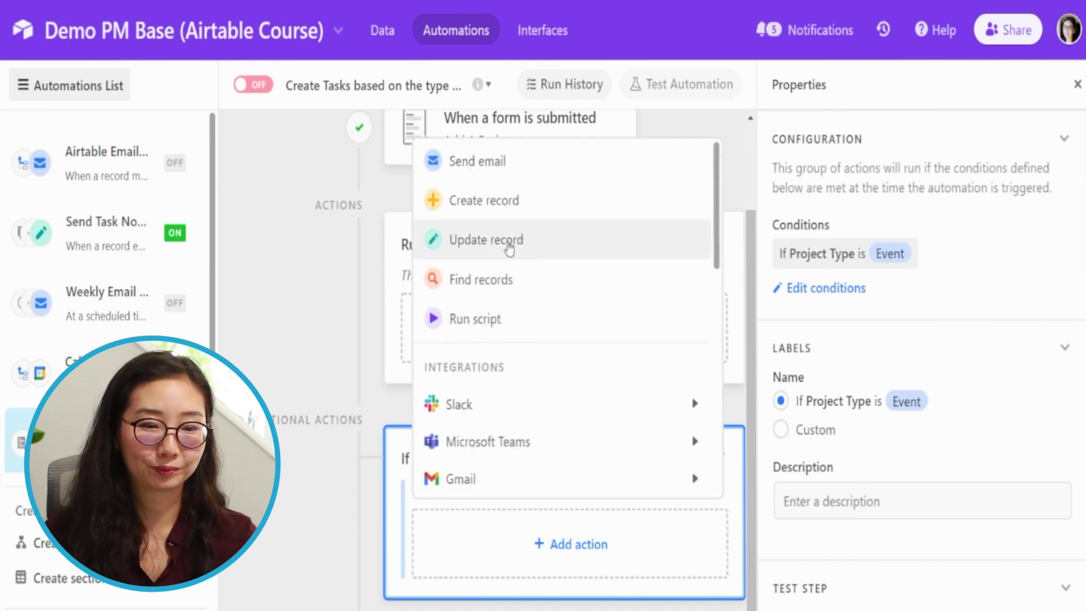
click(483, 202)
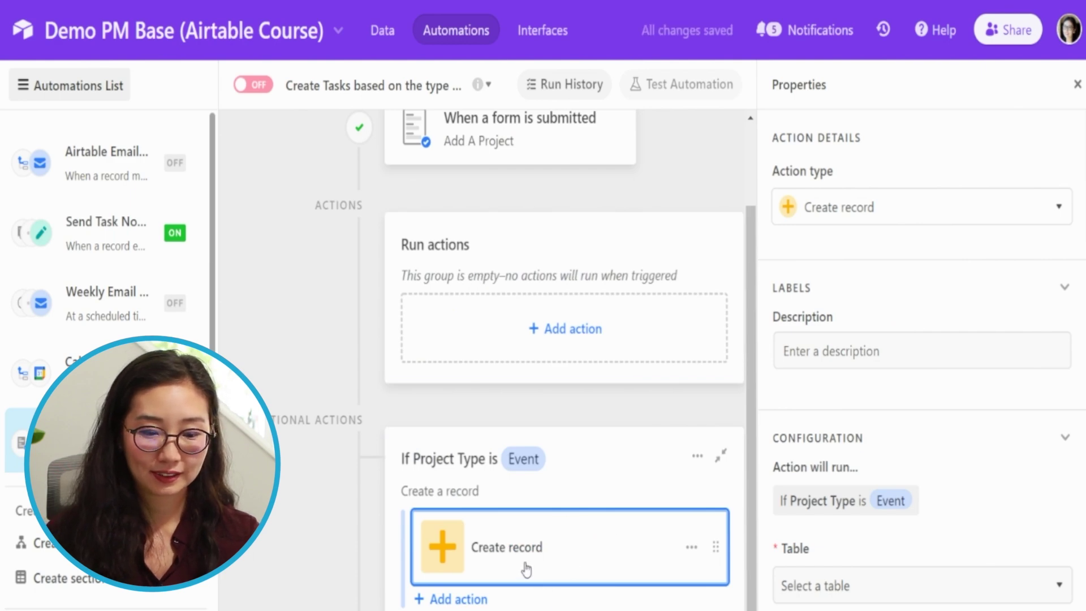
- Describe the Create record action as "Create task for Plan event"
click(850, 351)
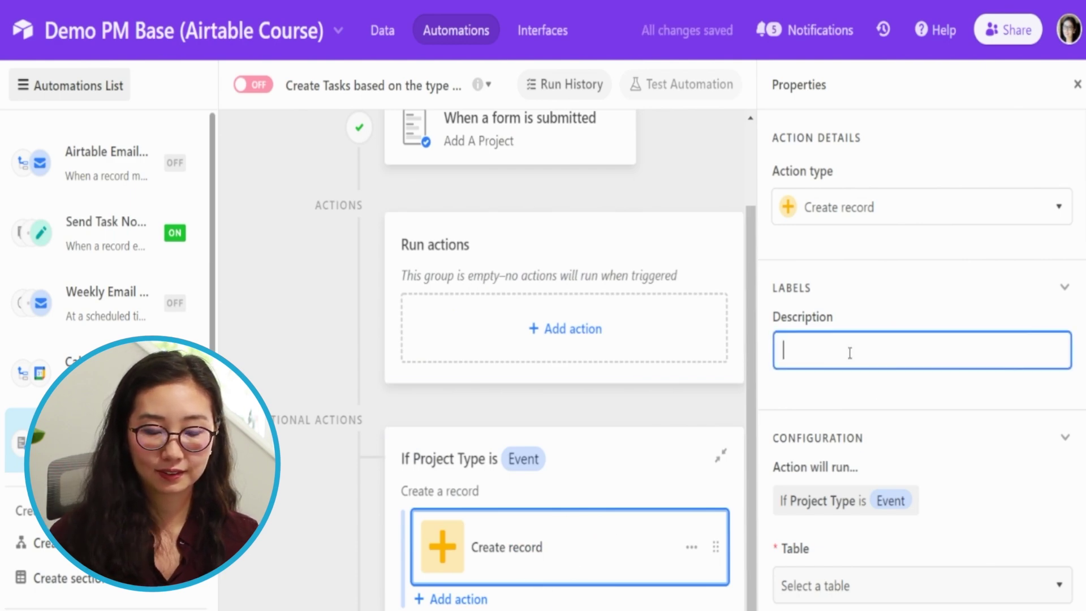
text(Create)
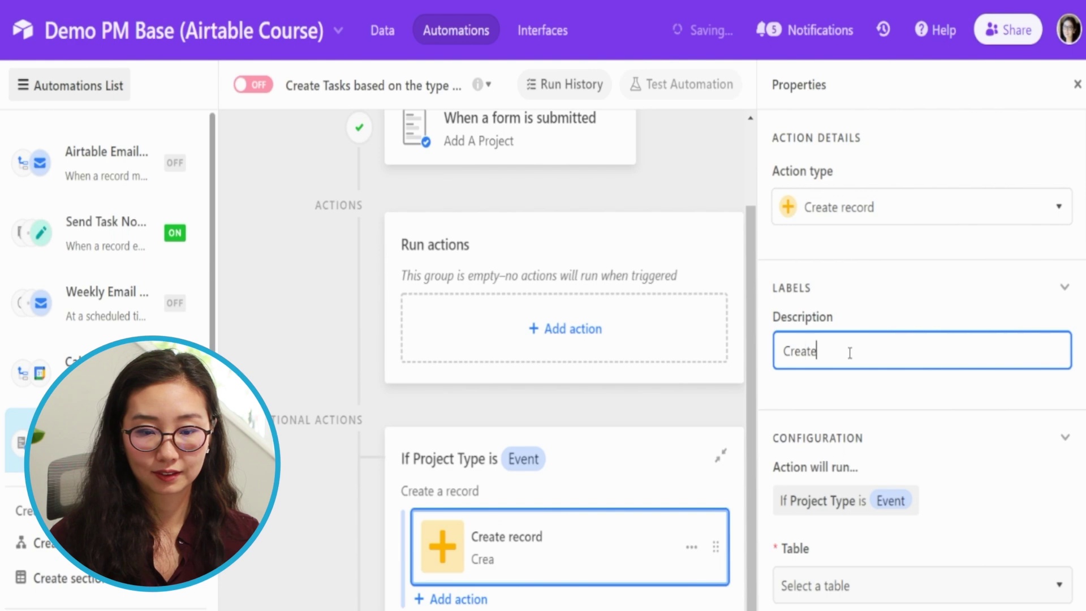
text( task for Plan )
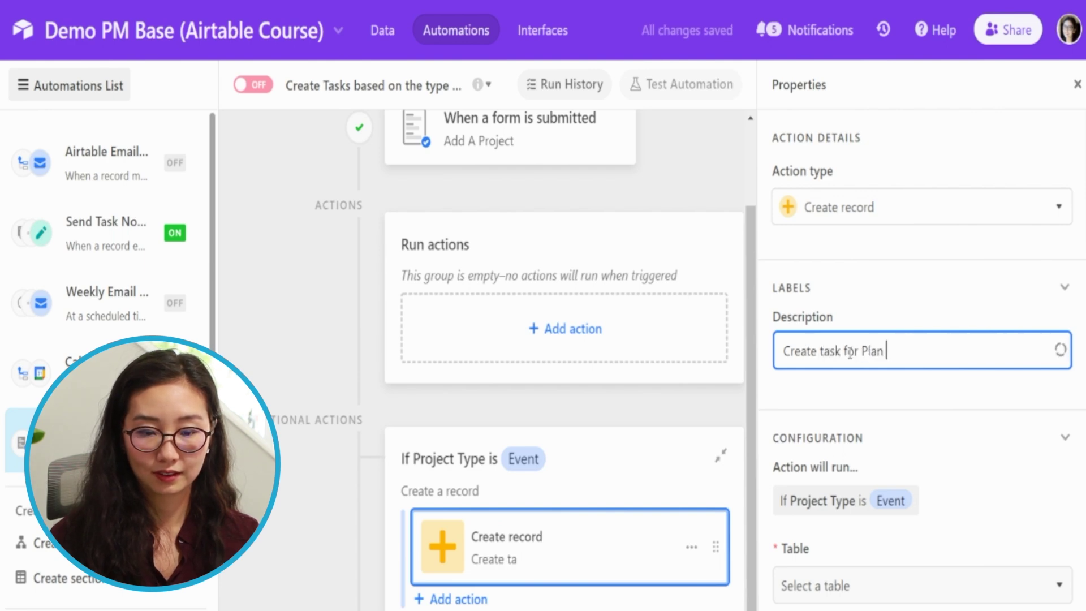
text(evnet)
key(BackSpace)
key(BackSpace)
key(BackSpace)
text(ent)
- Set Tasks as the table in which the action creates its record
scroll(879, 411, down, 5)
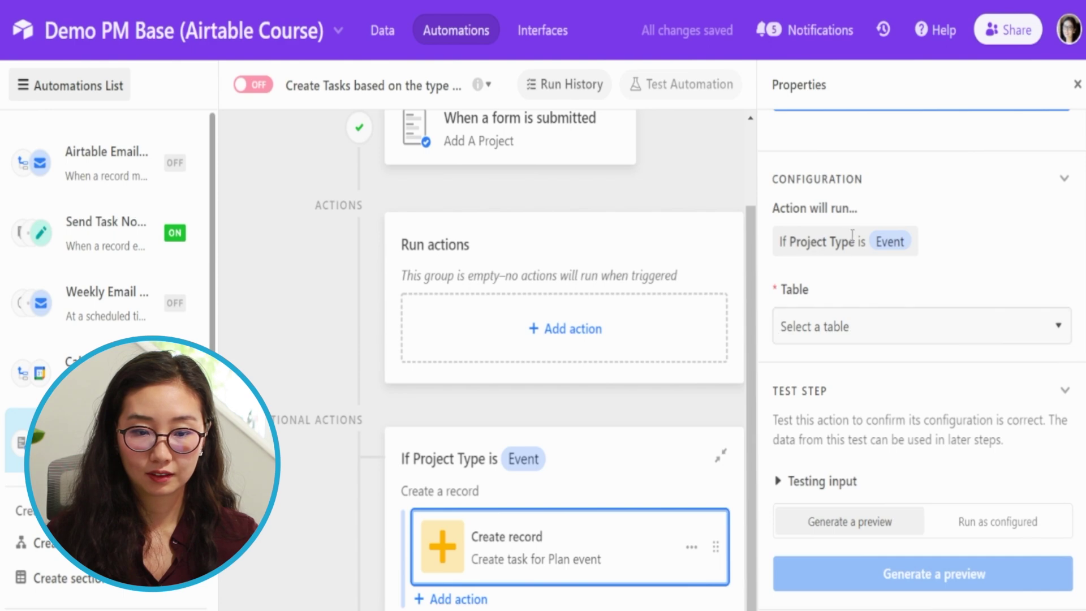
click(859, 331)
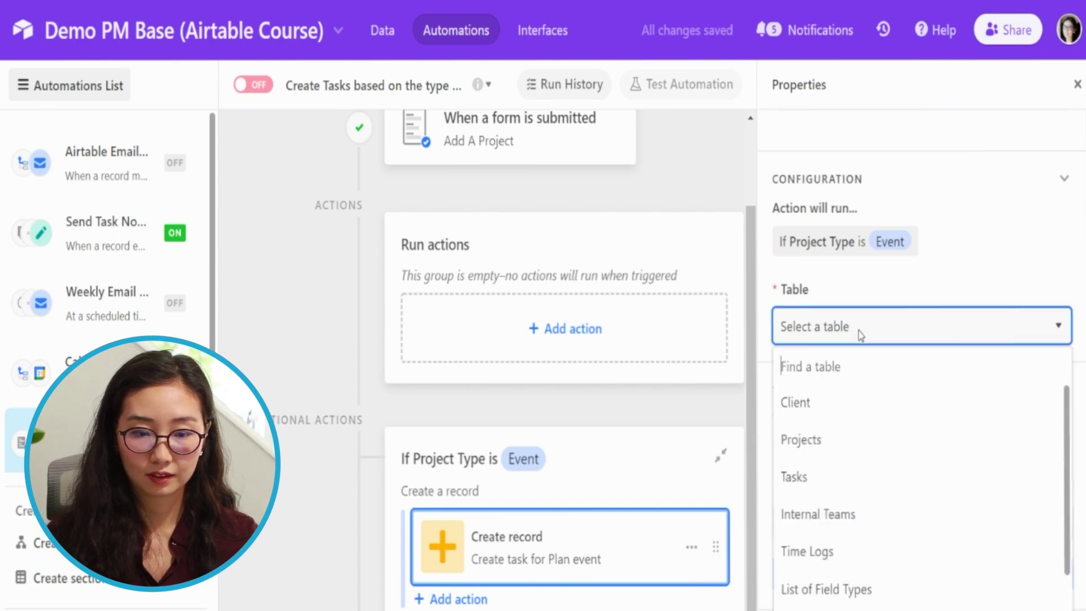
click(844, 478)
scroll(865, 332, up, 4)
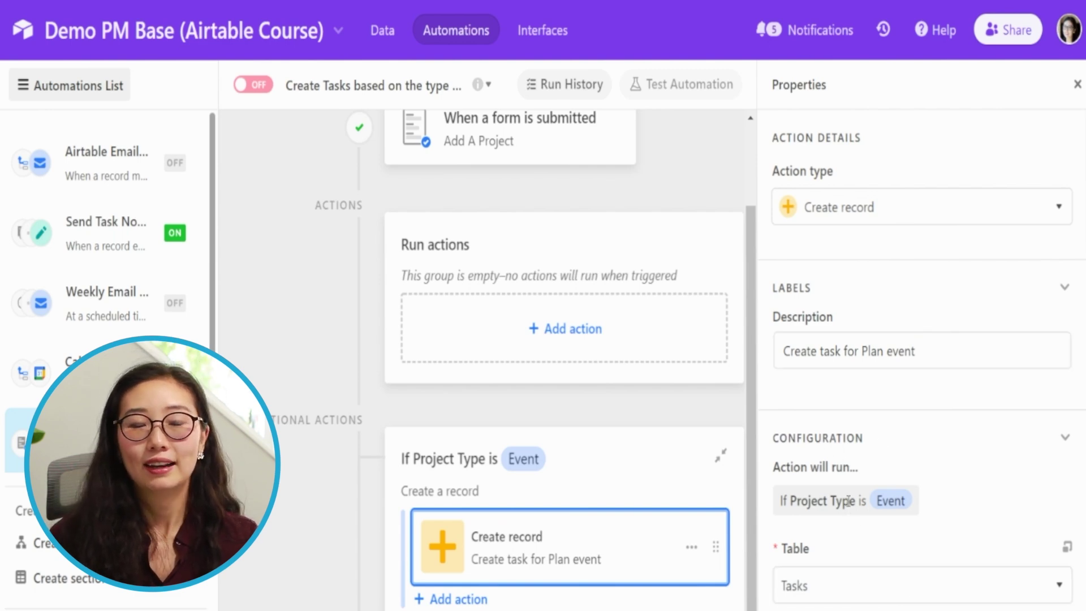
- Add the Task Name field to the new record and fill it with "Rent Equipment for Event"
scroll(863, 588, down, 5)
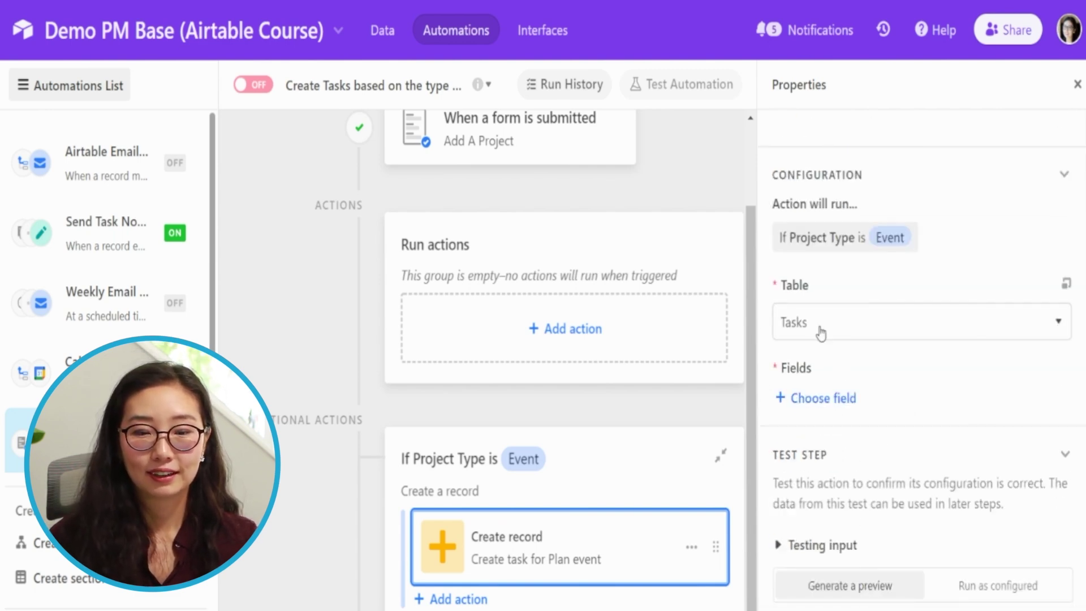
click(811, 403)
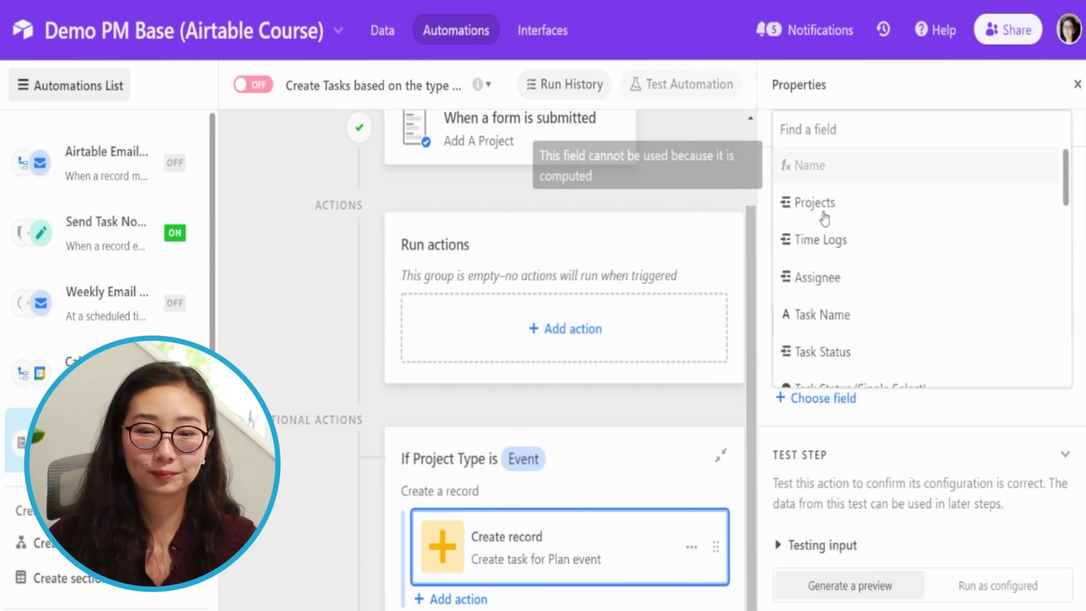
click(866, 315)
click(848, 441)
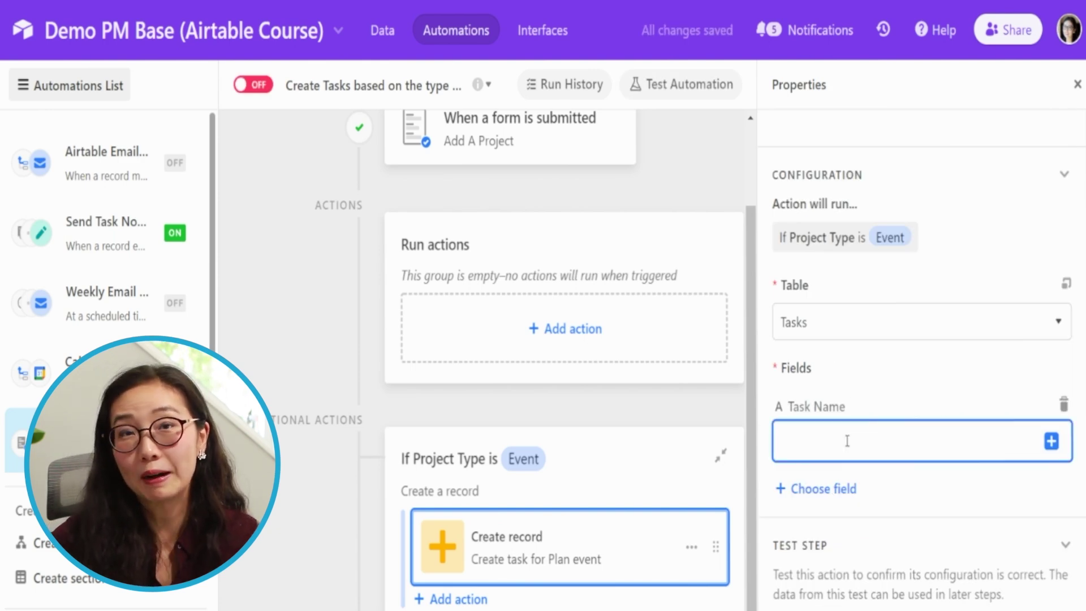
text(Rent Qui)
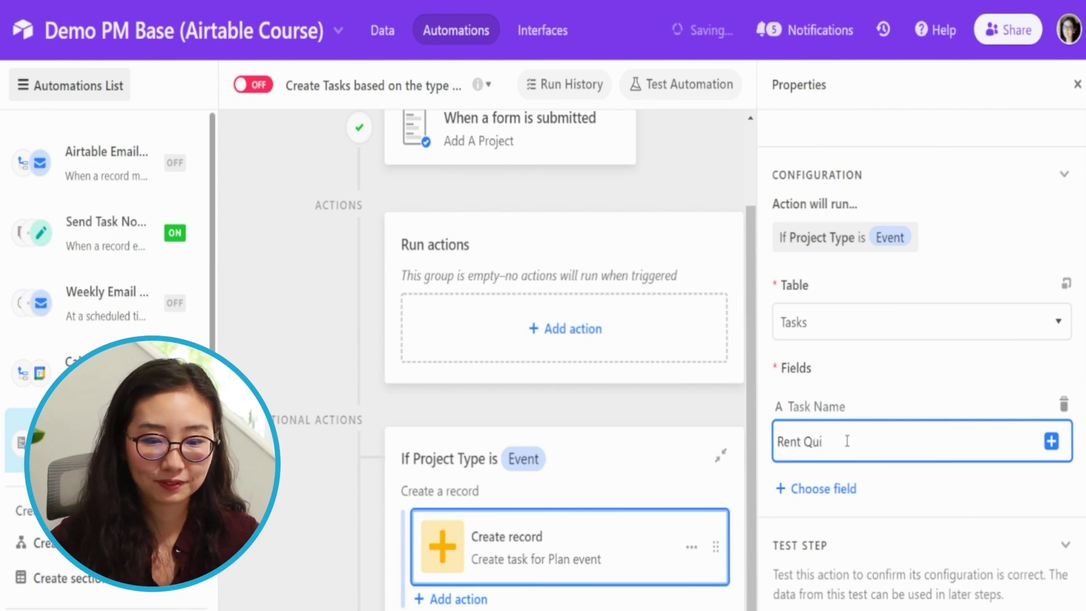
key(BackSpace)
key(BackSpace)
key(BackSpace)
text(Equip)
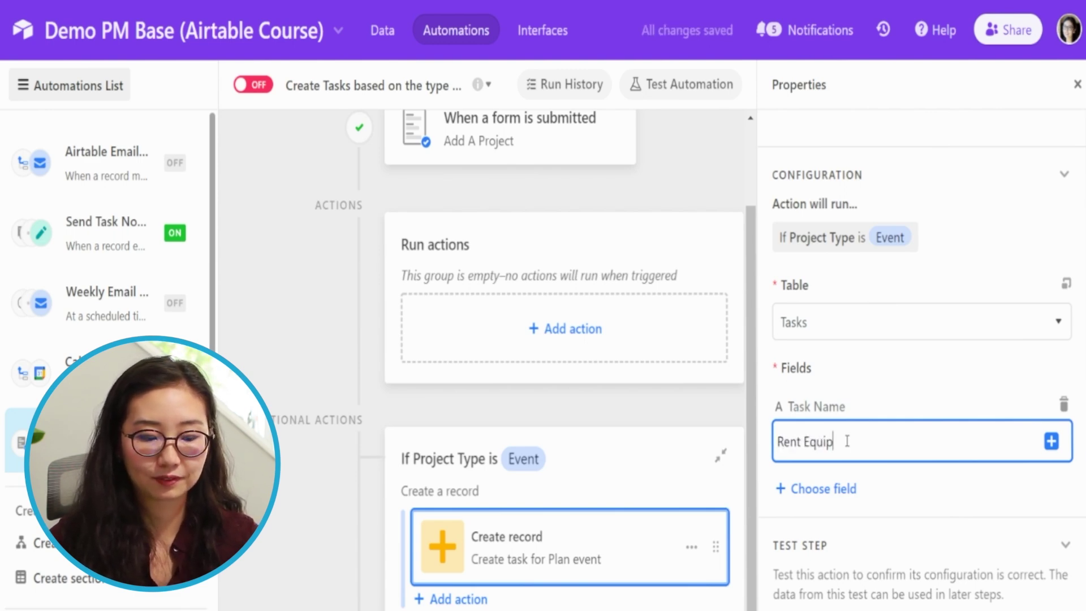
text(ment for Event)
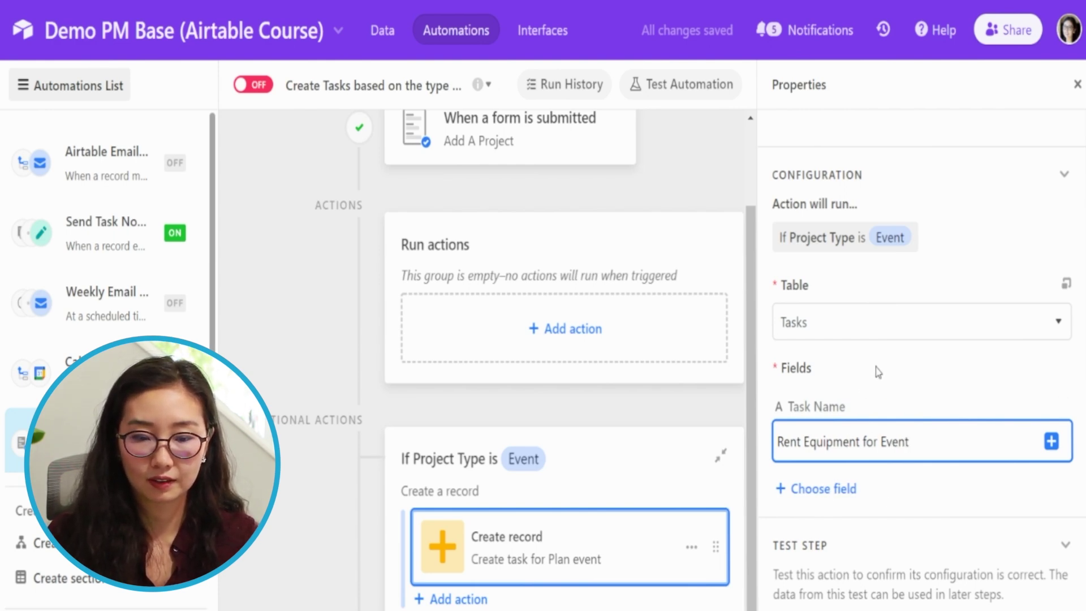
scroll(877, 368, down, 3)
click(825, 346)
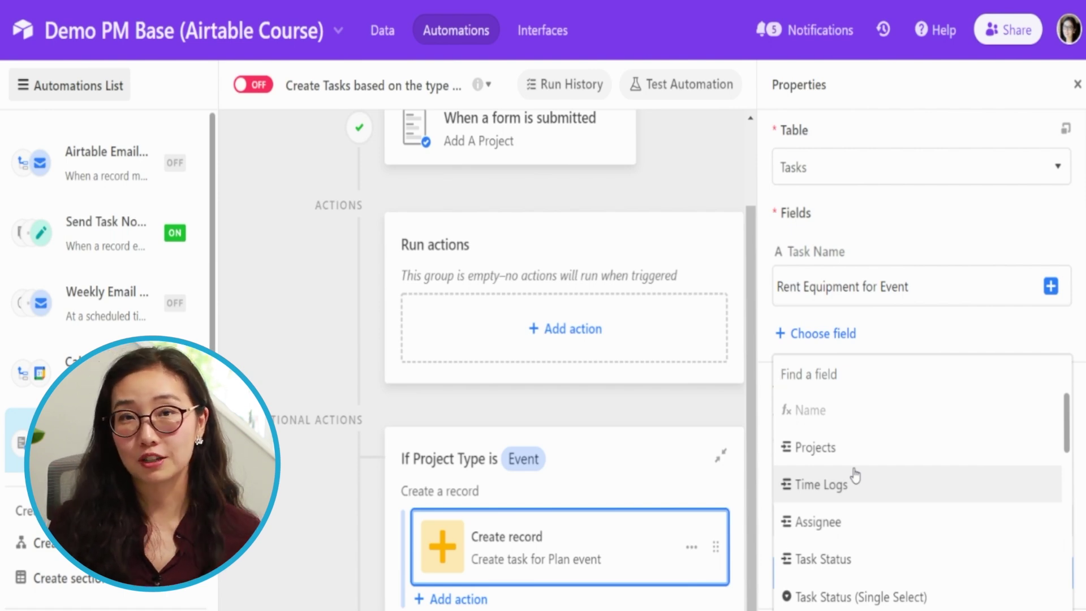
click(769, 306)
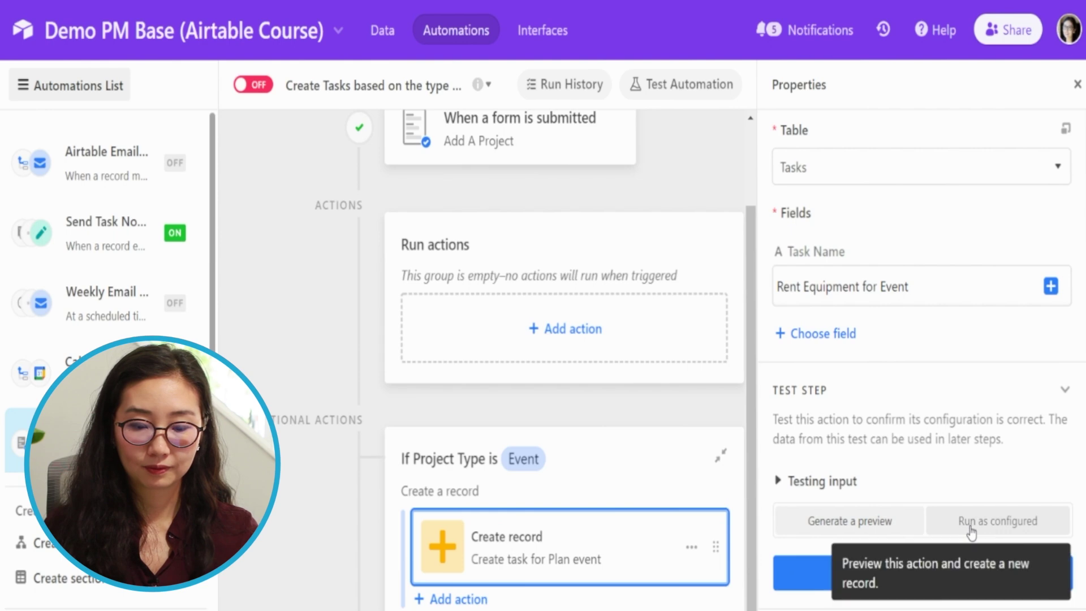
- Set the action's test mode to Run as configured instead of generating a preview
click(915, 529)
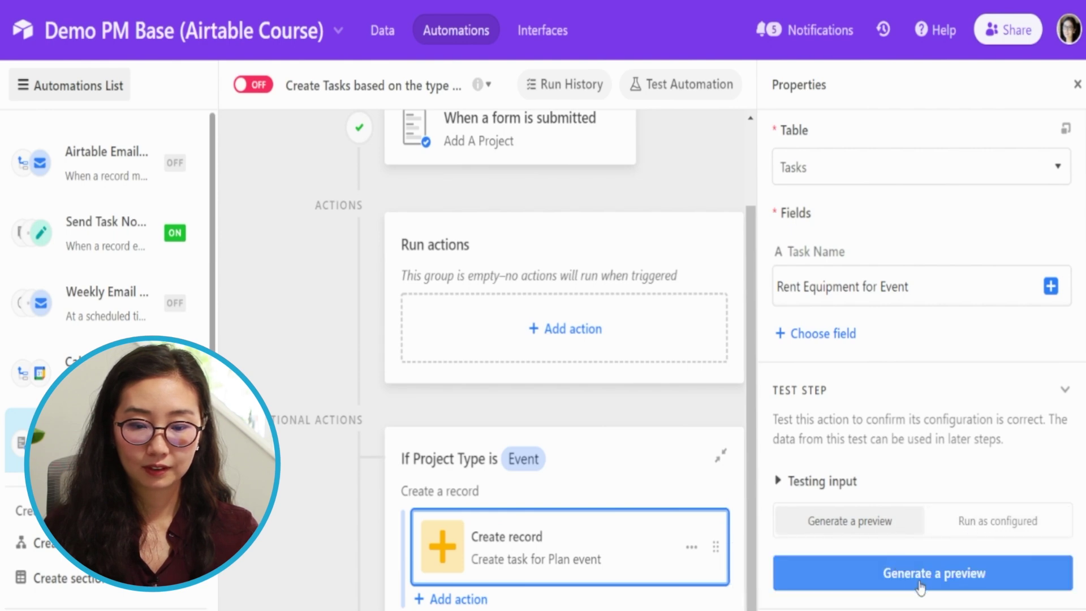
click(967, 522)
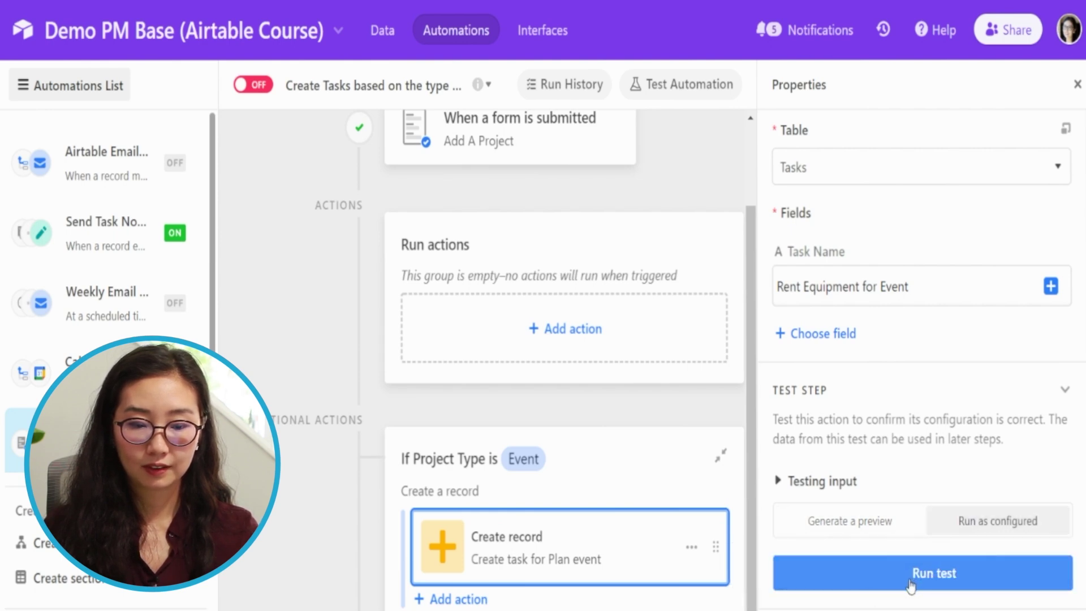
scroll(838, 383, up, 5)
scroll(839, 382, down, 5)
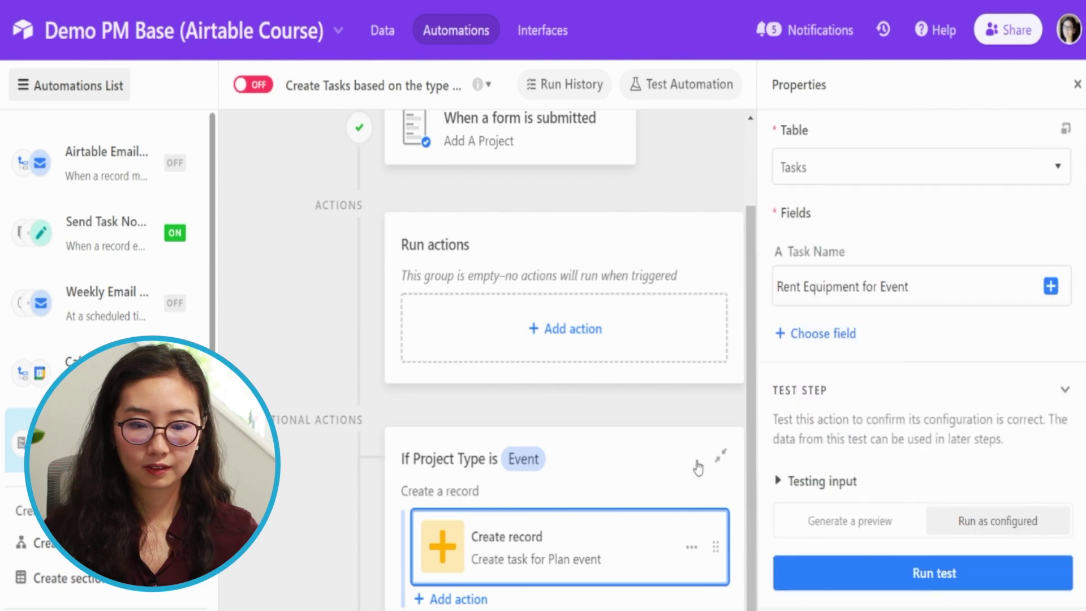
- Change the action's description to "Create task for Rent equipment"
scroll(904, 293, up, 7)
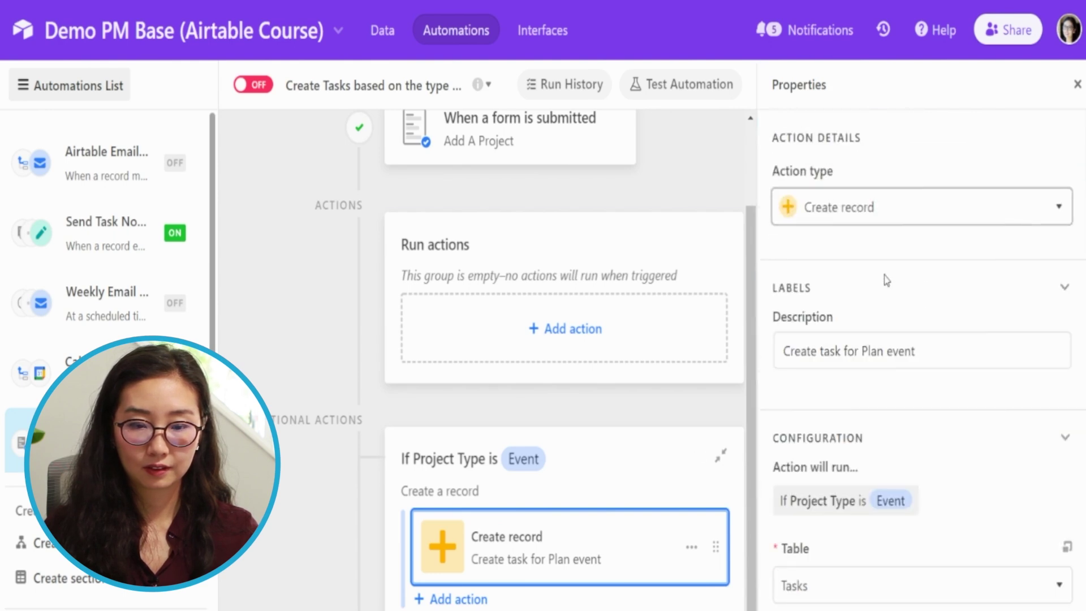
drag(948, 355, 862, 353)
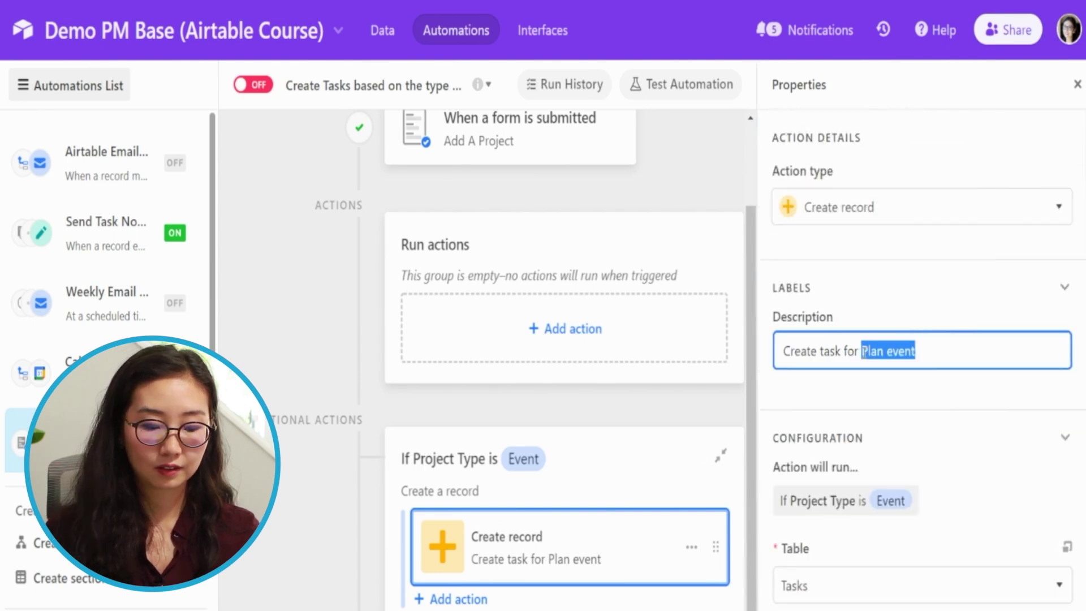
text(Rent equip)
key(BackSpace)
key(BackSpace)
key(BackSpace)
key(BackSpace)
key(BackSpace)
key(BackSpace)
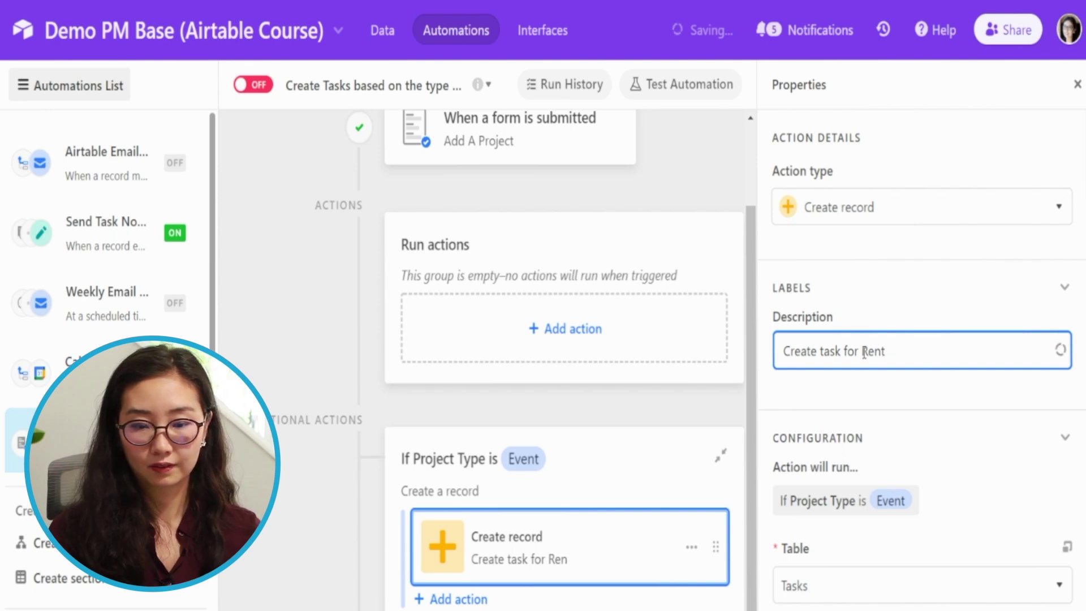
text(equipment)
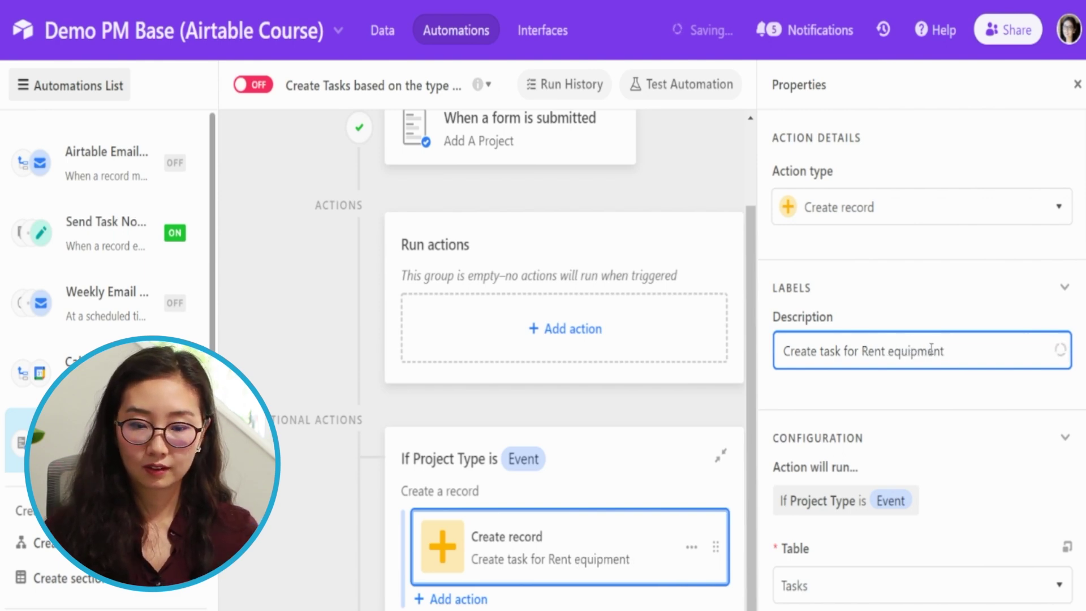
- Run the Create record test and review the created record in the test results and the Tasks table
scroll(936, 384, down, 6)
click(956, 565)
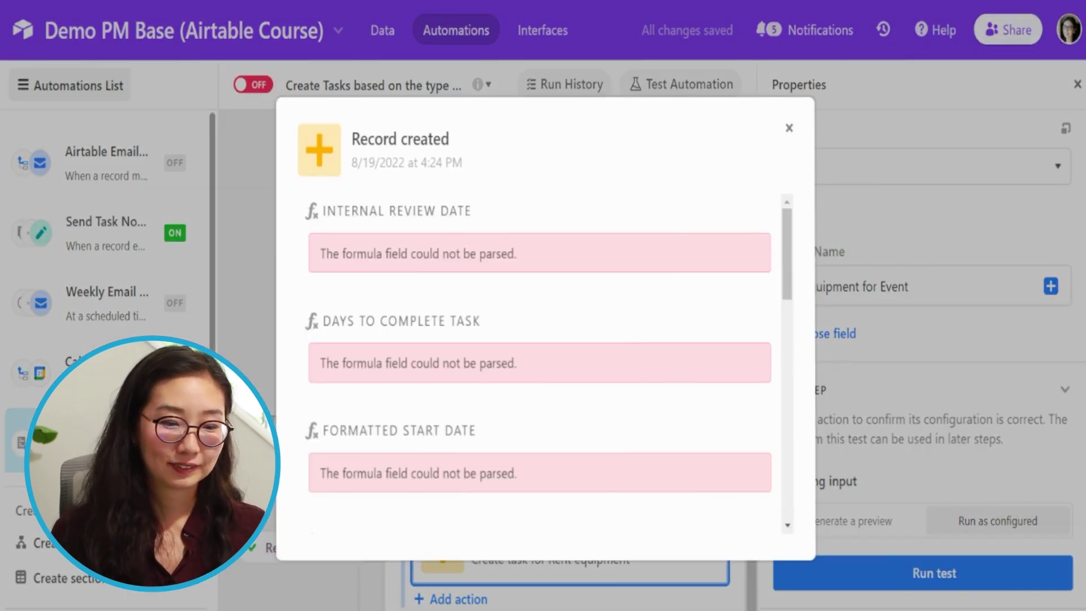
scroll(482, 321, down, 10)
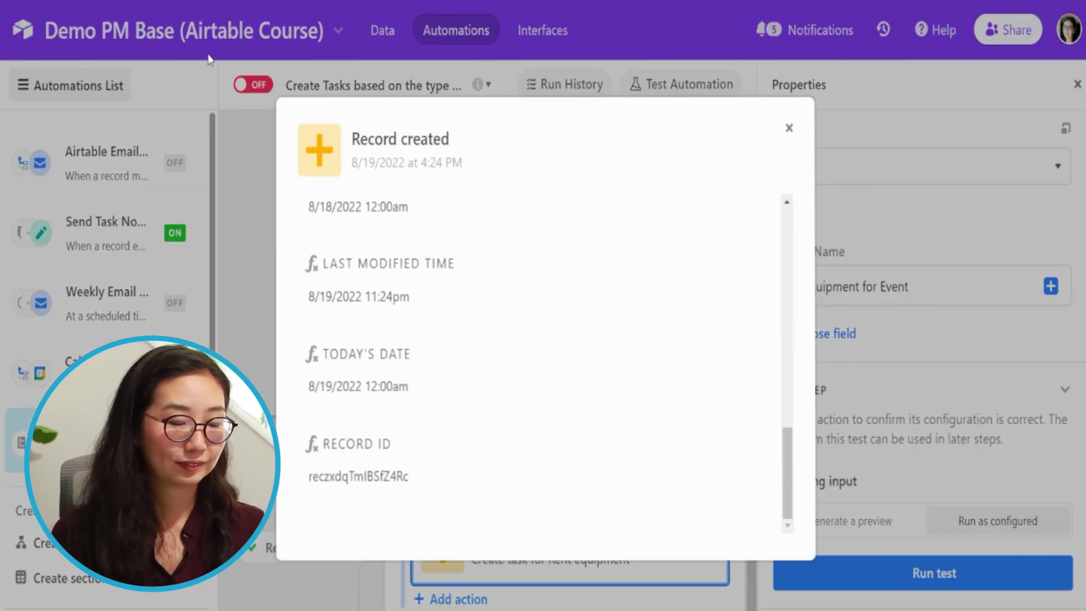
scroll(430, 280, up, 10)
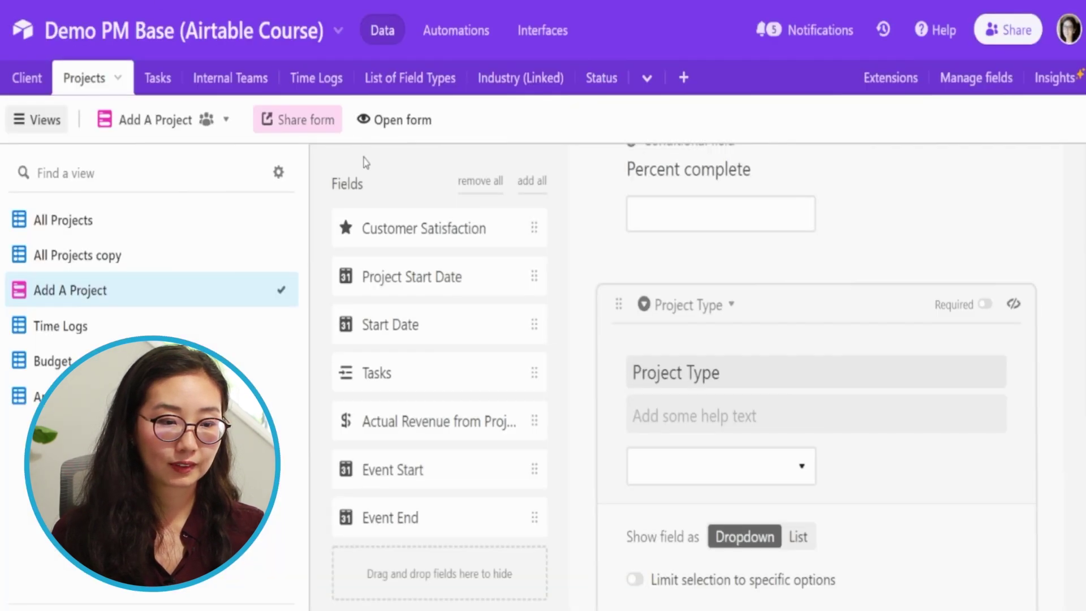
click(152, 80)
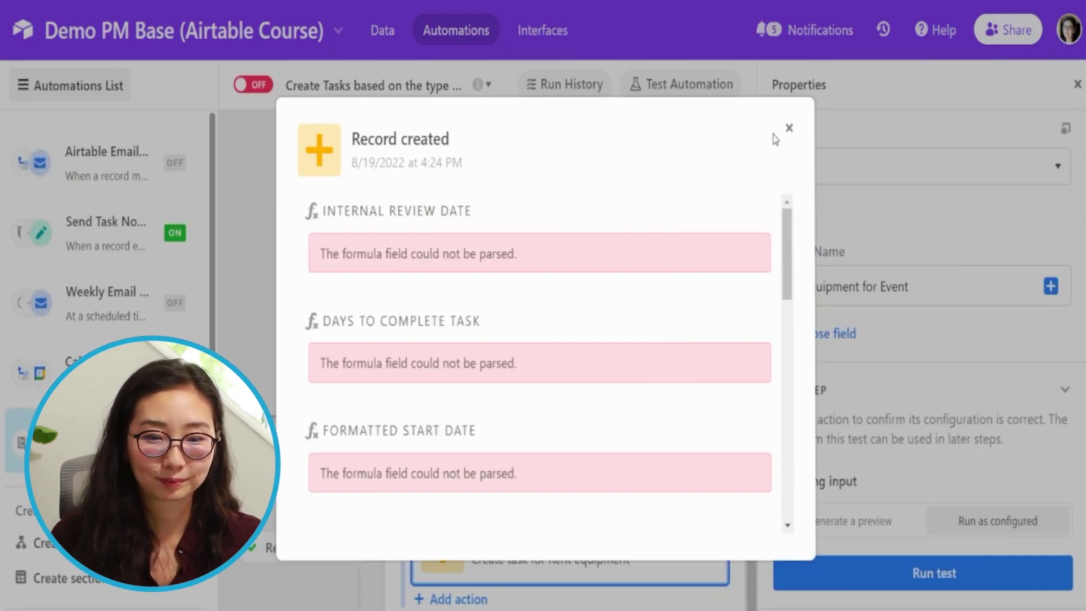
click(789, 128)
- Add the Projects field to the new task record and fill it with the submitted form's Airtable record ID
scroll(905, 476, up, 5)
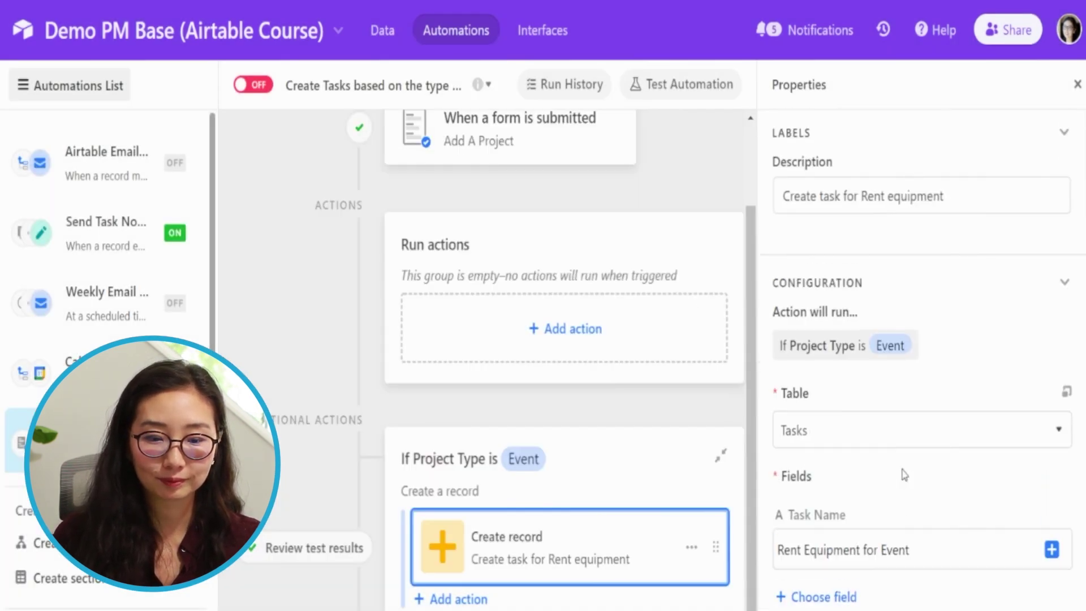
scroll(903, 475, down, 5)
click(813, 336)
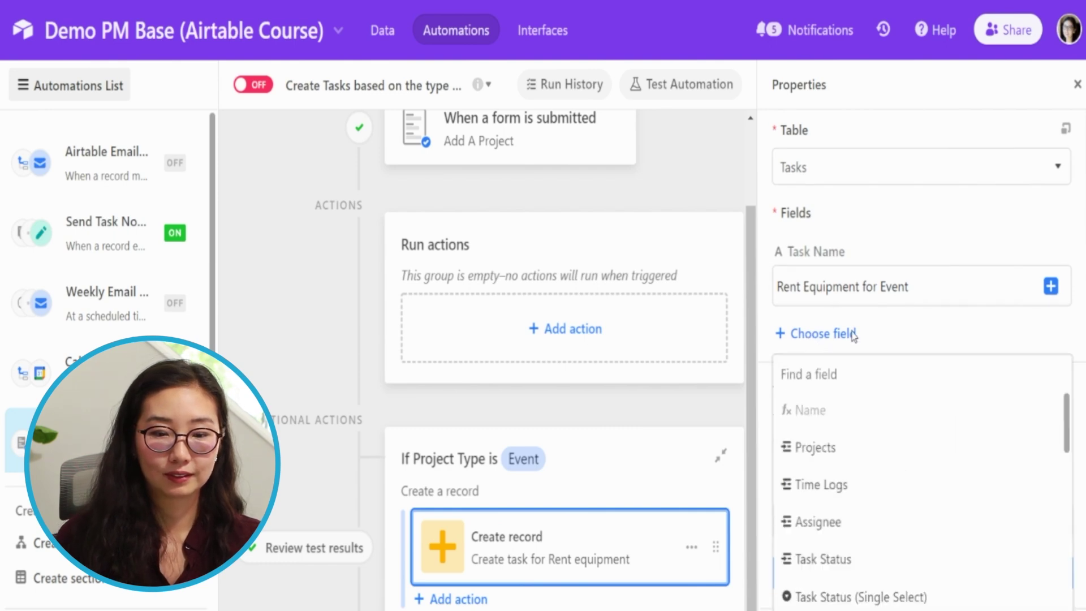
text(projec)
click(814, 409)
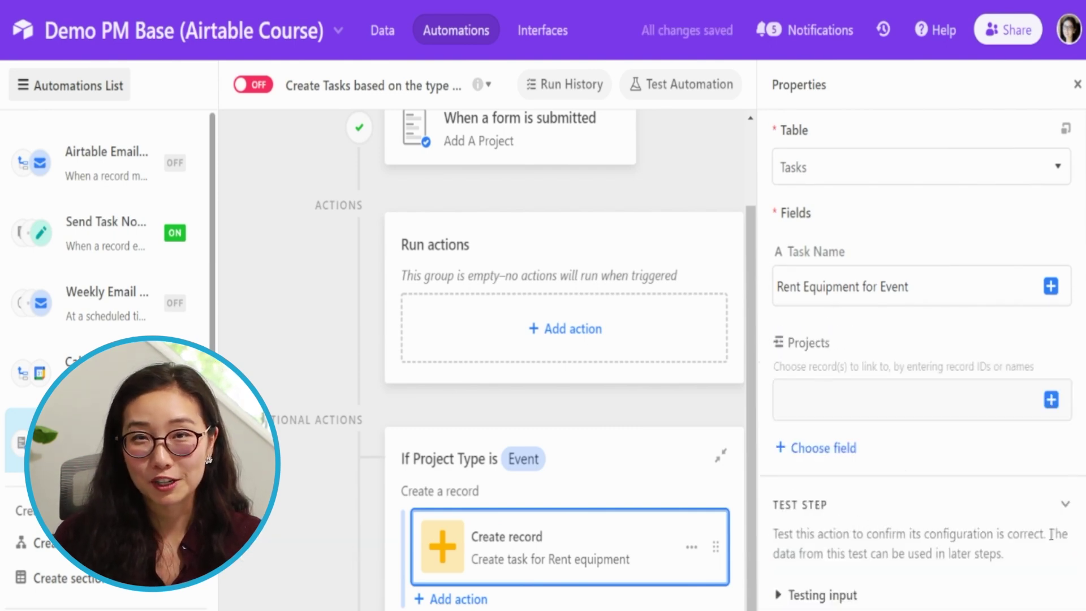
click(958, 412)
click(1050, 400)
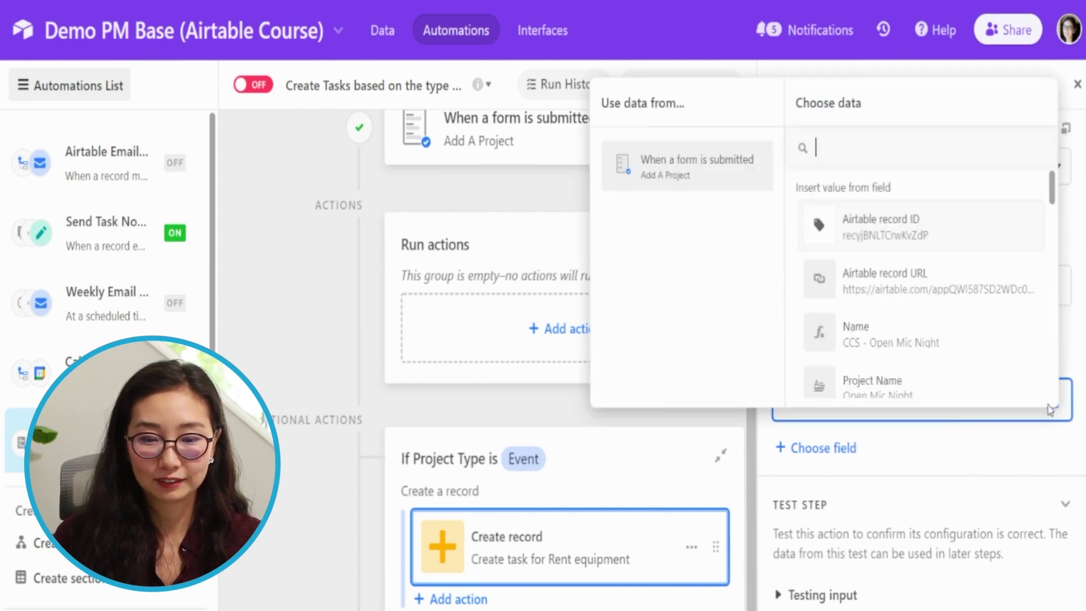
click(901, 244)
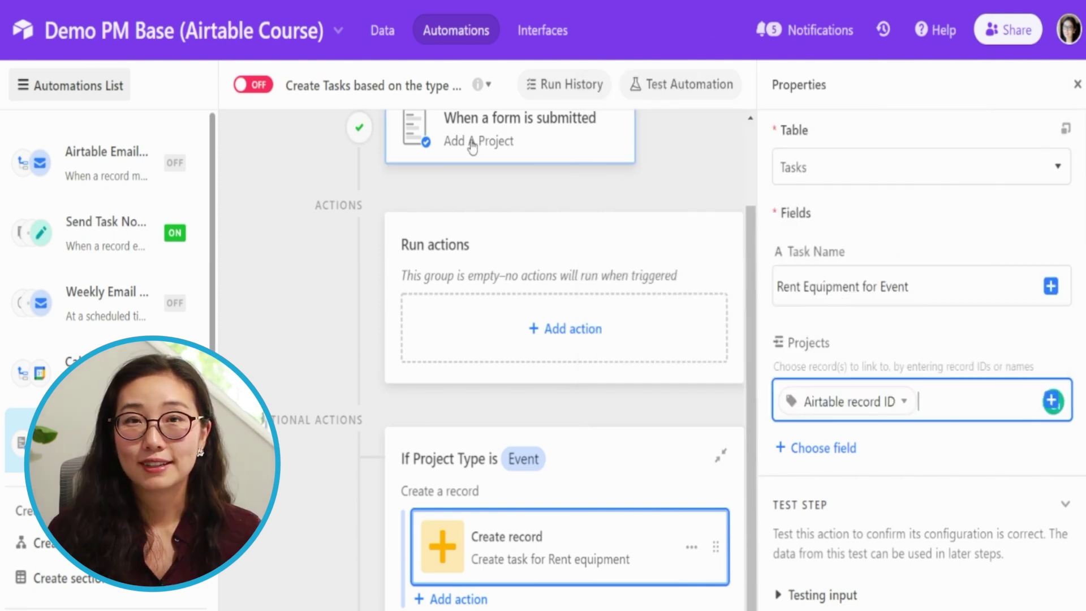
- Run the Rent equipment Create record action's test again with the linked Projects field included
mouse_move(896, 403)
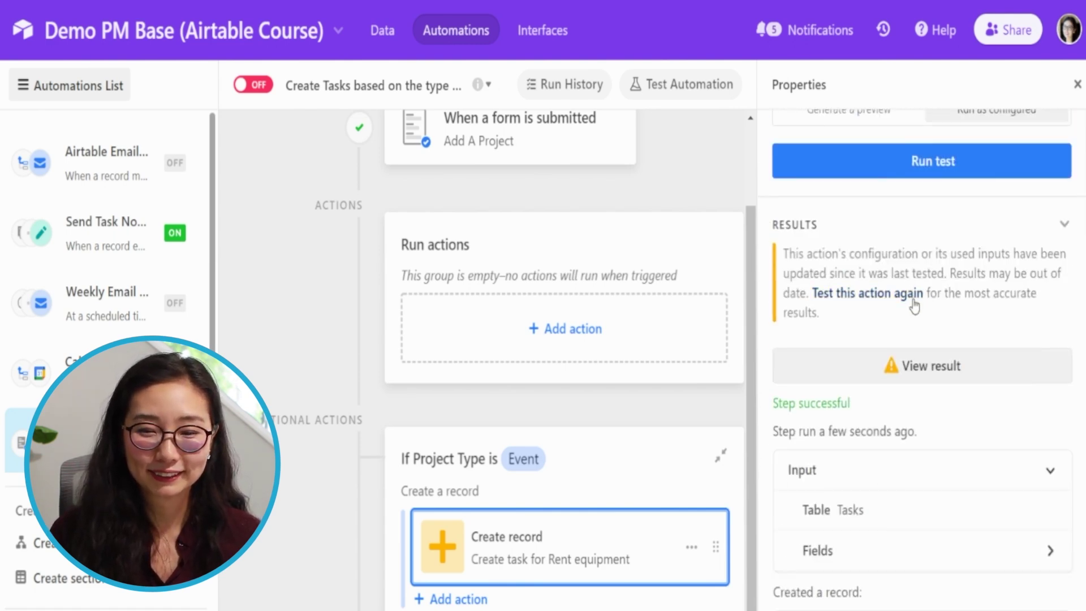
scroll(913, 303, up, 5)
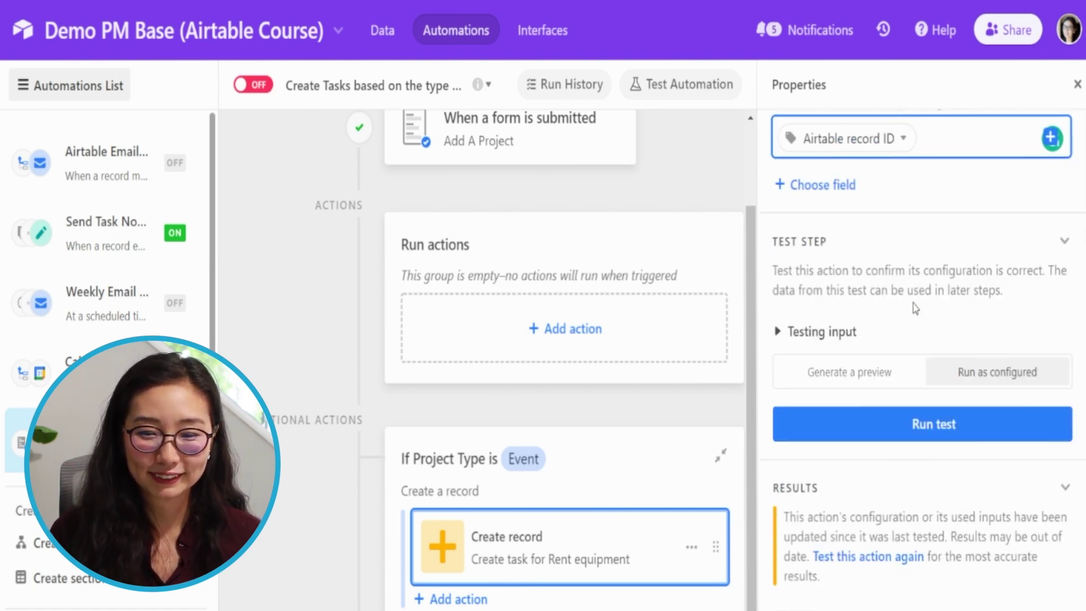
click(894, 435)
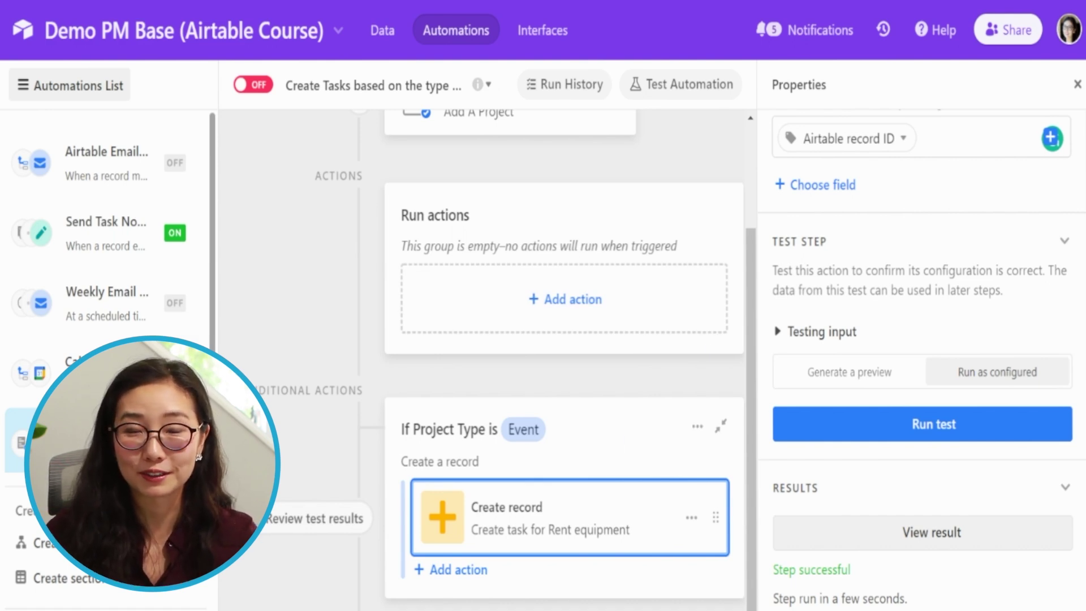
- Duplicate the "Create task for Rent equipment" action within the Event group and open the copy's properties
click(691, 517)
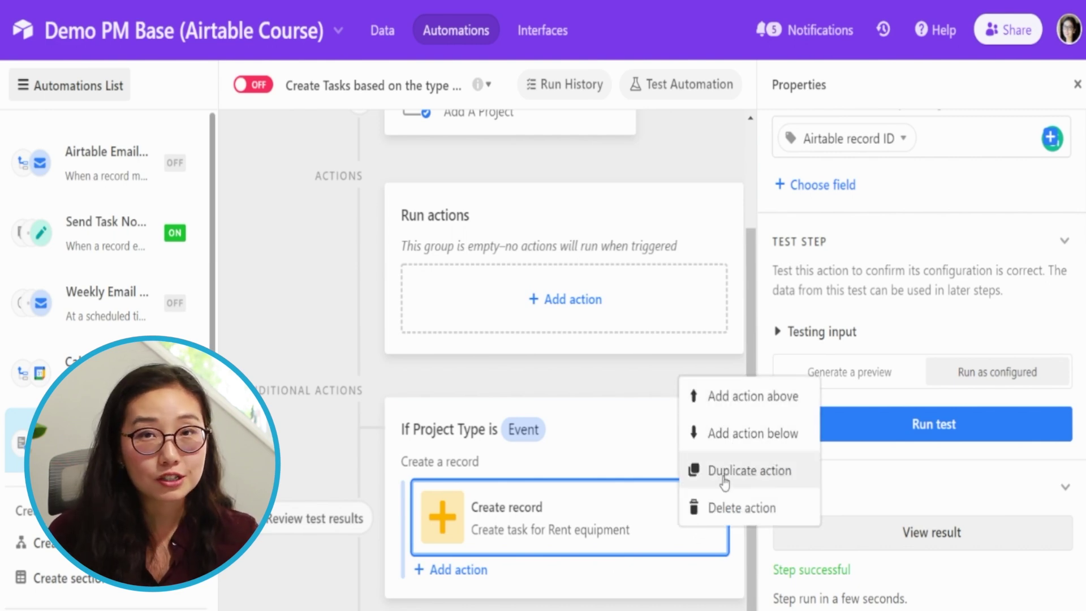
click(747, 469)
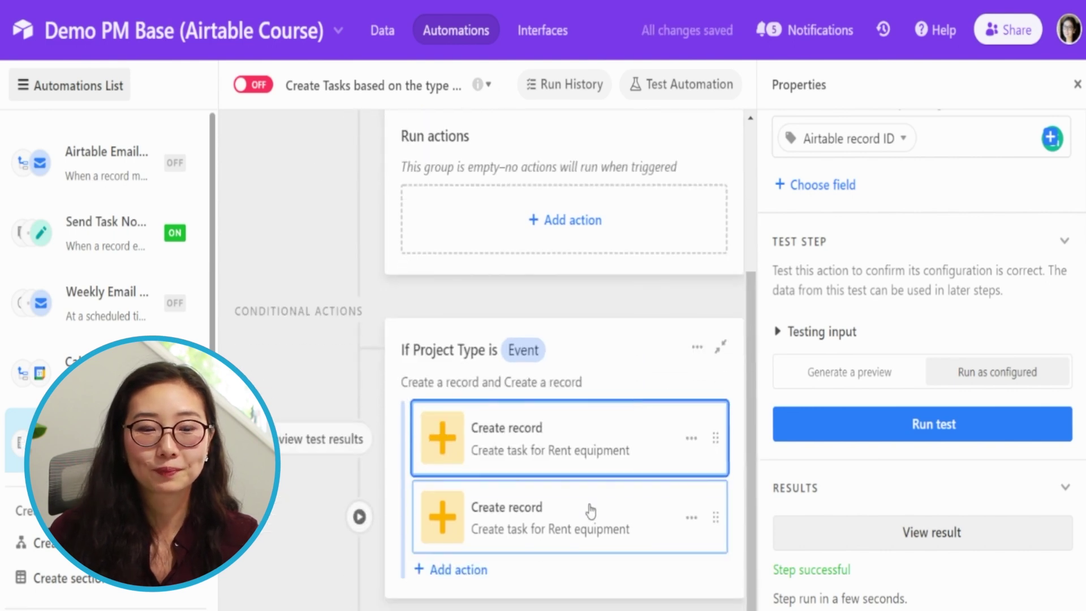
click(588, 511)
- Change the duplicated action's description to "Create task for hiring a clean up crew"
scroll(944, 399, up, 5)
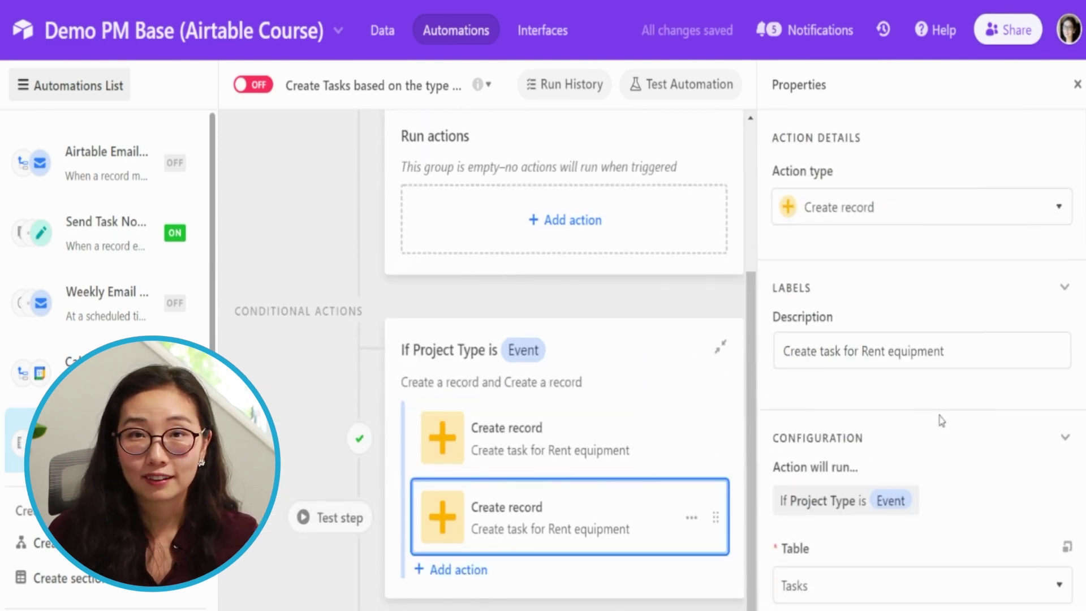
click(977, 345)
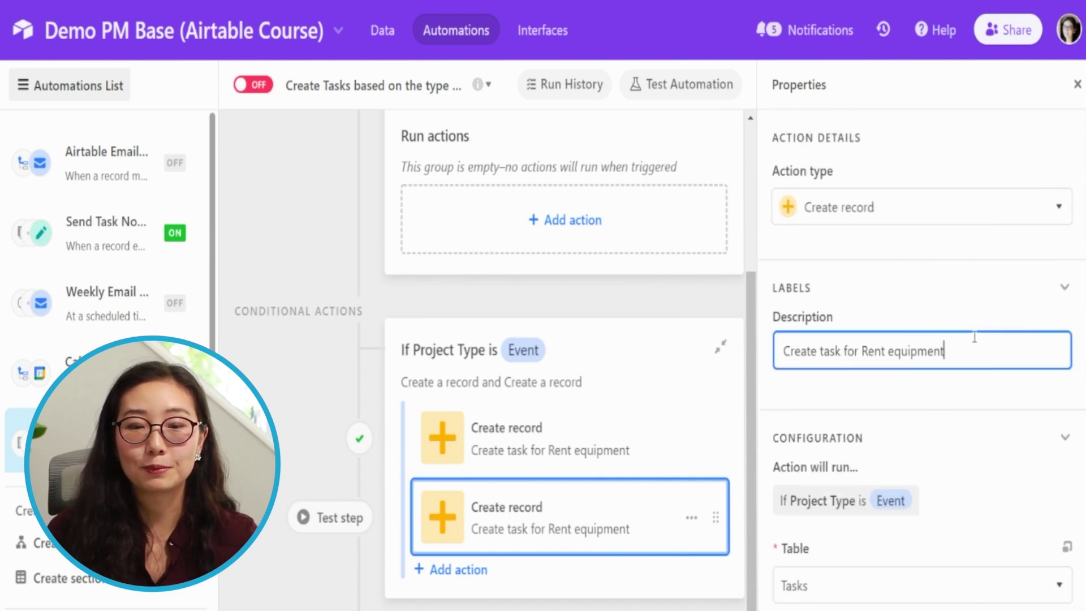
drag(976, 341, 860, 352)
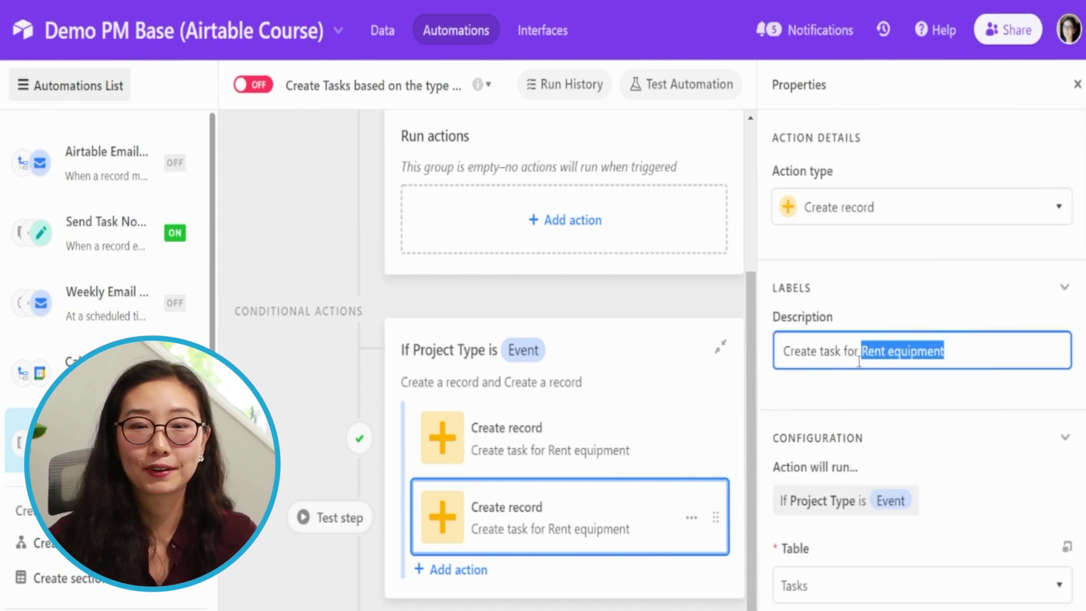
text(hiring a )
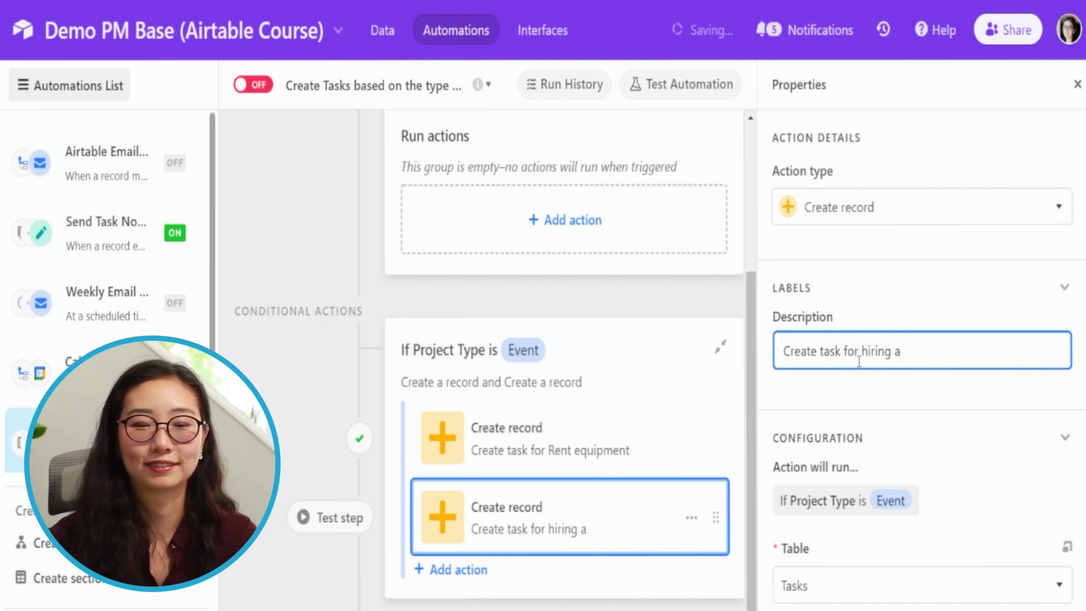
text(clean up crew)
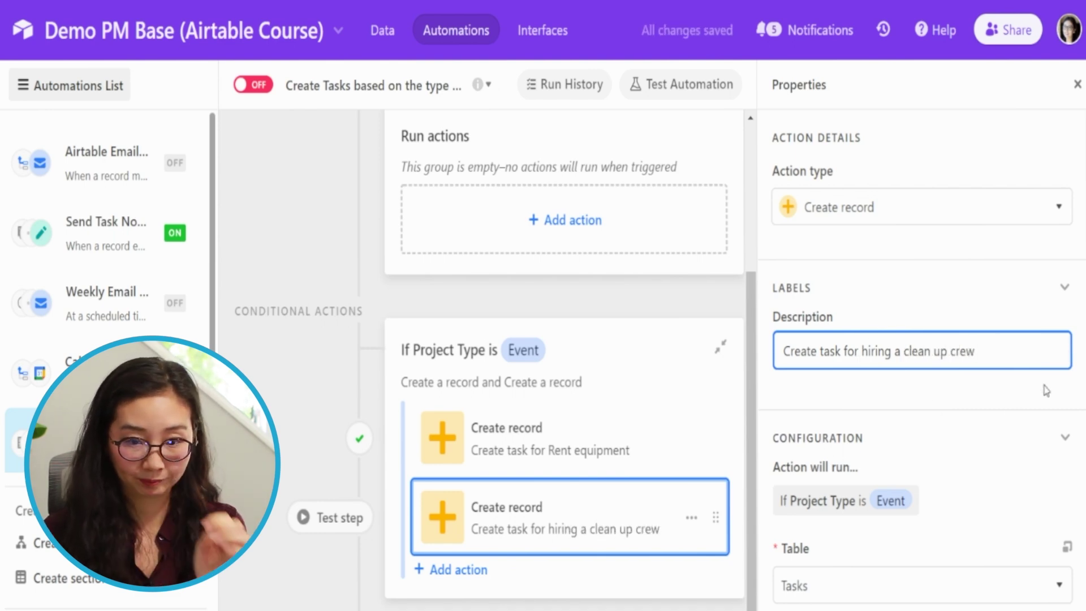
- Replace the duplicated action's Task Name value with "hiring a clean up crew", copied from its description
scroll(930, 282, down, 8)
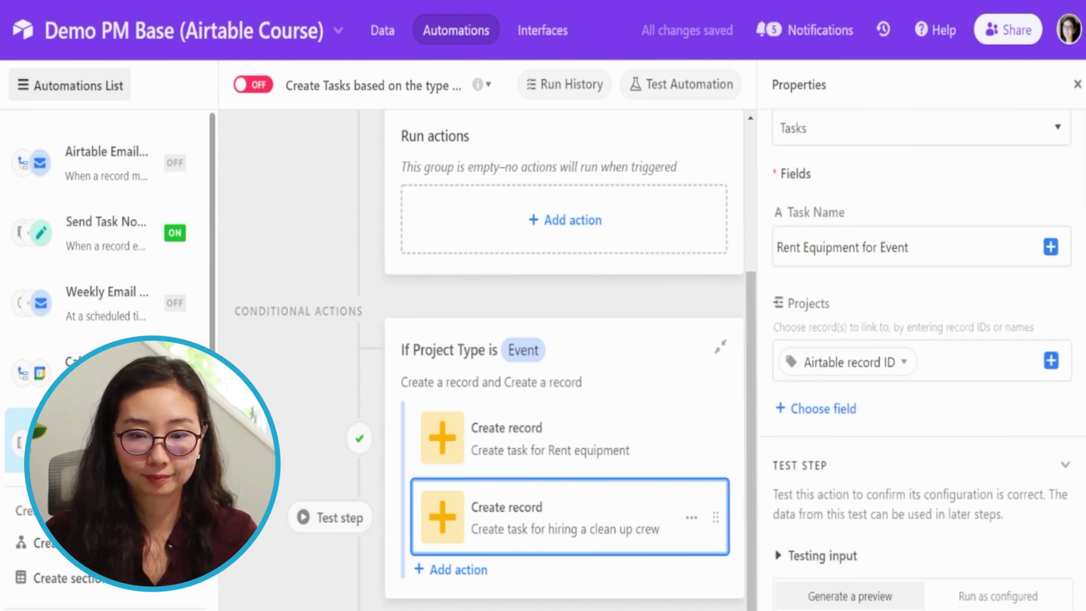
scroll(930, 254, up, 8)
click(861, 351)
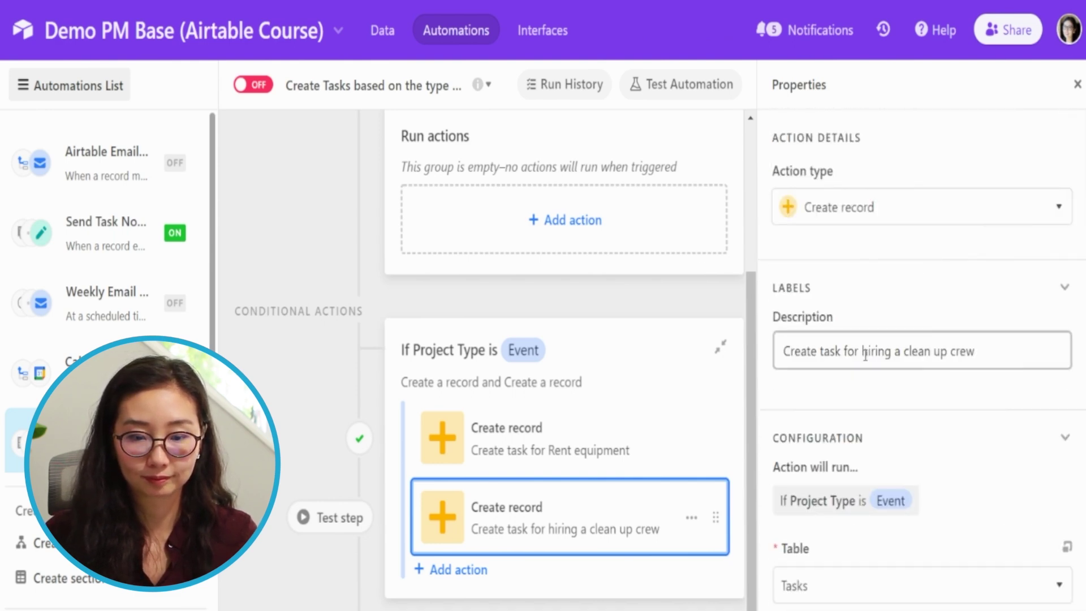
shift+click(1013, 351)
key(ctrl+c)
scroll(916, 266, down, 8)
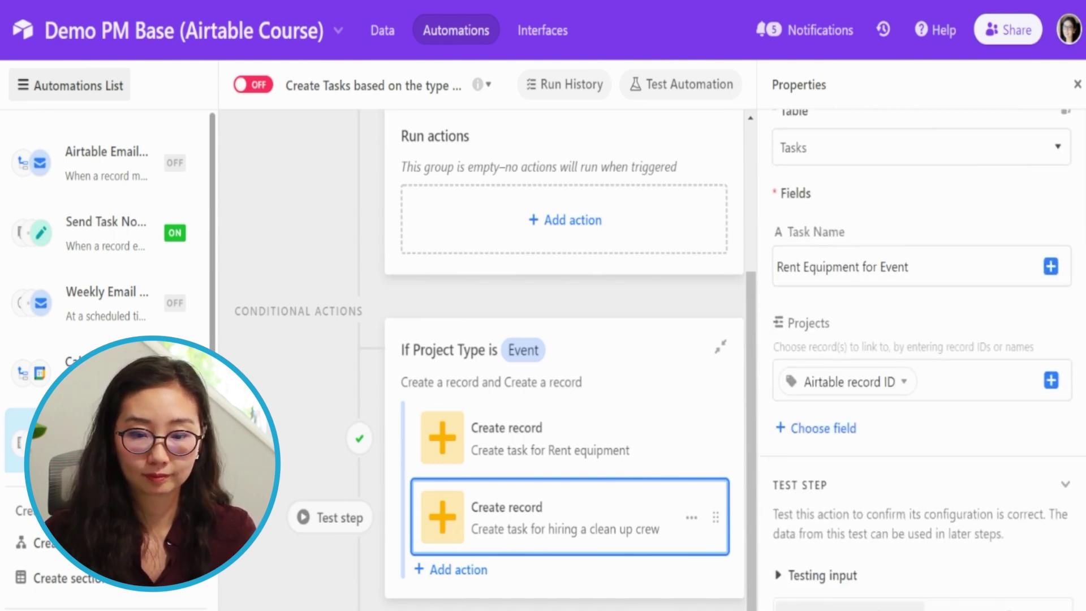
triple_click(916, 260)
key(ctrl+v)
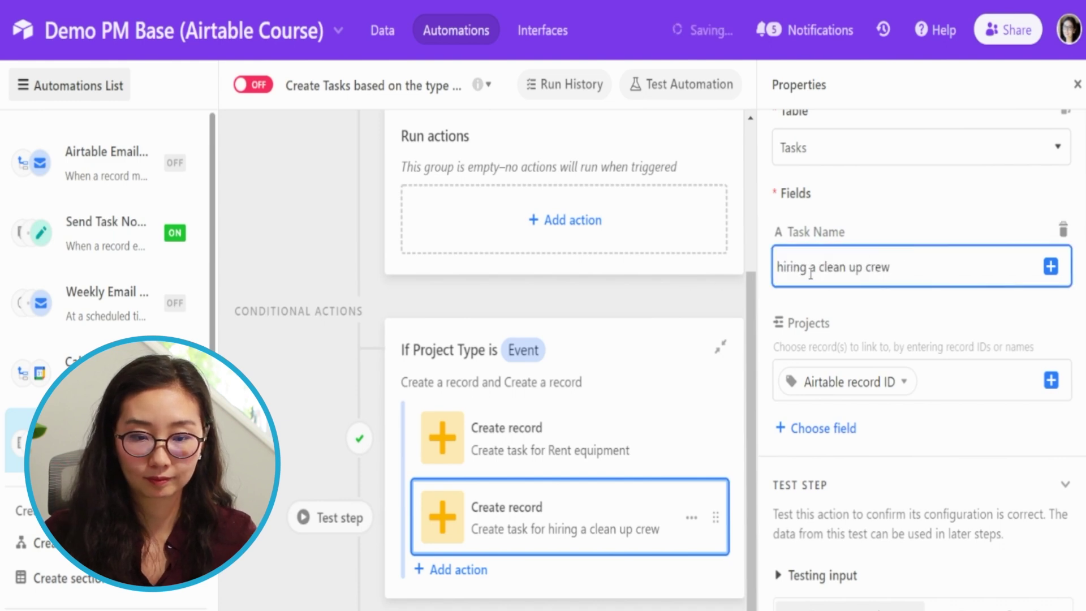
- Capitalize the Task Name value so it reads "Hiring a Clean Up Crew"
key(BackSpace)
text(H)
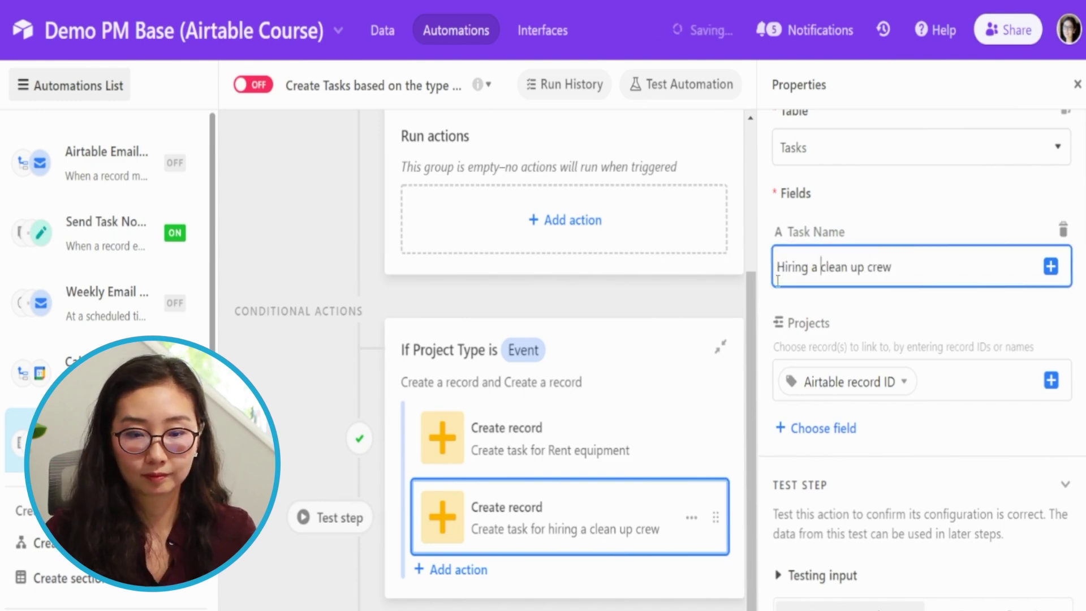
key(BackSpace)
text(C)
key(ctrl+Right)
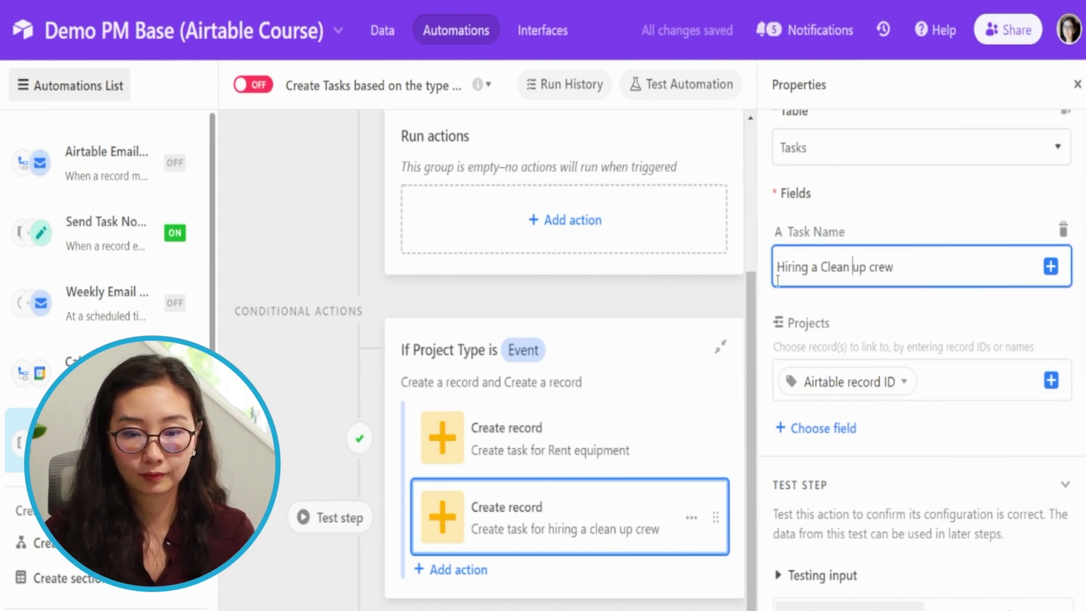
key(BackSpace)
text(U)
key(ctrl+Right)
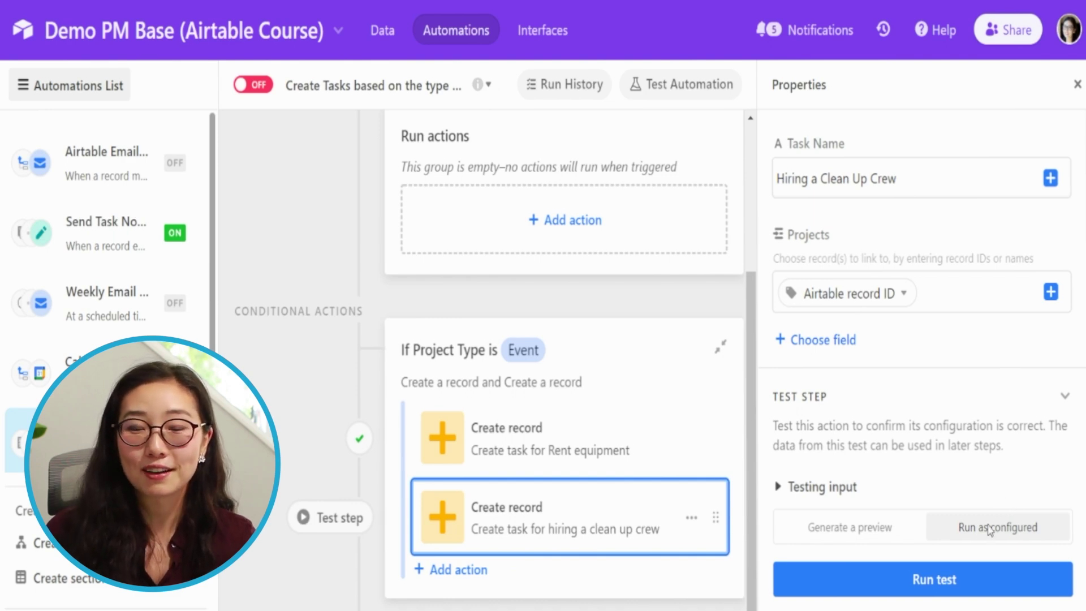
- Run the clean up crew action's test as configured and check the created record in the Tasks table
click(955, 583)
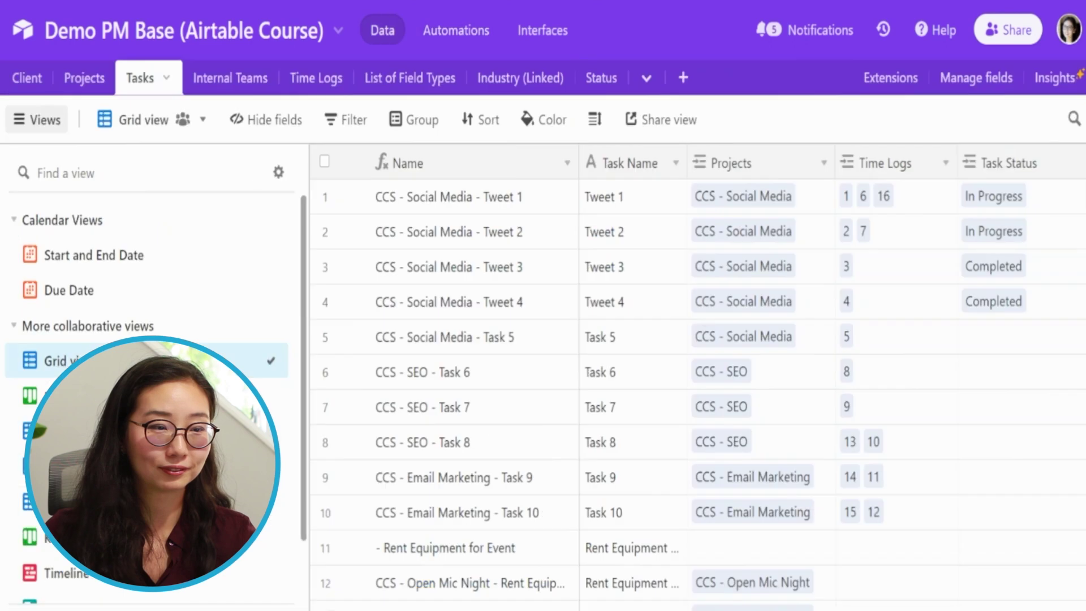
scroll(702, 528, down, 3)
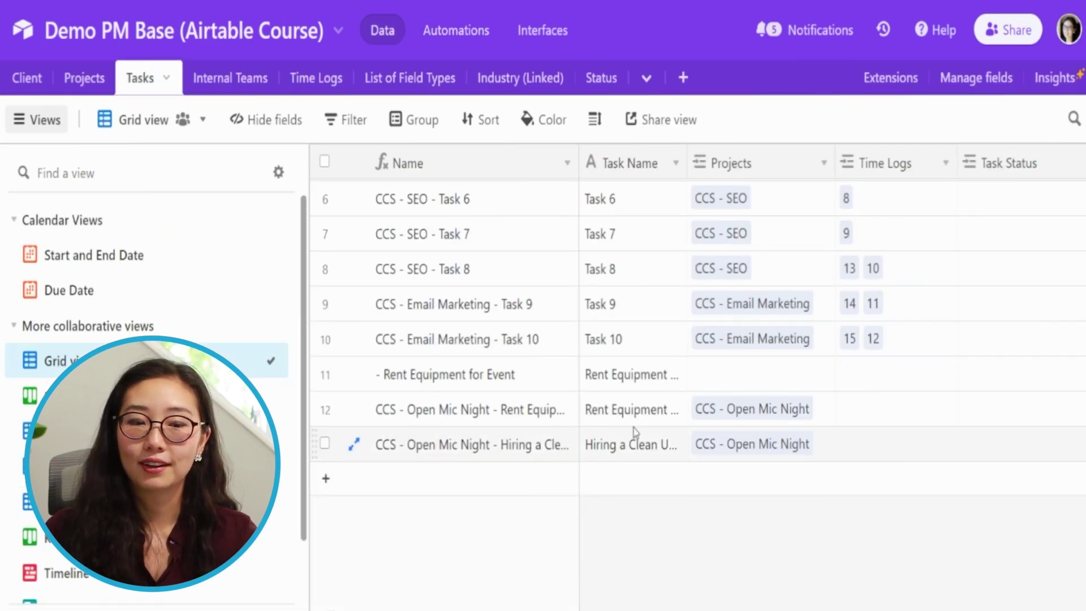
- Widen the Task Name column in the Tasks grid and hide the views list to read the new tasks
drag(687, 164, 743, 163)
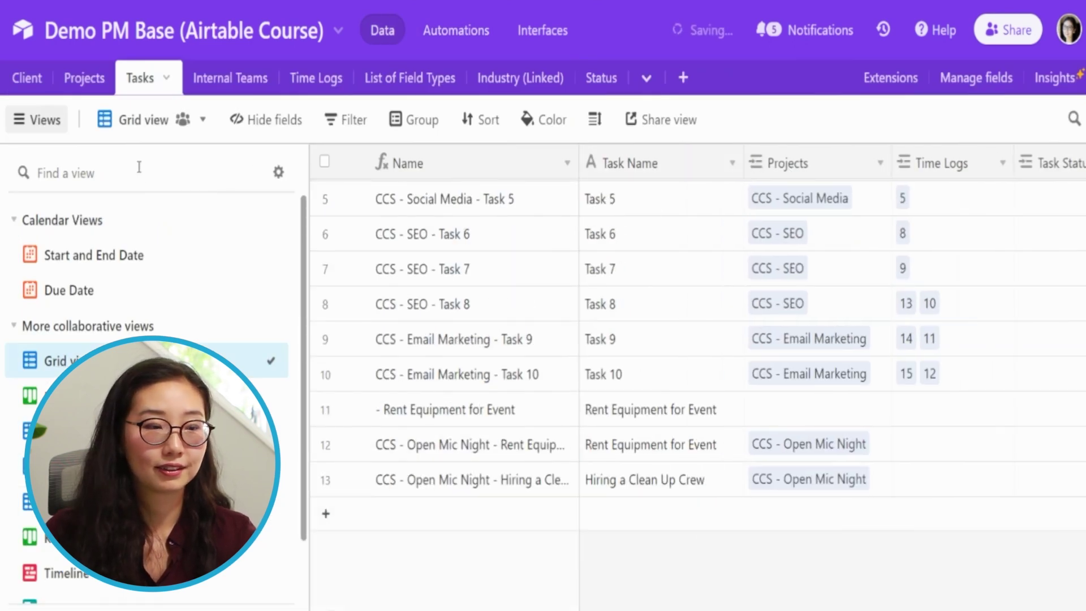
click(41, 119)
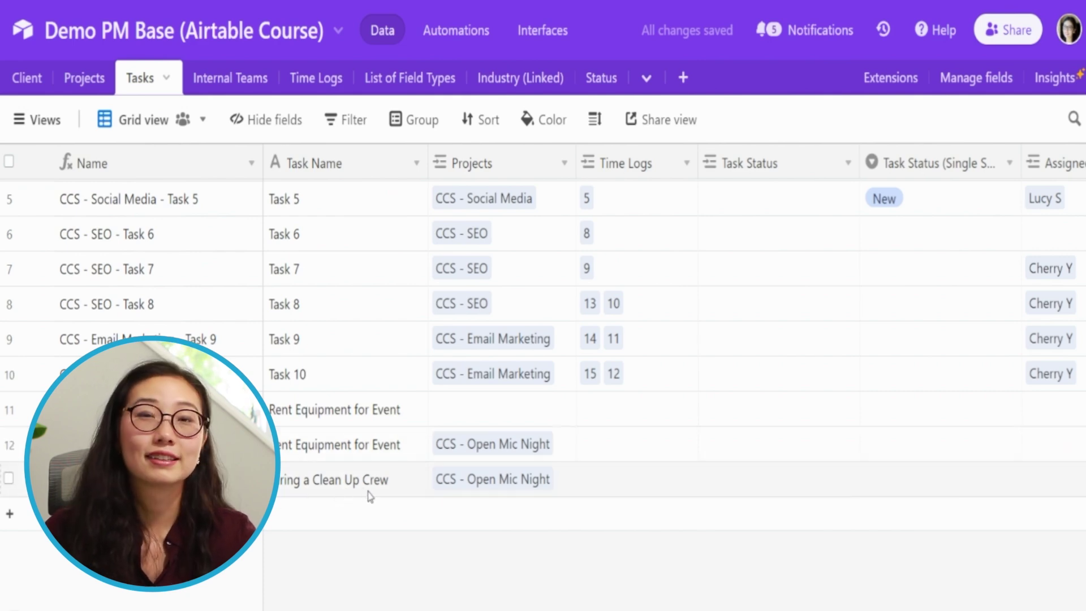
click(324, 484)
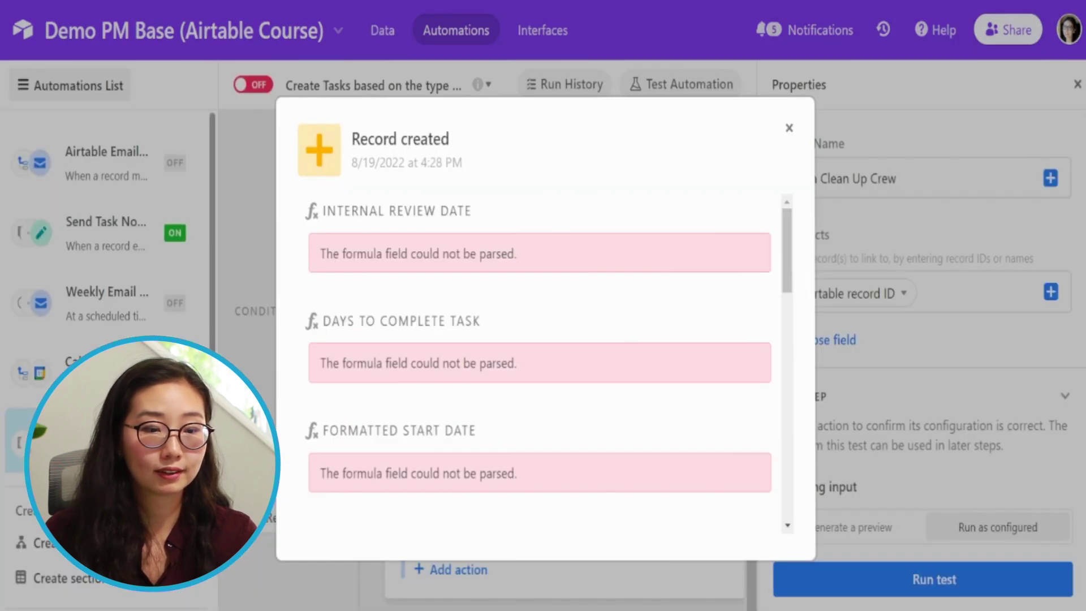
- Close the created record's test result and add a second conditional action group below the Event group
click(788, 130)
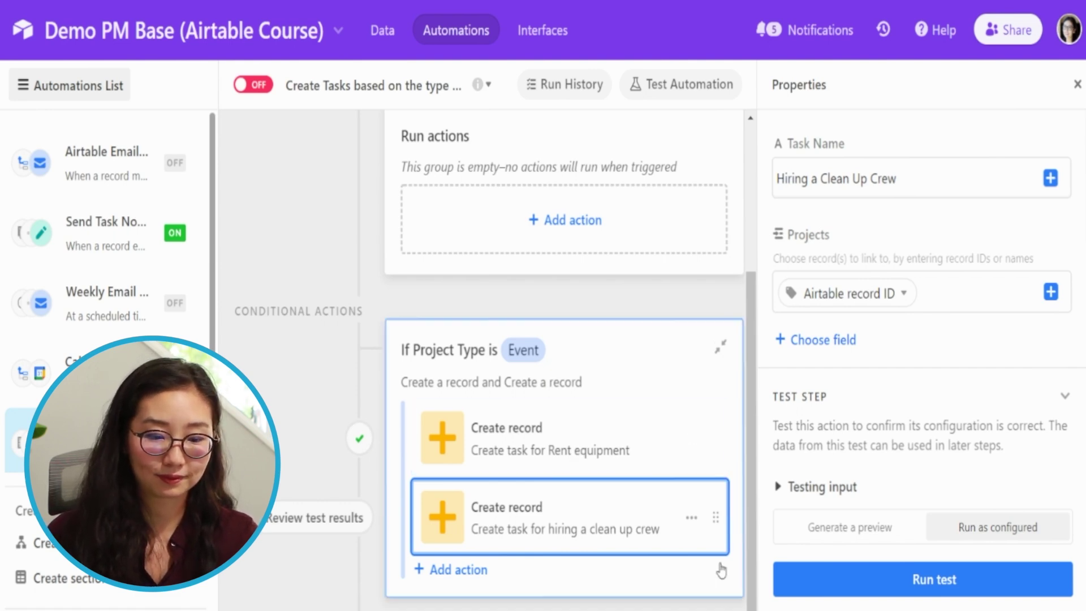
right_click(392, 608)
click(393, 609)
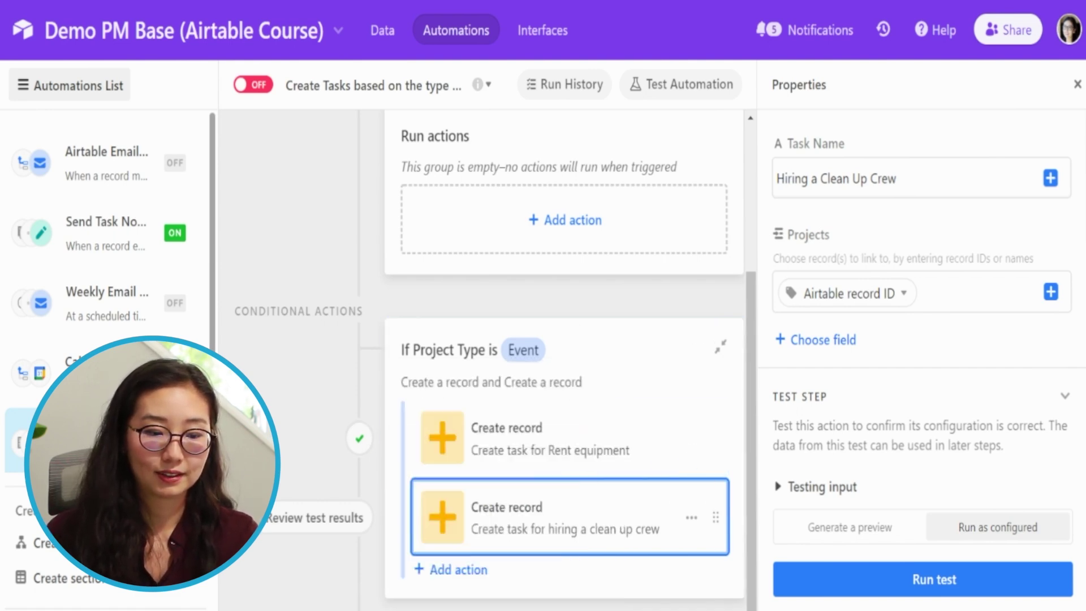
click(392, 609)
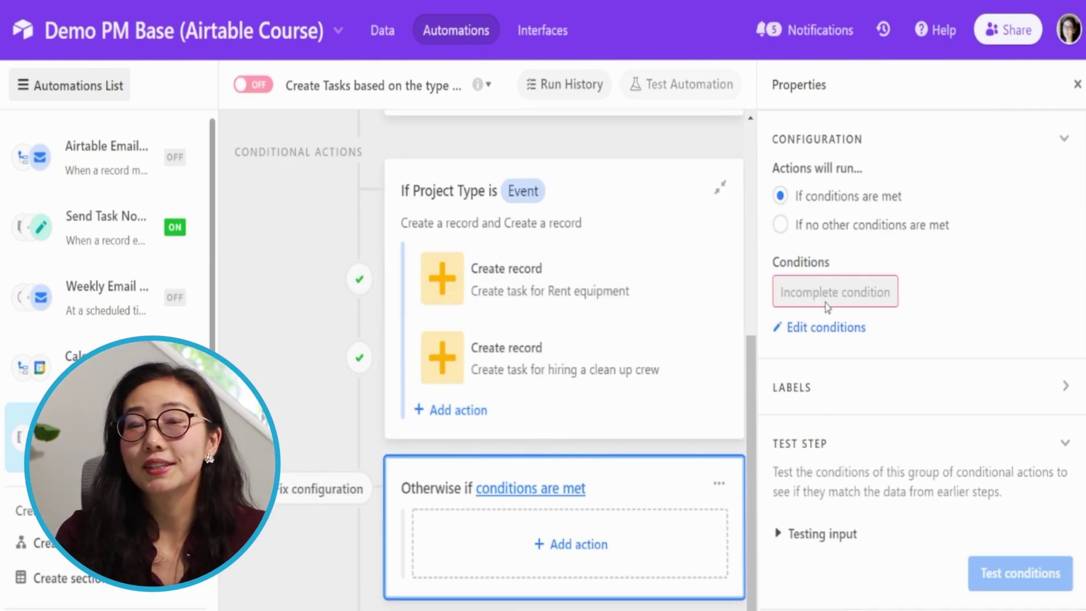
- Set the new group's condition to run when the submitted form's Project Type is Non-Event
click(818, 326)
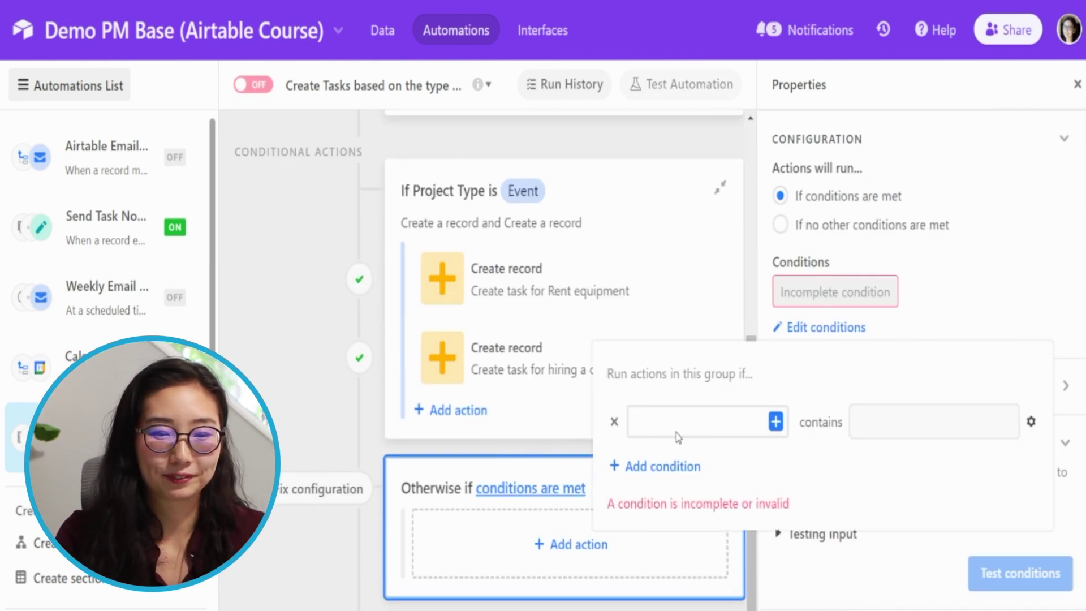
click(775, 422)
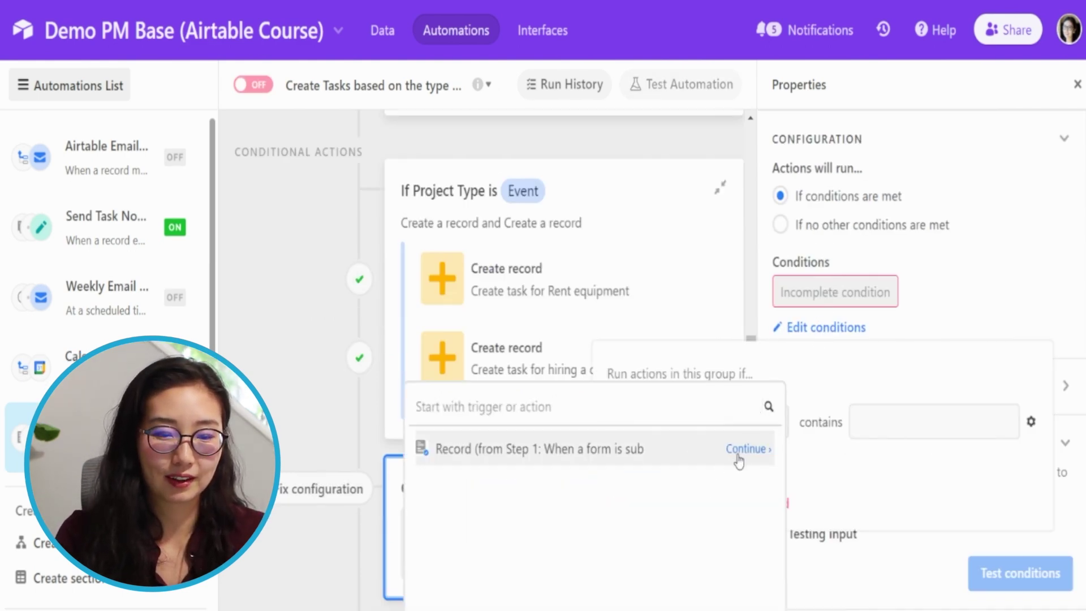
click(739, 461)
text(type)
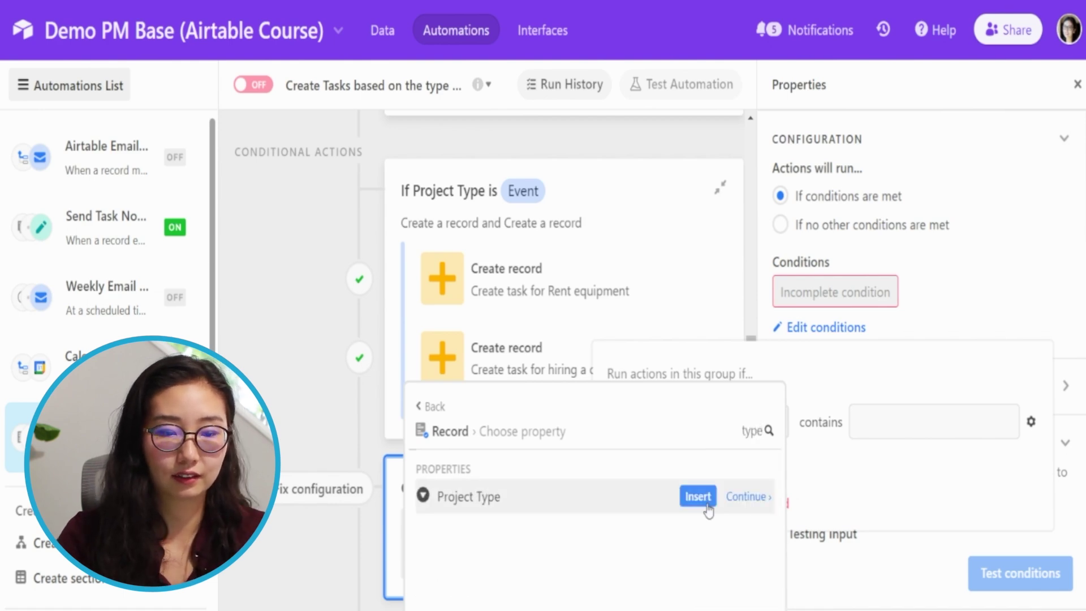
click(704, 497)
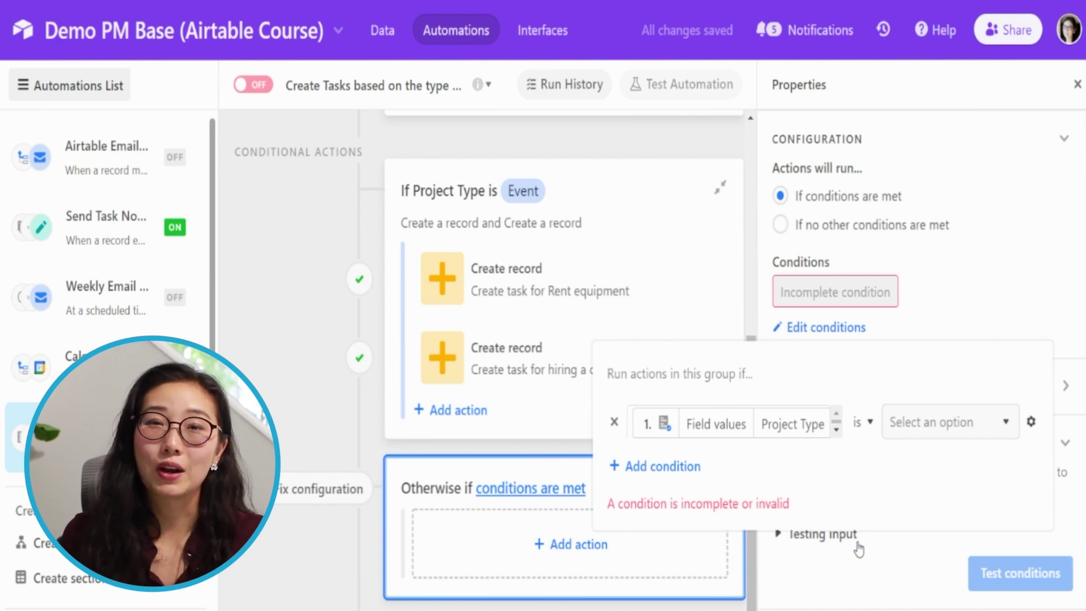
click(890, 419)
click(934, 544)
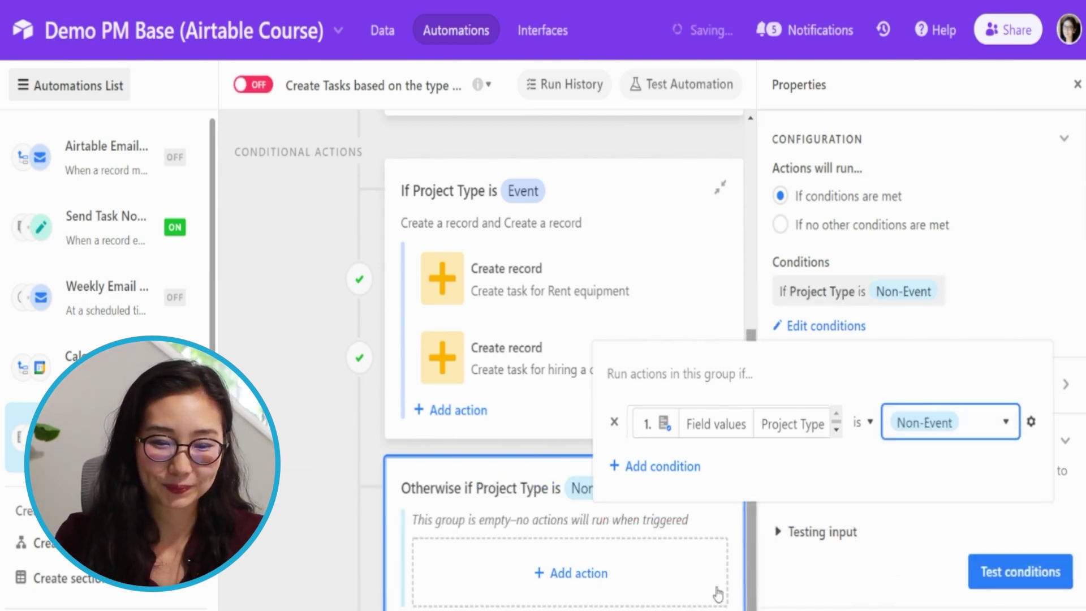
click(985, 314)
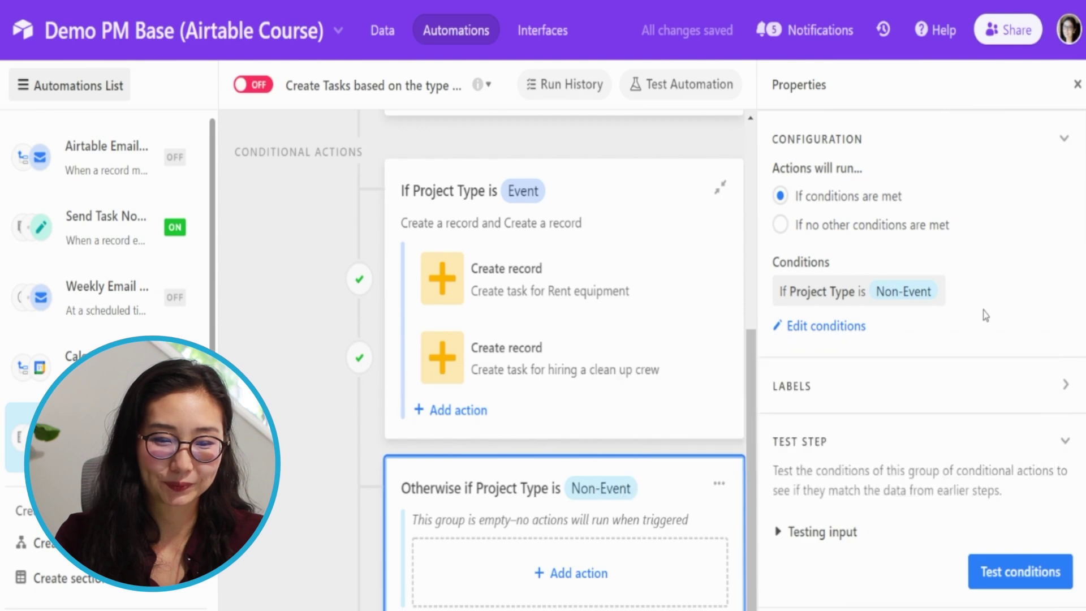
- Give the Non-Event group the custom name "Project type is non event"
click(1060, 386)
scroll(937, 452, down, 4)
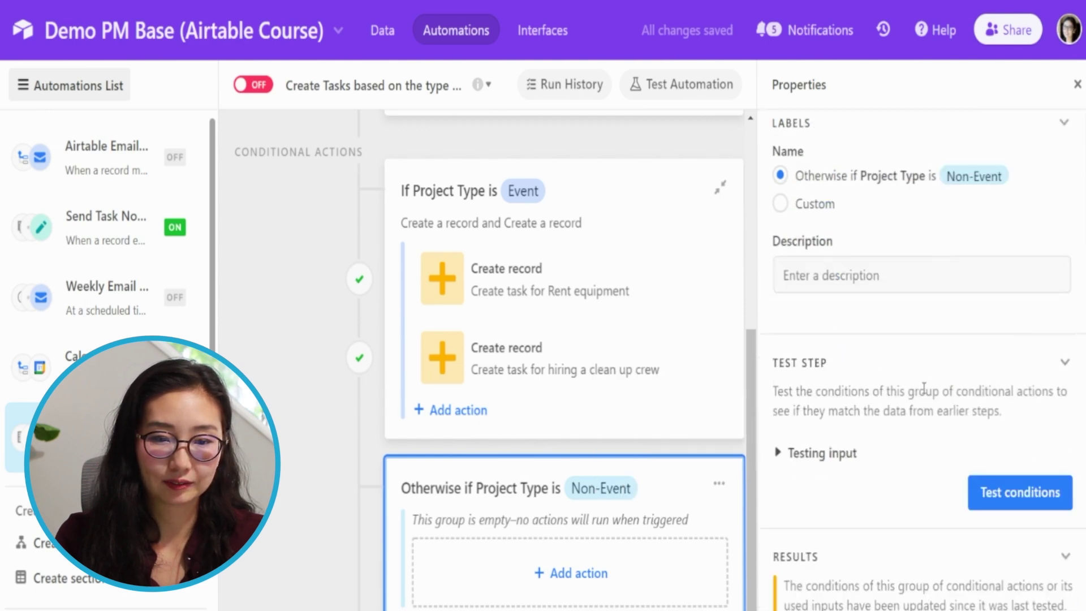
click(804, 204)
click(849, 237)
text(Project)
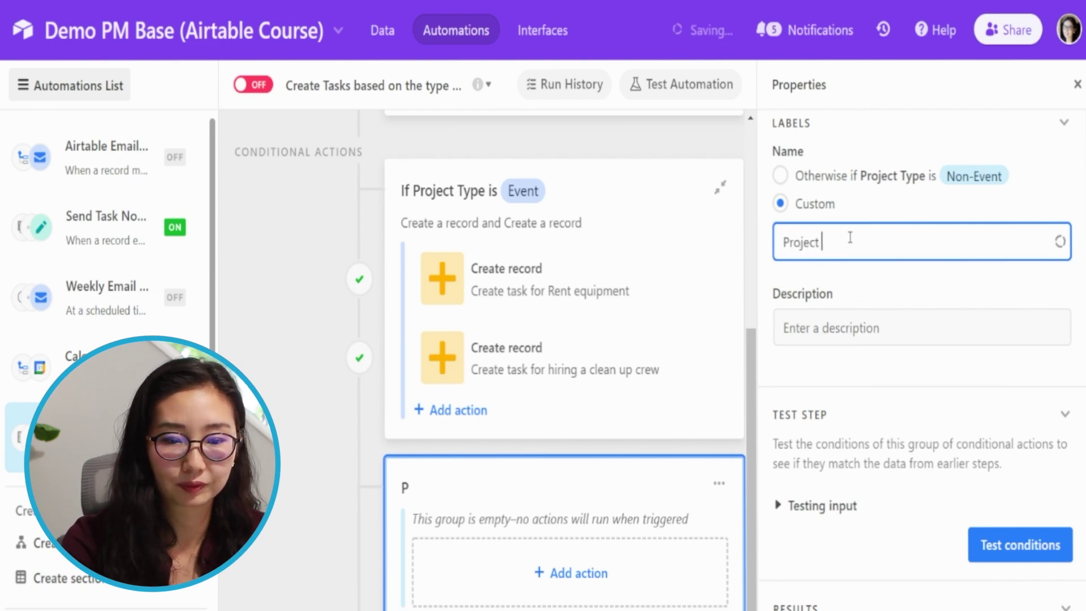
text( type is non event)
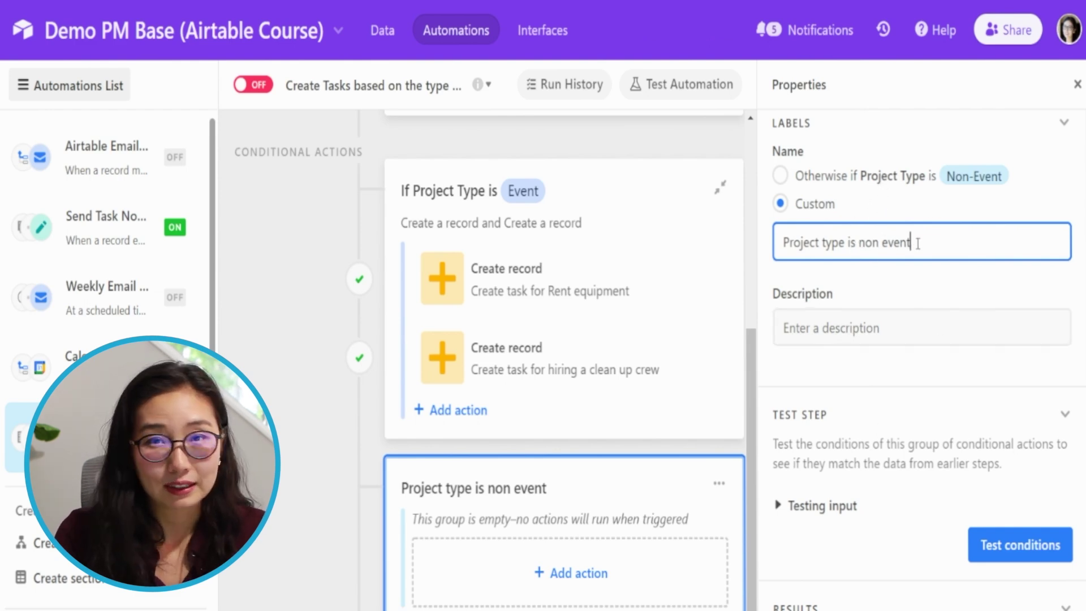
scroll(956, 321, down, 7)
scroll(961, 325, up, 5)
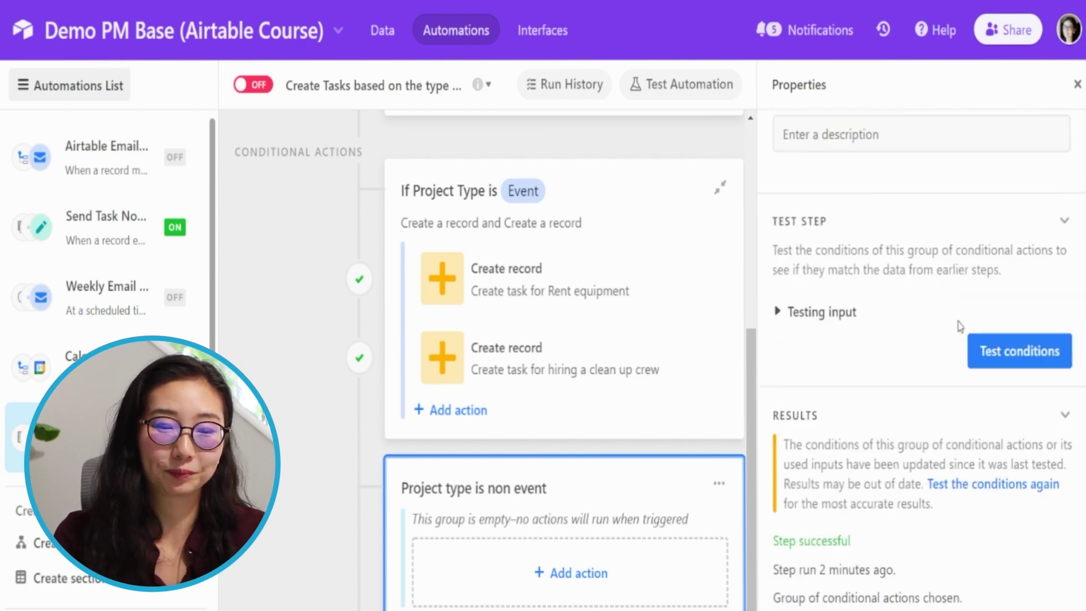
- Test the non-event group's conditions using the input from previous steps and review the group's settings
click(1015, 381)
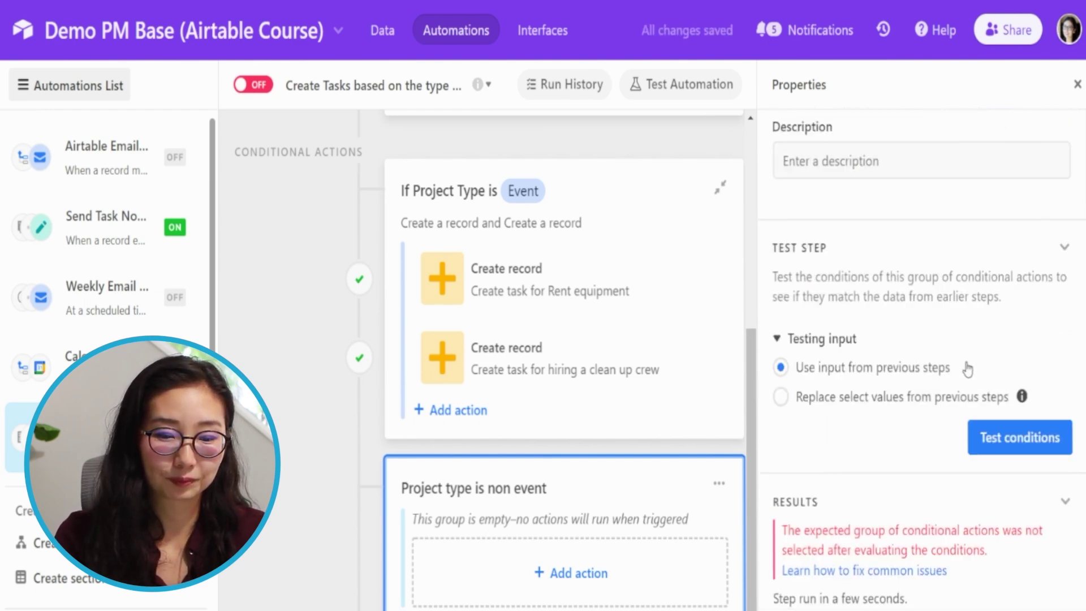
scroll(968, 367, up, 5)
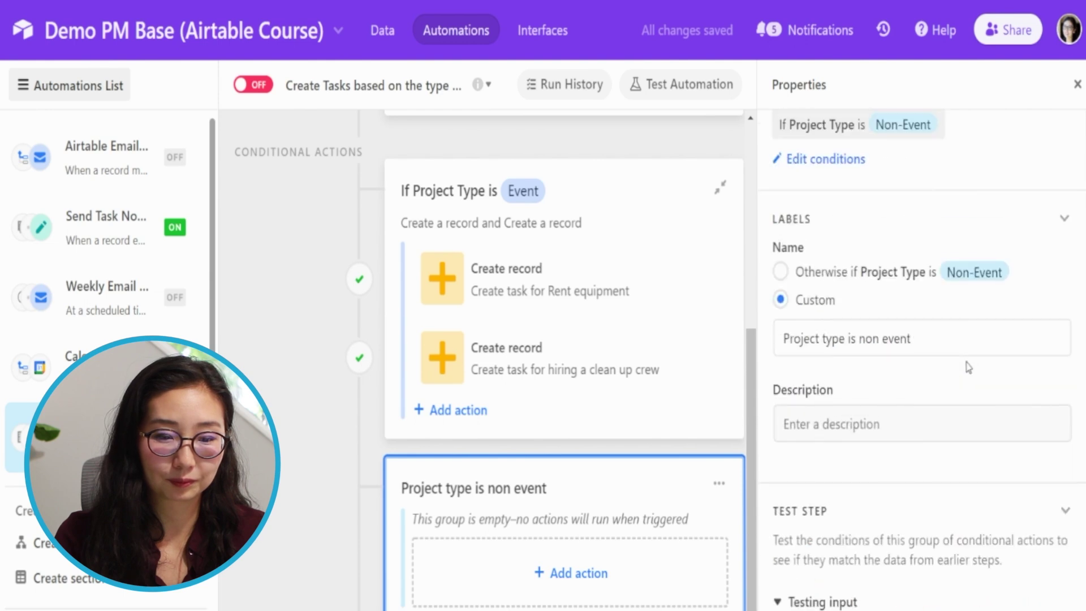
scroll(961, 368, down, 5)
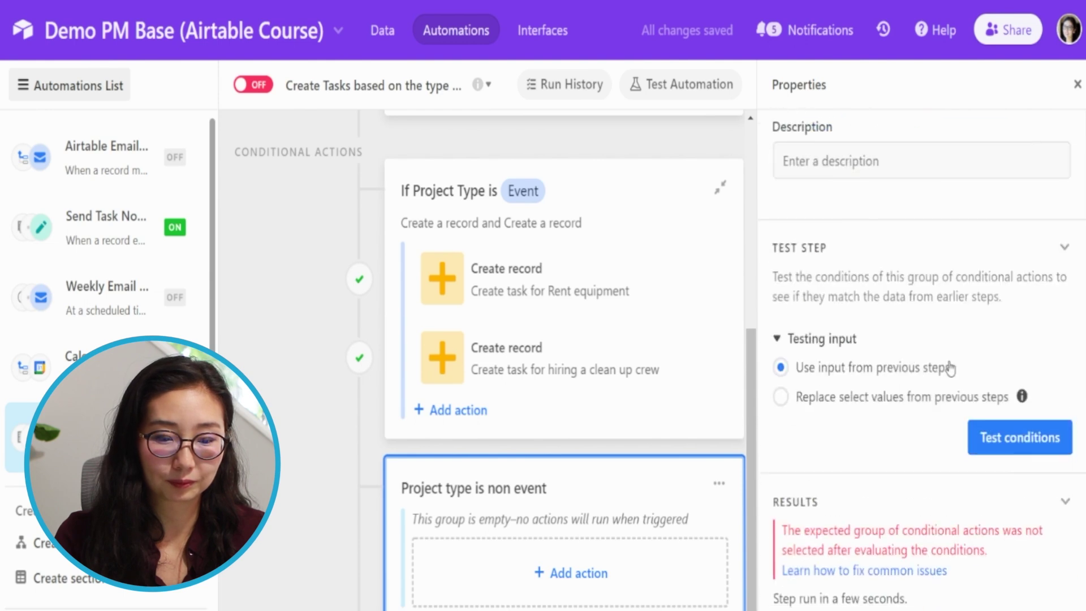
- Replace the testing input's Project Type with Non-Event and test the group's conditions
click(846, 408)
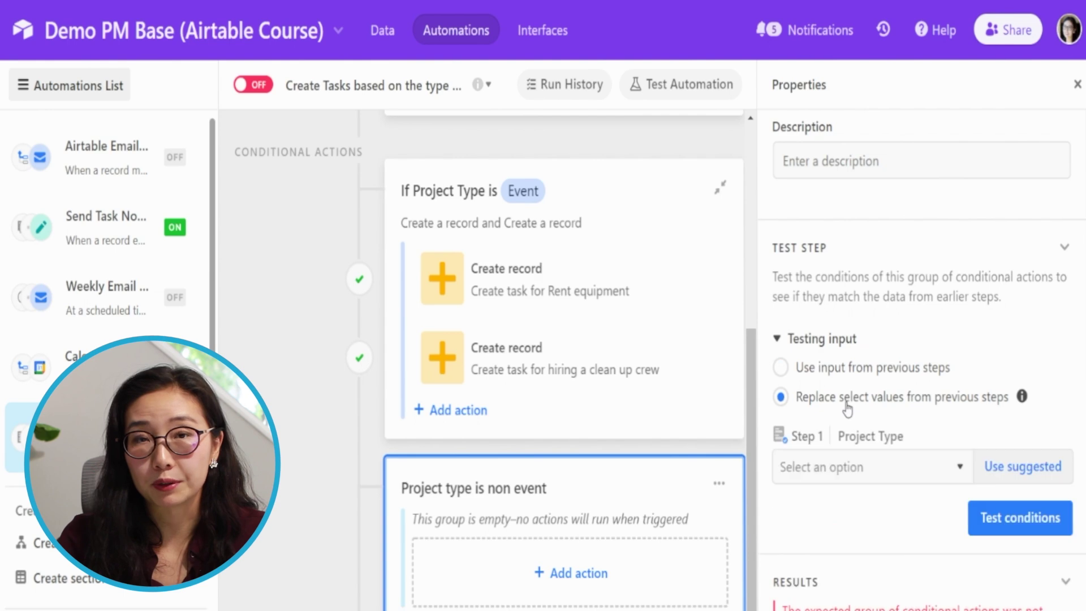
click(898, 476)
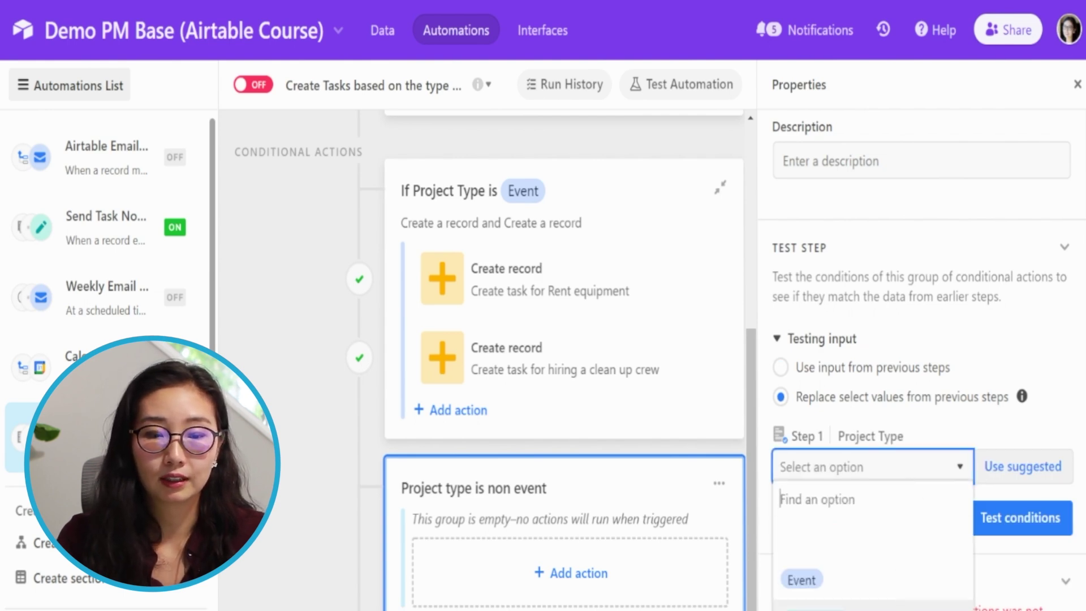
click(809, 606)
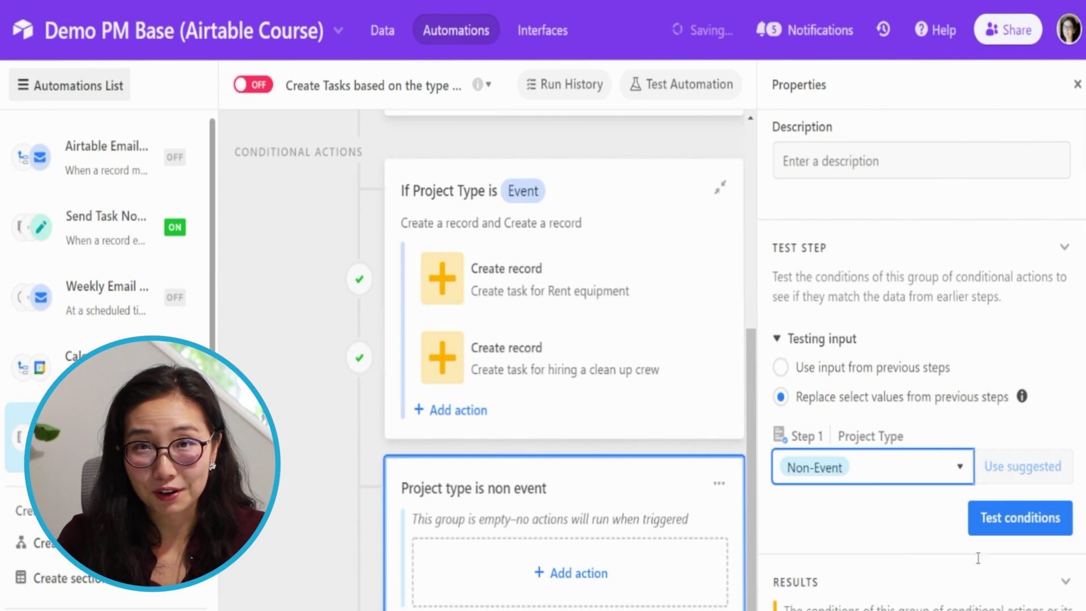
click(1020, 518)
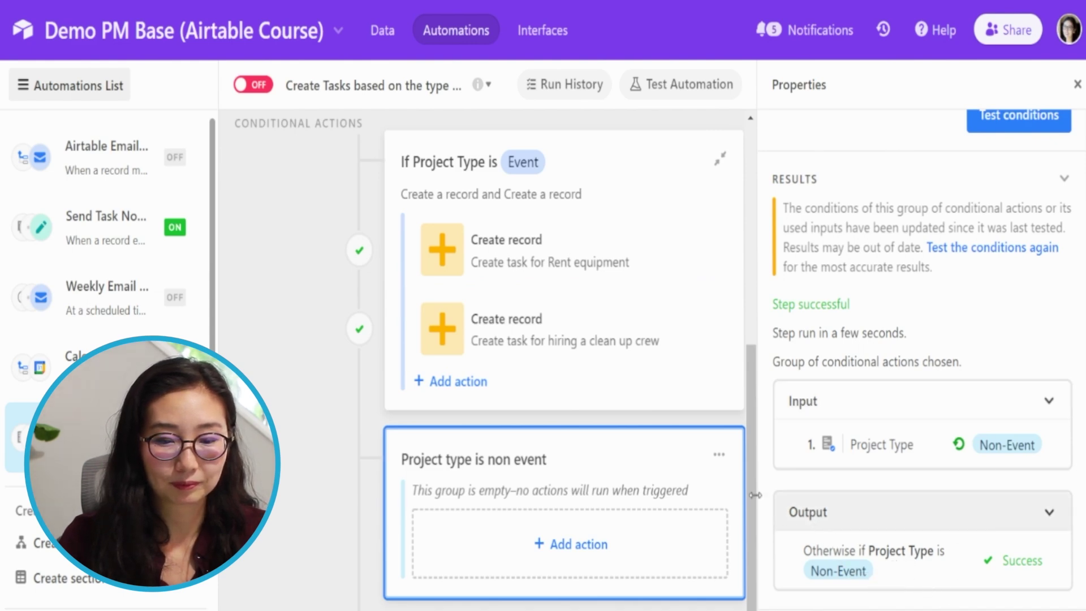
- Add a Create record action for the Tasks table to the non-event group
click(586, 562)
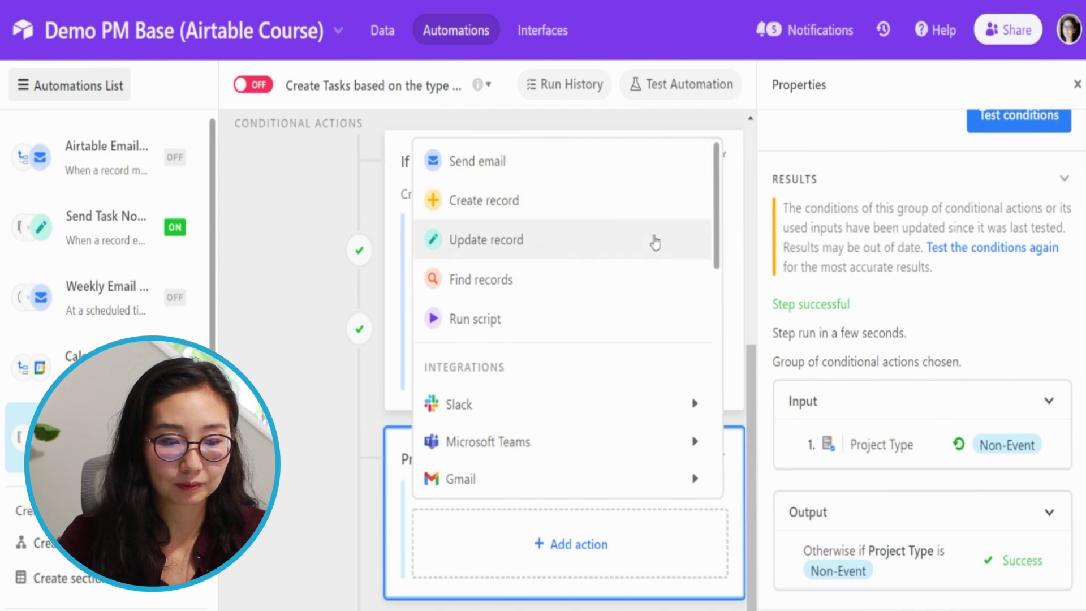
click(496, 214)
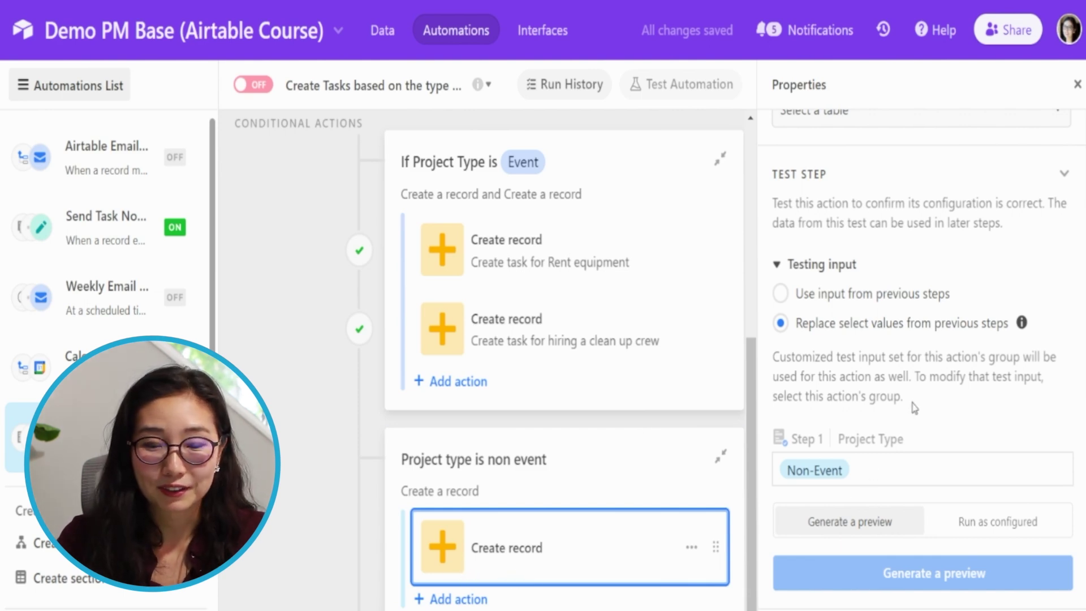
scroll(912, 412, up, 8)
scroll(815, 396, down, 5)
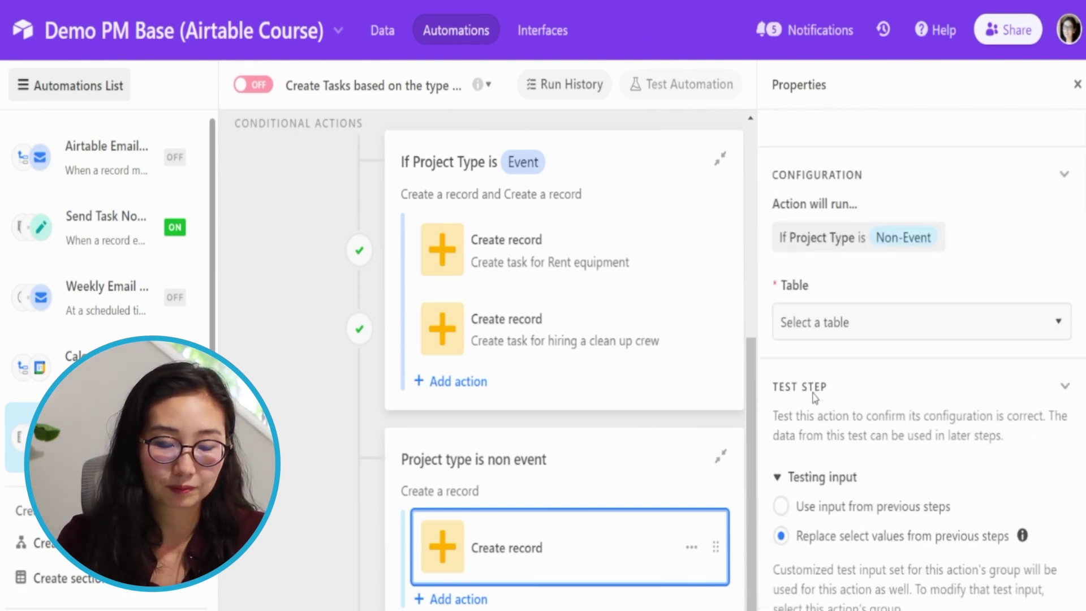
click(837, 330)
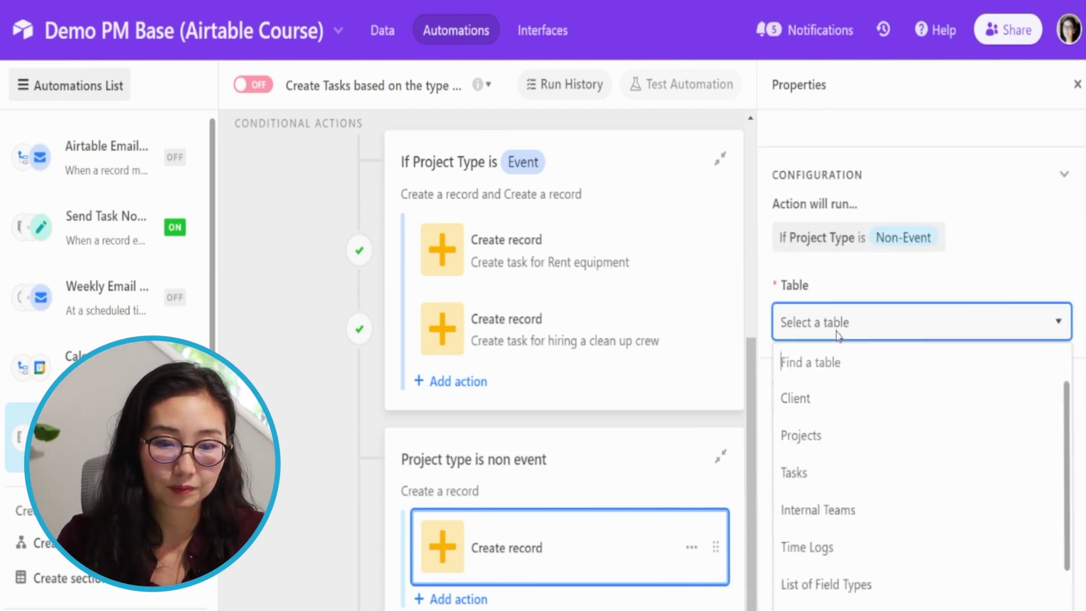
click(826, 473)
- Describe the new Create record action as "create task for project planning"
scroll(890, 411, up, 5)
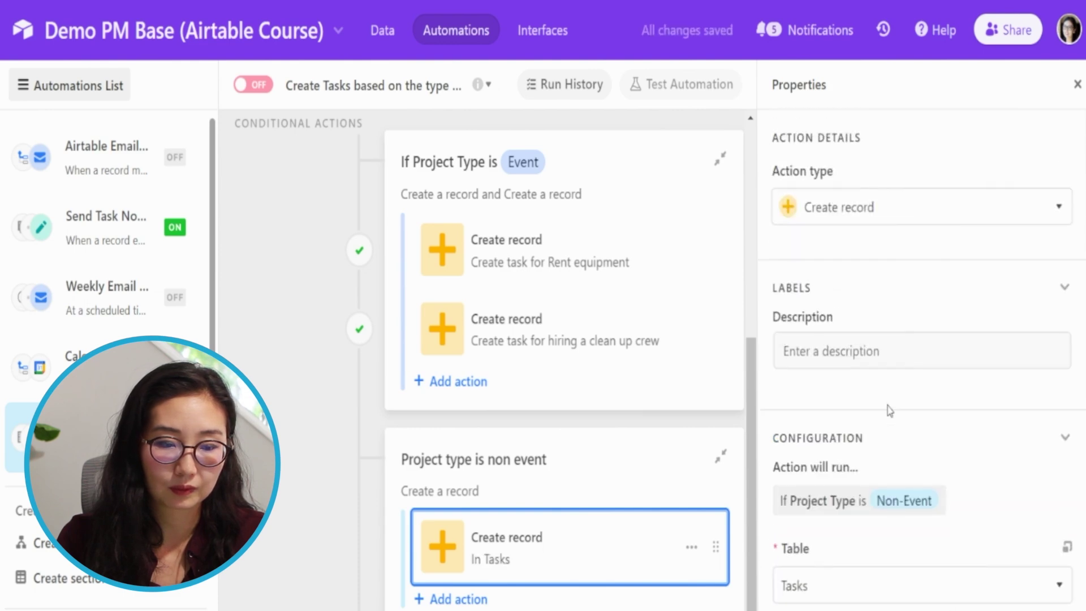
click(891, 356)
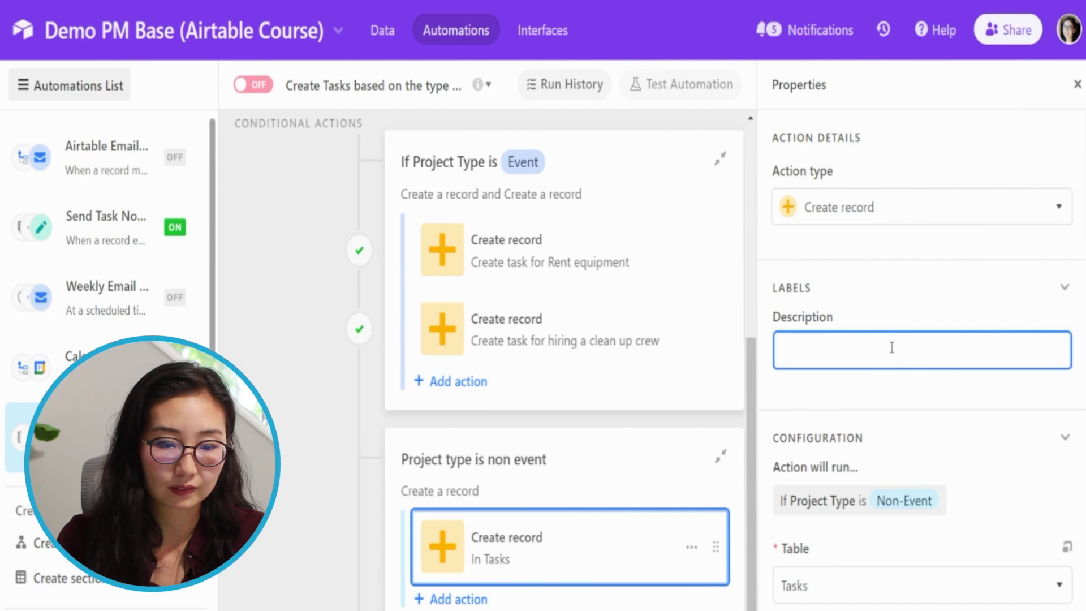
text(create)
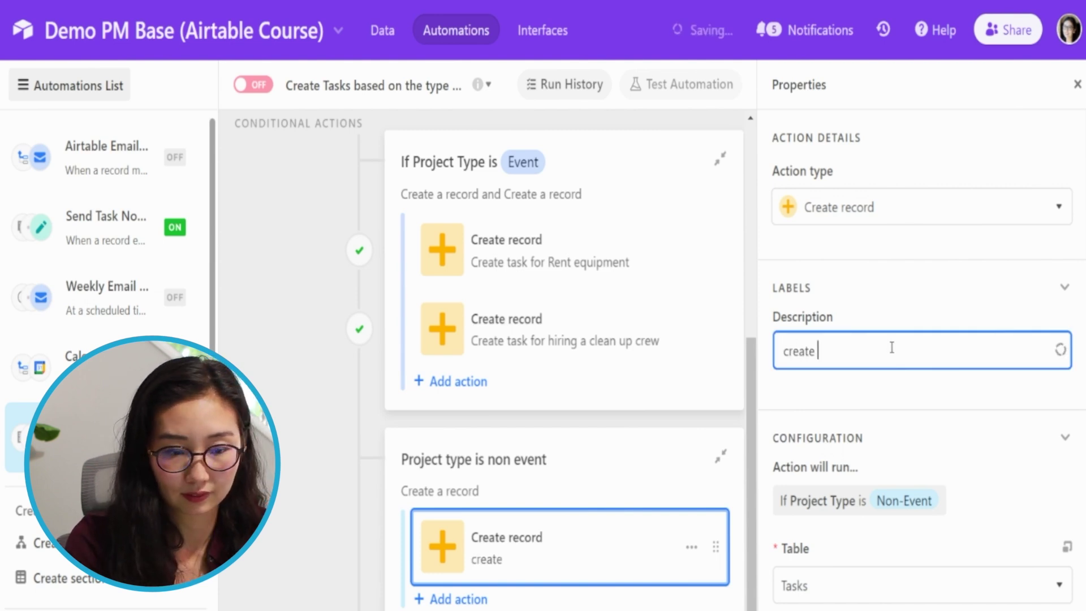
text( task for project)
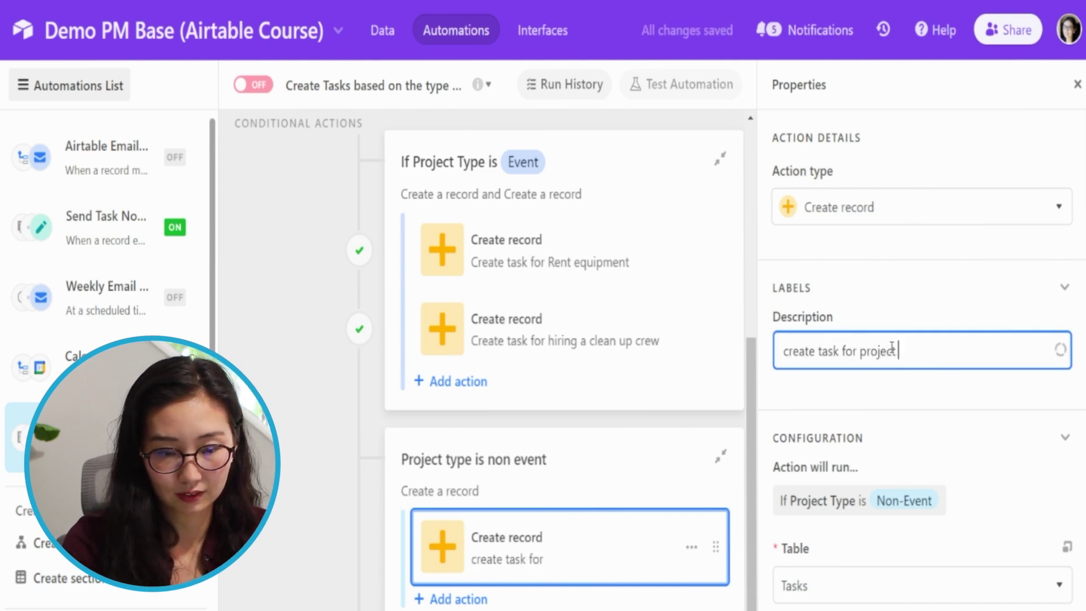
text( planning)
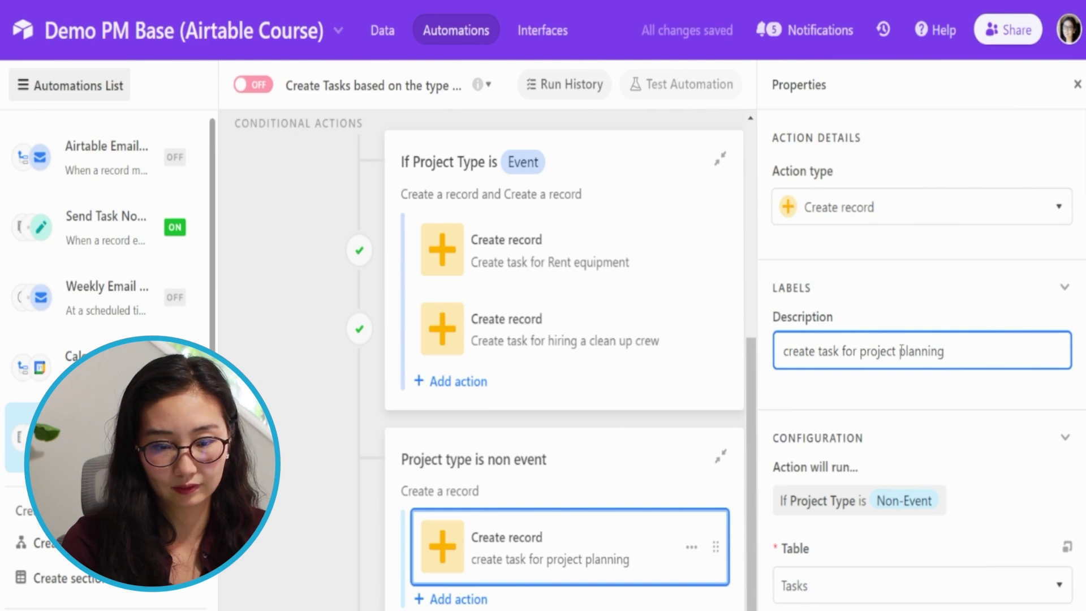
- Add the Projects field to the new action and fill it with the submitted form's Airtable record ID
scroll(892, 340, down, 10)
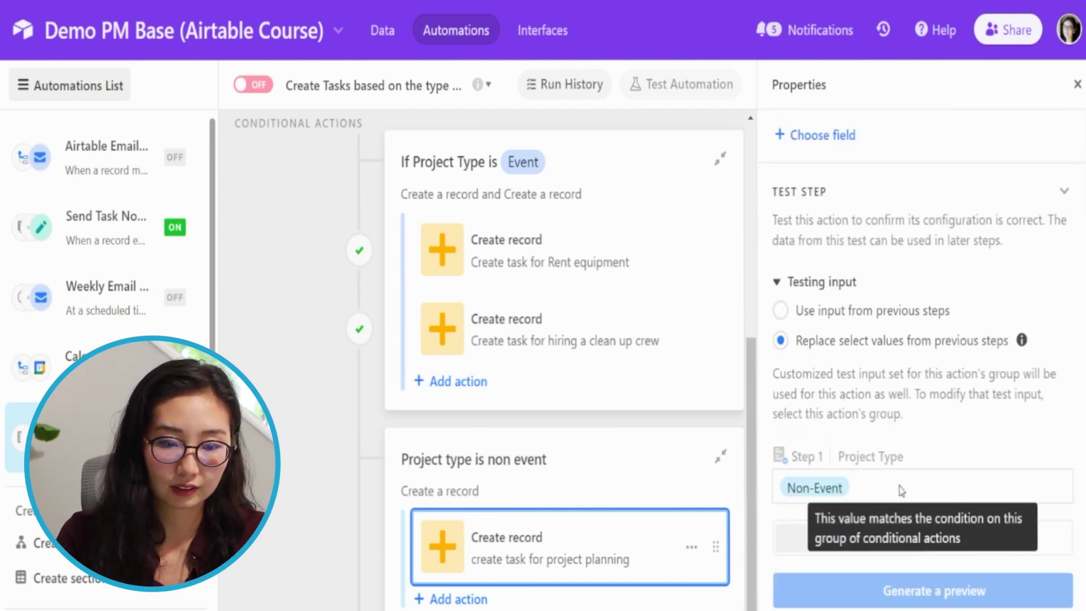
scroll(904, 396, down, 1)
scroll(927, 465, up, 5)
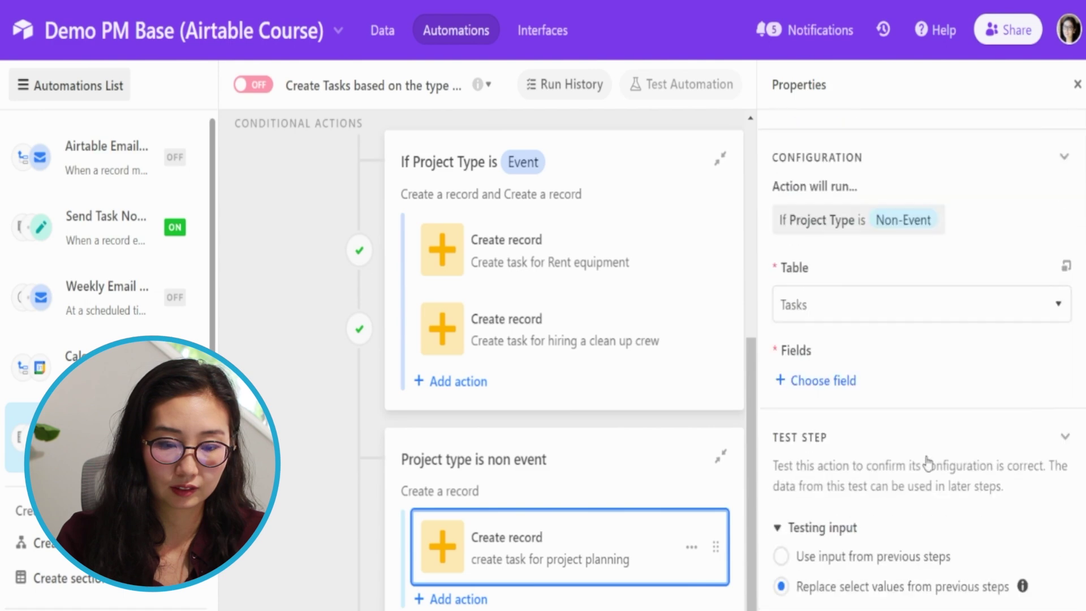
click(826, 380)
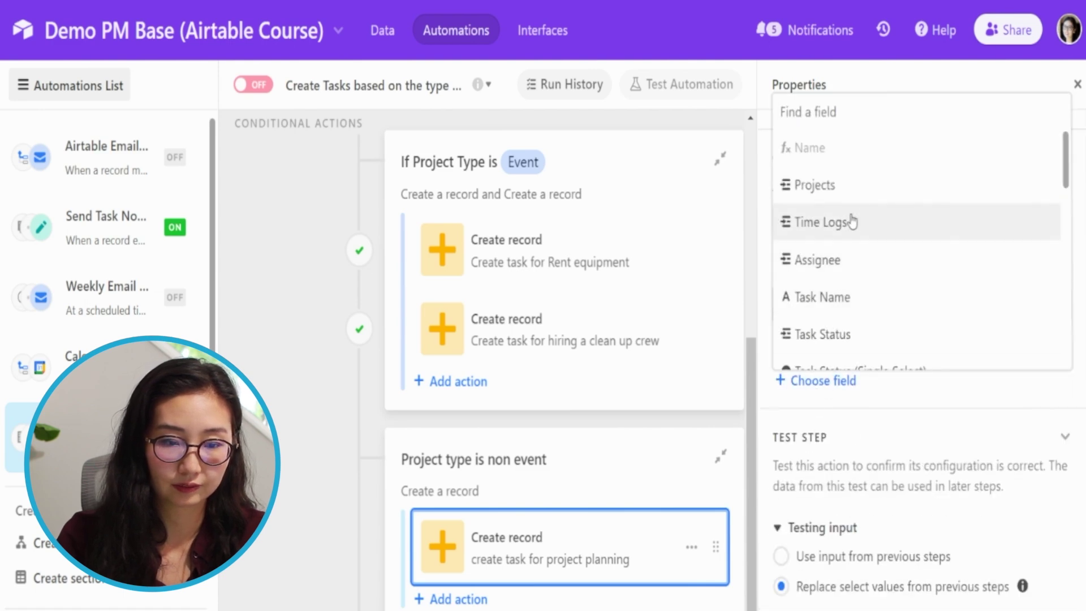
click(848, 184)
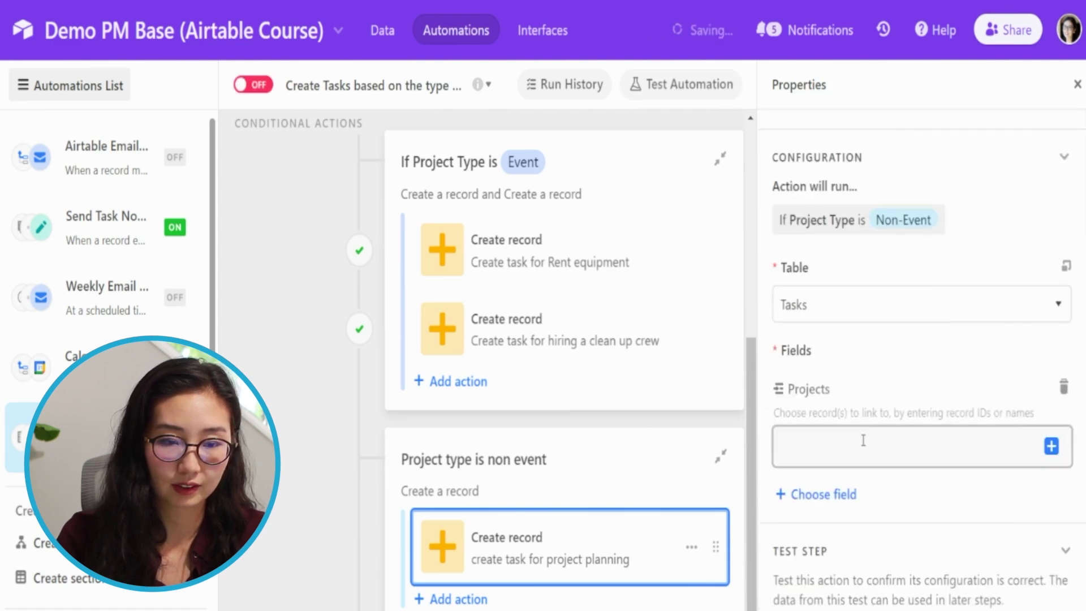
click(1052, 447)
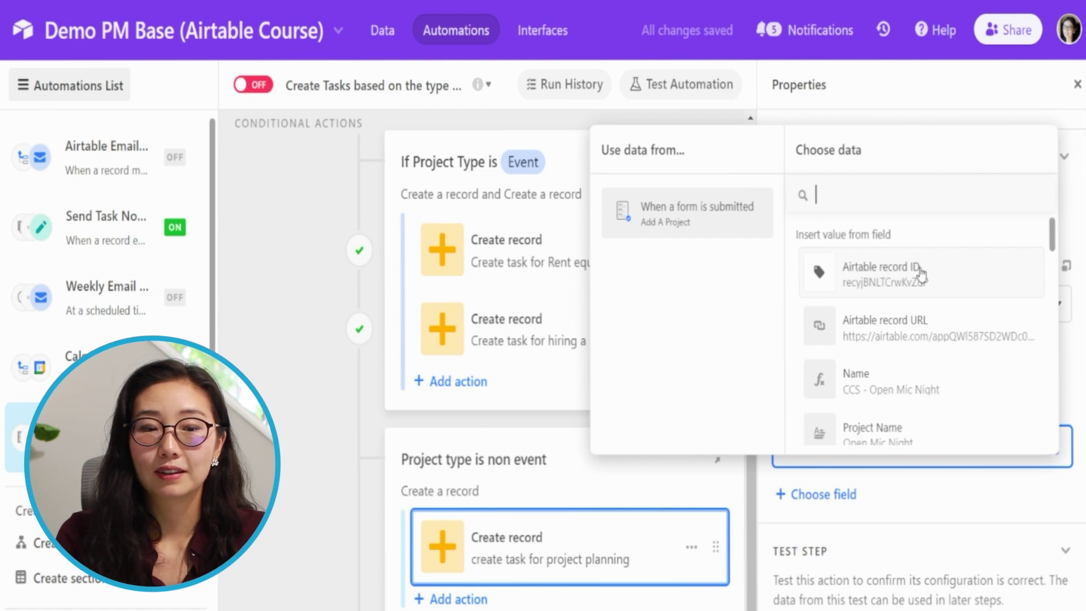
click(893, 291)
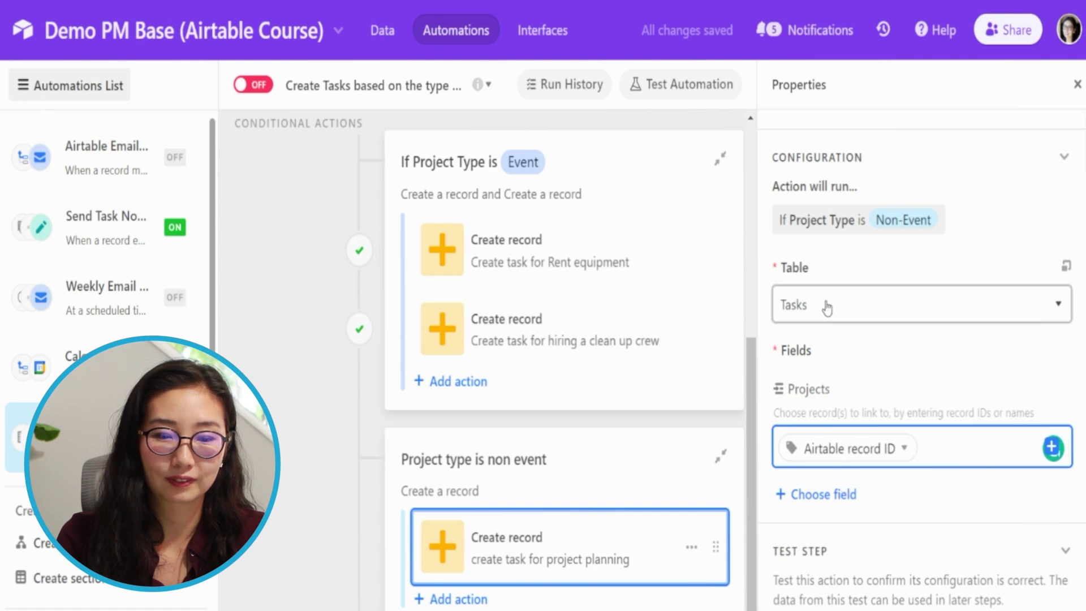
- Add the Task Name field to the action and set its value to "Project Planning"
click(838, 497)
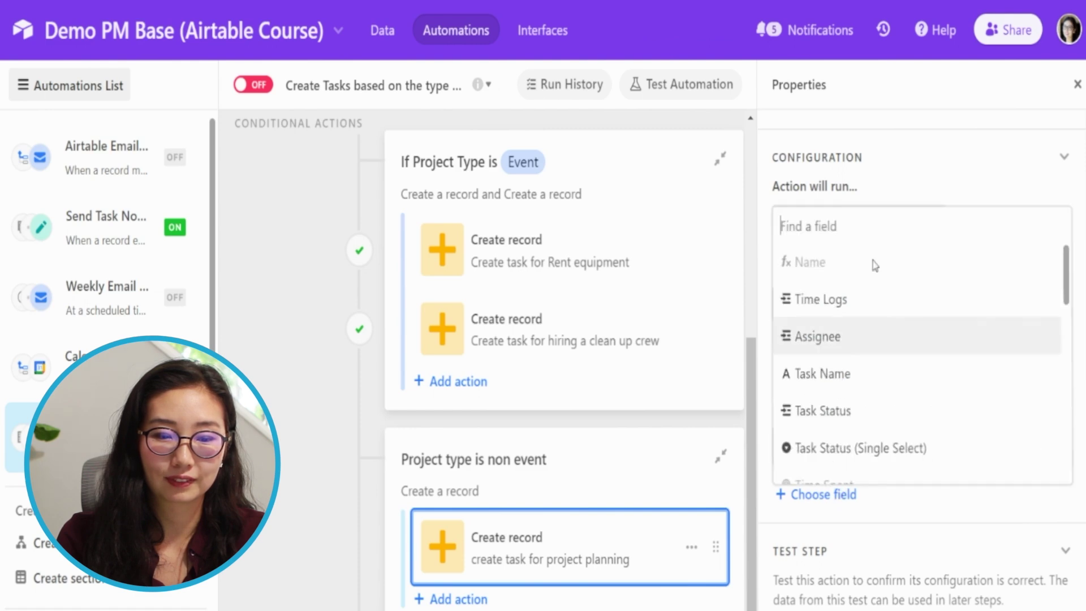
click(848, 373)
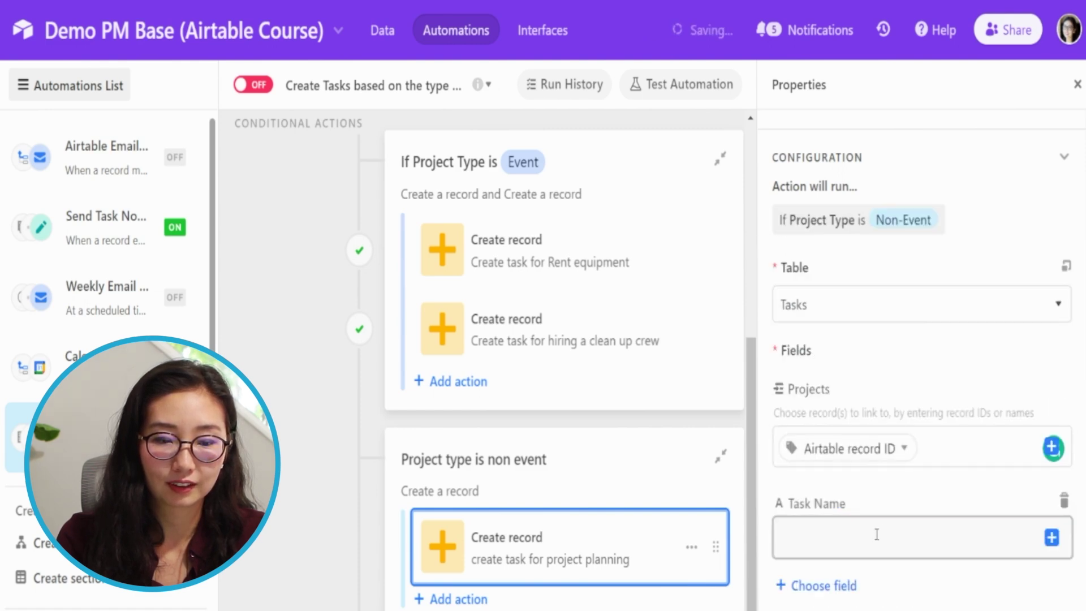
scroll(866, 382, up, 5)
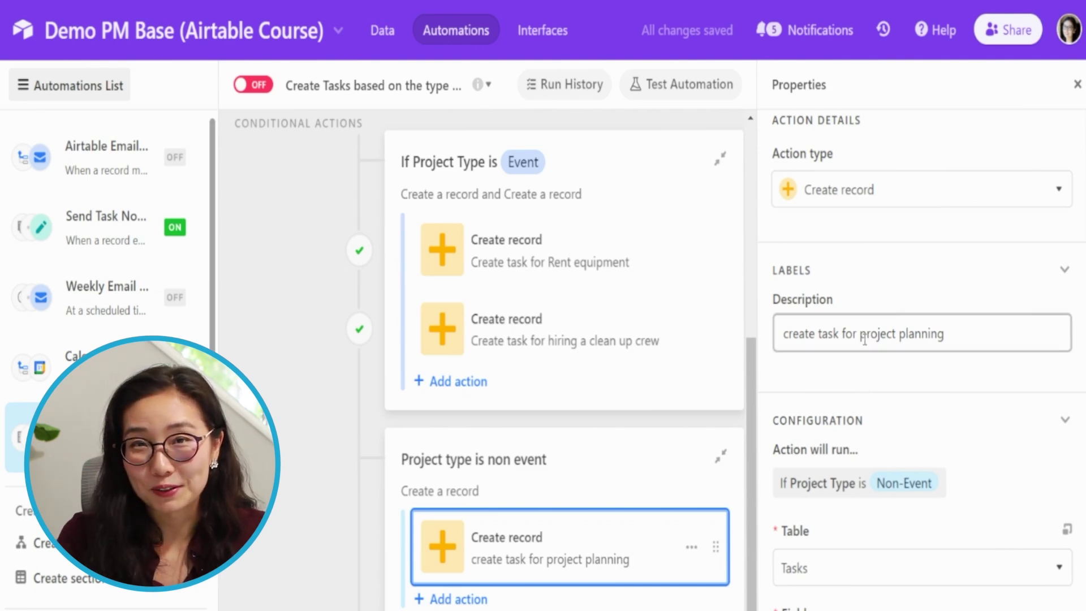
scroll(863, 339, down, 10)
click(817, 272)
text(P)
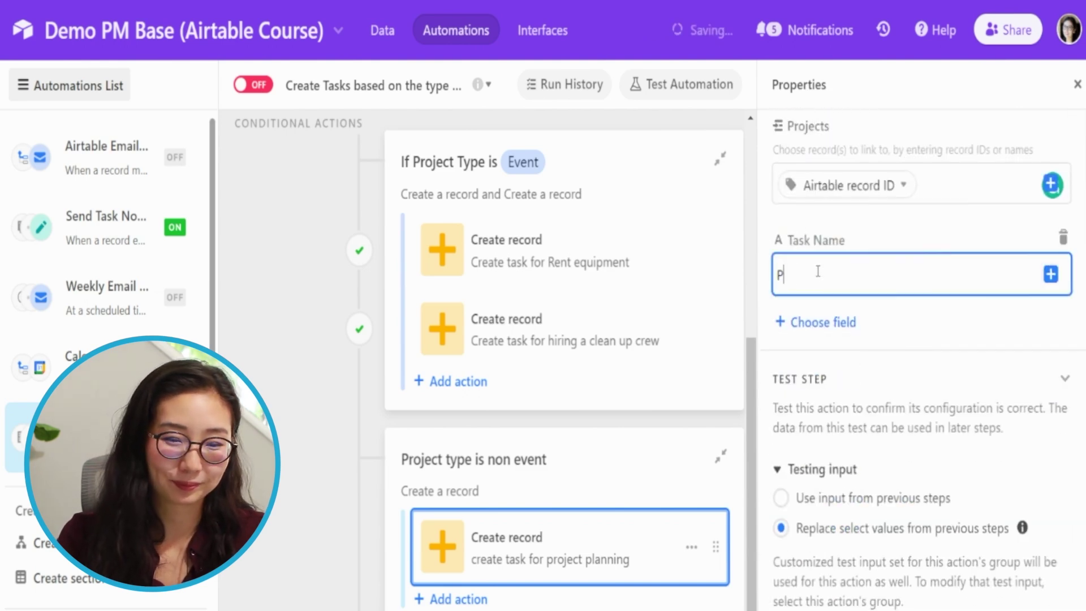
text(roject PLannin)
key(BackSpace)
key(BackSpace)
key(BackSpace)
key(BackSpace)
text(lanning)
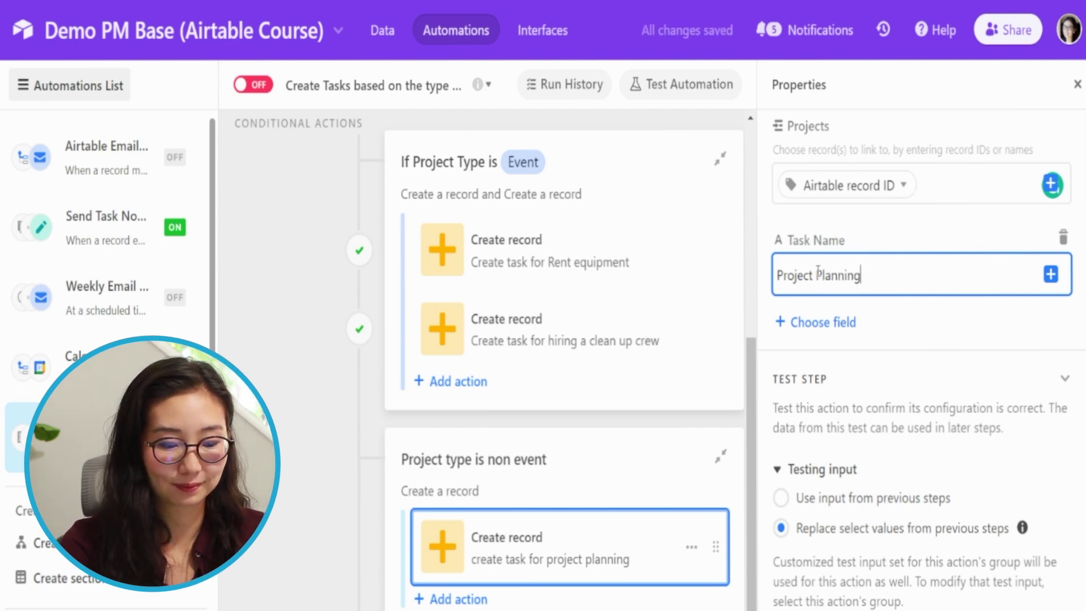
- Run the project planning action's test as configured and check the new record in the Tasks table
scroll(882, 452, down, 3)
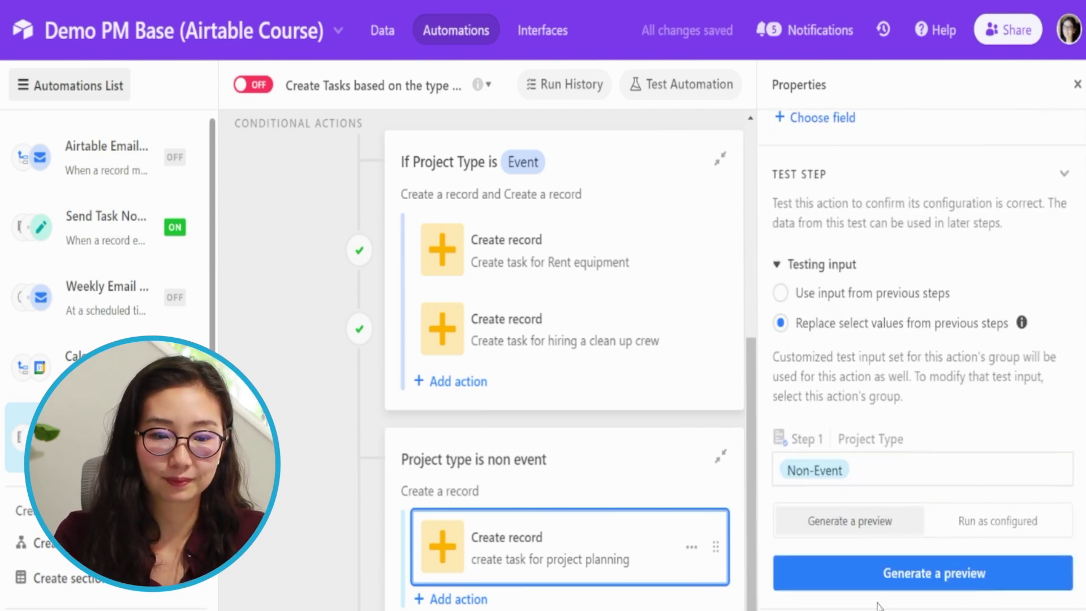
click(977, 533)
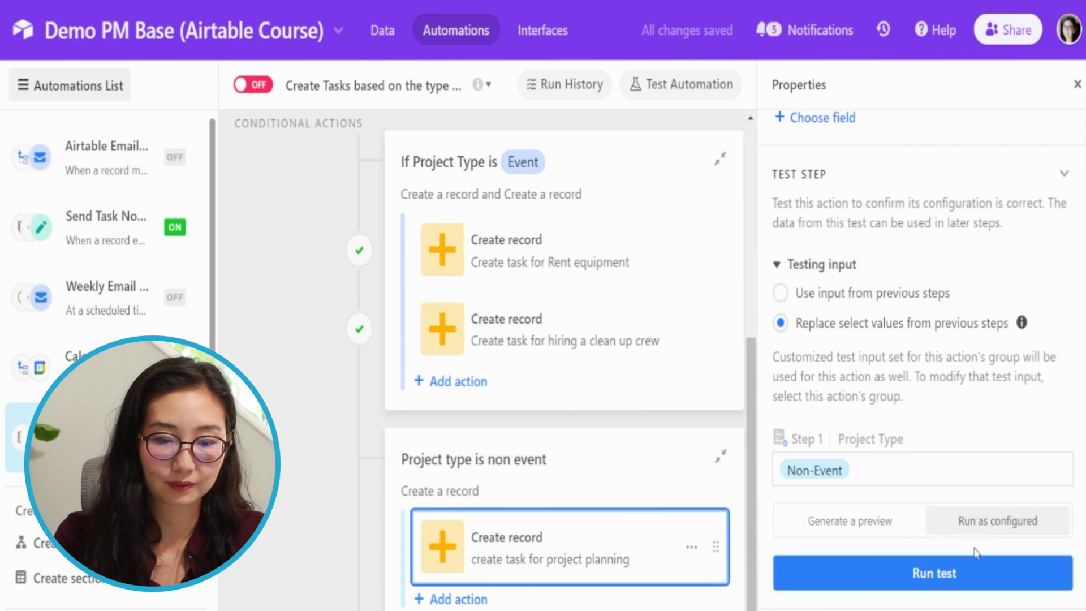
click(953, 573)
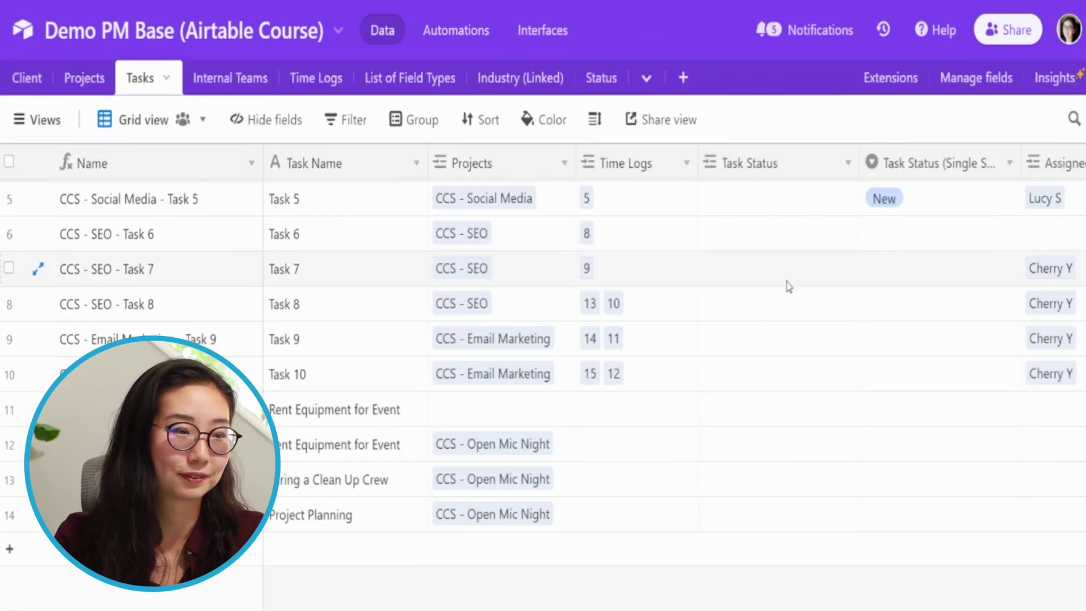
click(361, 526)
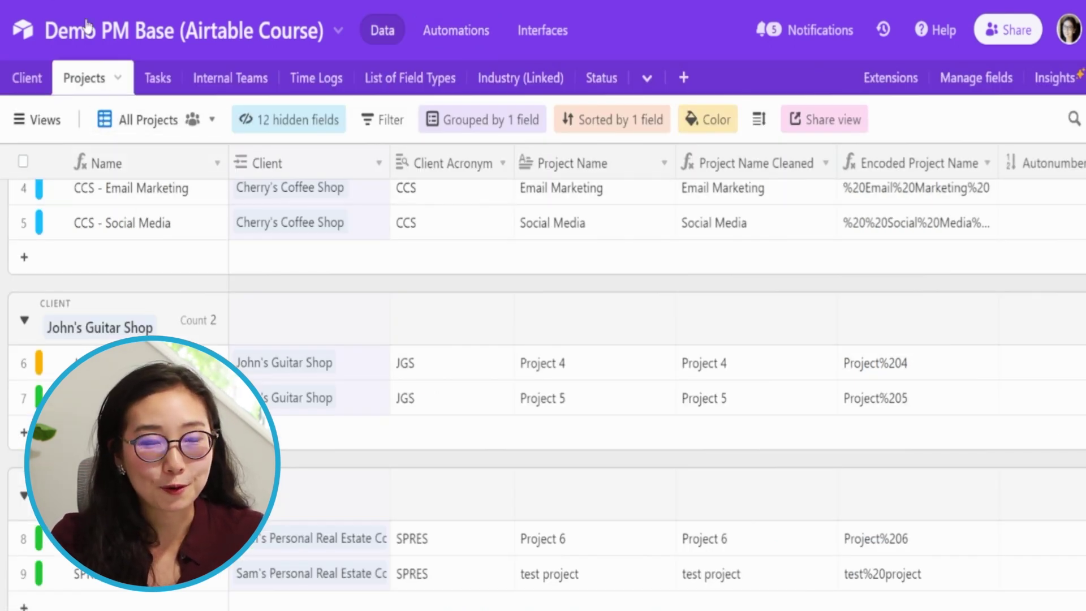
- Open the Add A Project form from the Projects table's views for a live submission
click(37, 119)
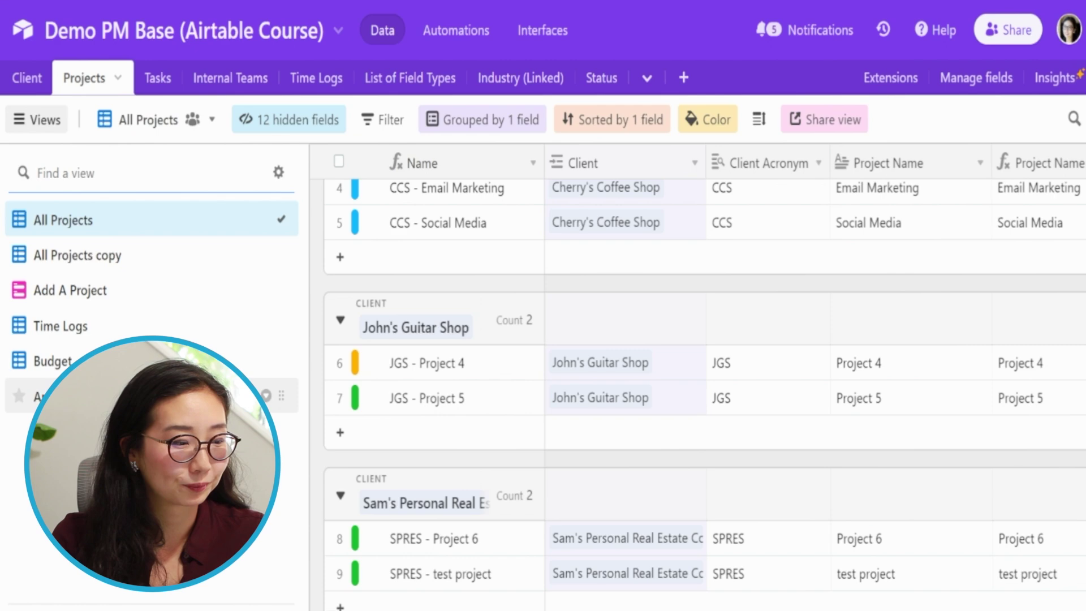
click(91, 290)
click(424, 126)
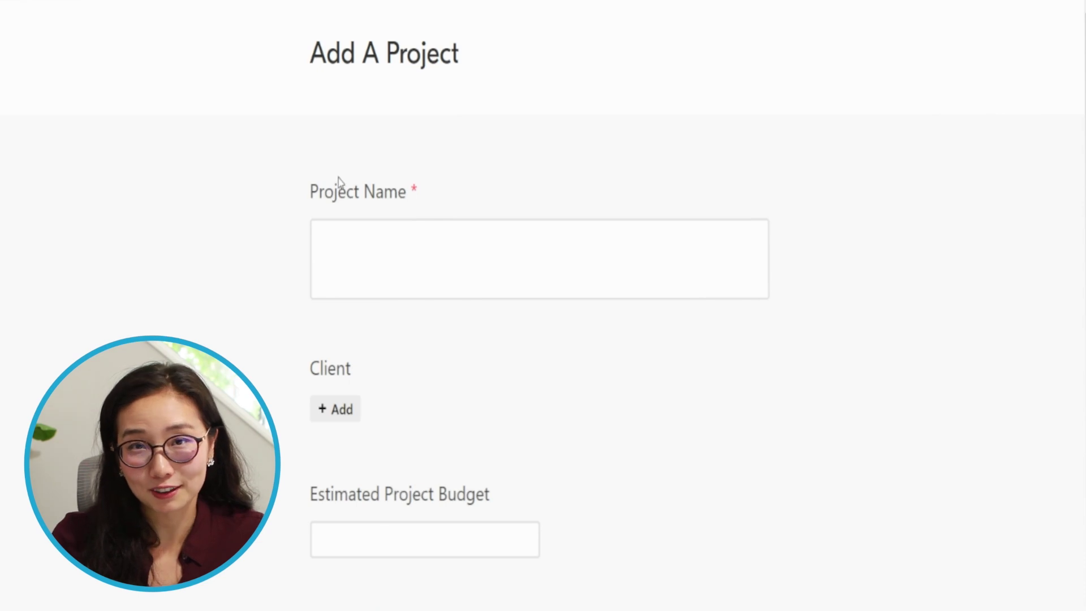
- Enter "Test Event Project" as the project name and choose John's Guitar Shop as the client
click(414, 251)
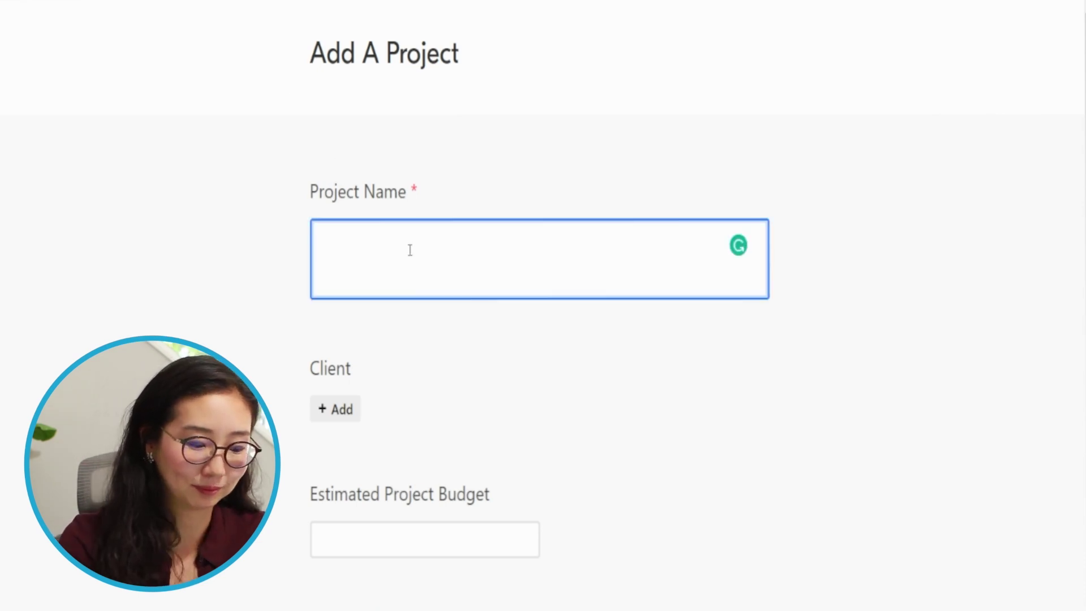
text(Test E)
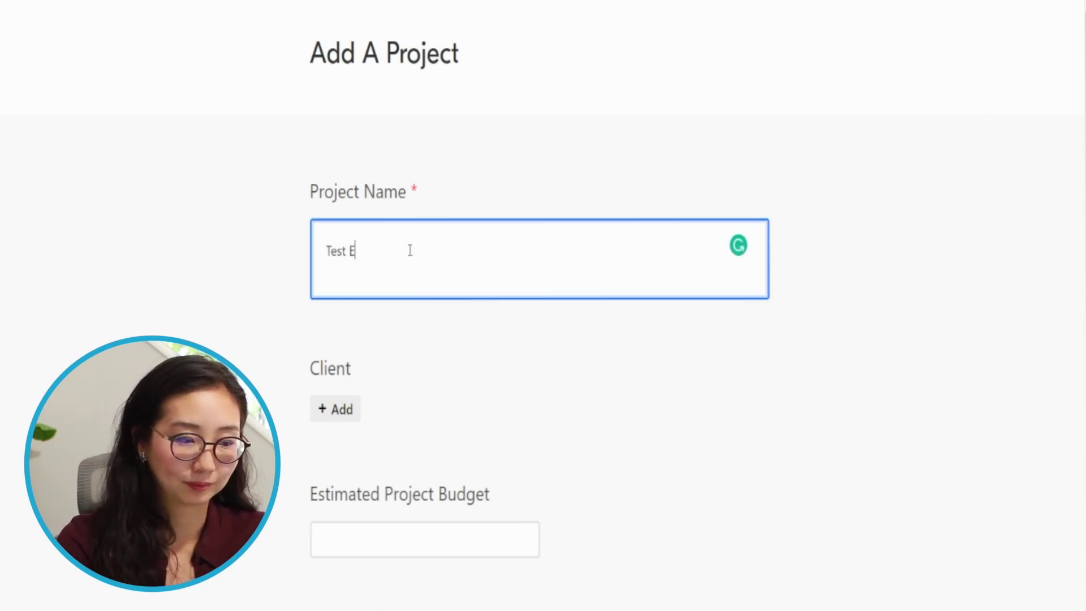
text(vent Project)
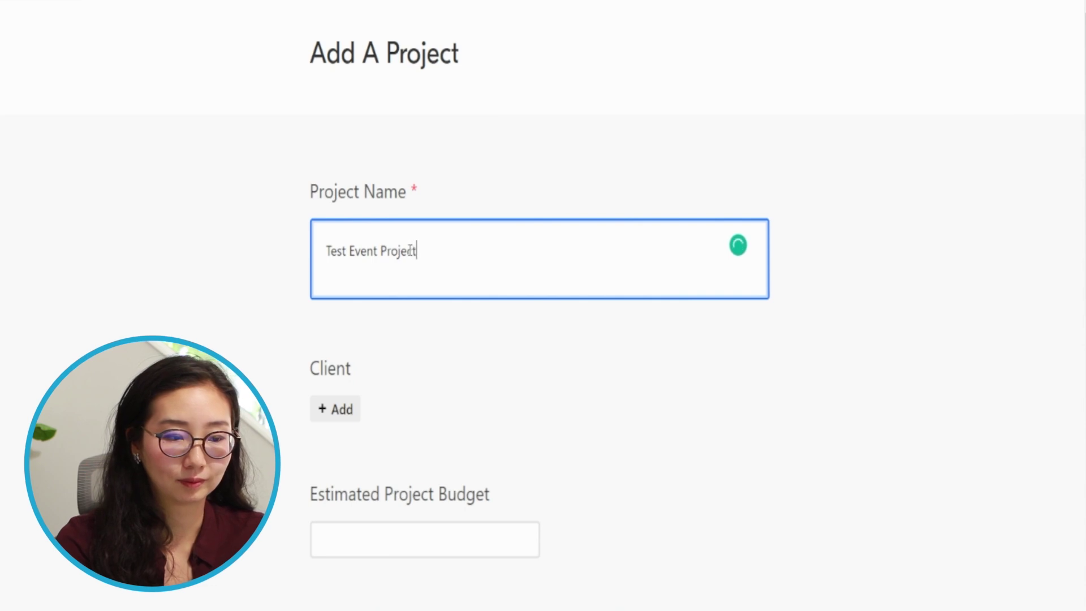
key(Tab)
key(Return)
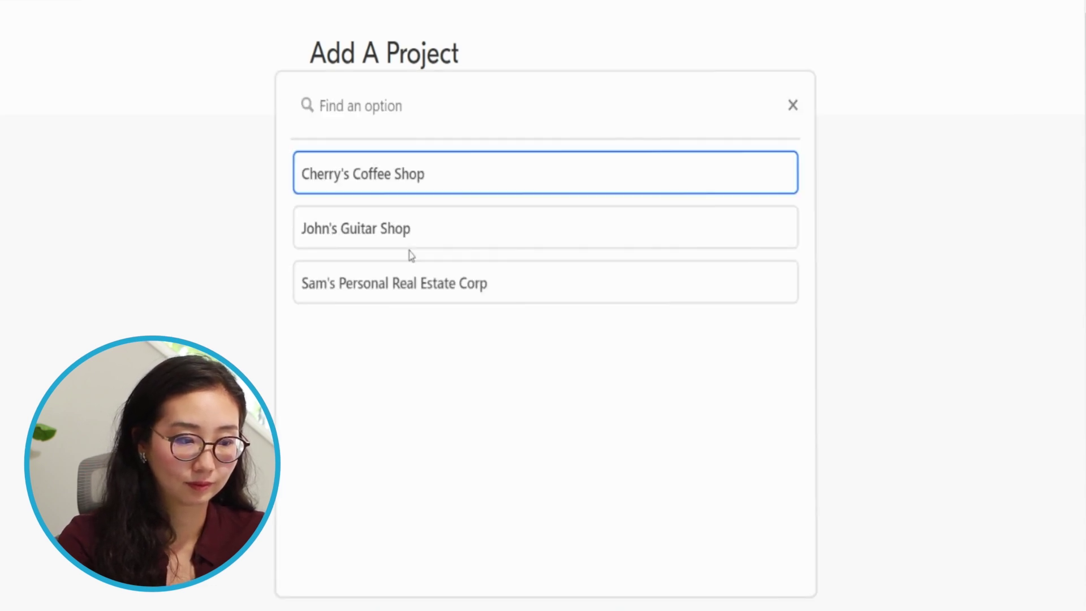
click(411, 244)
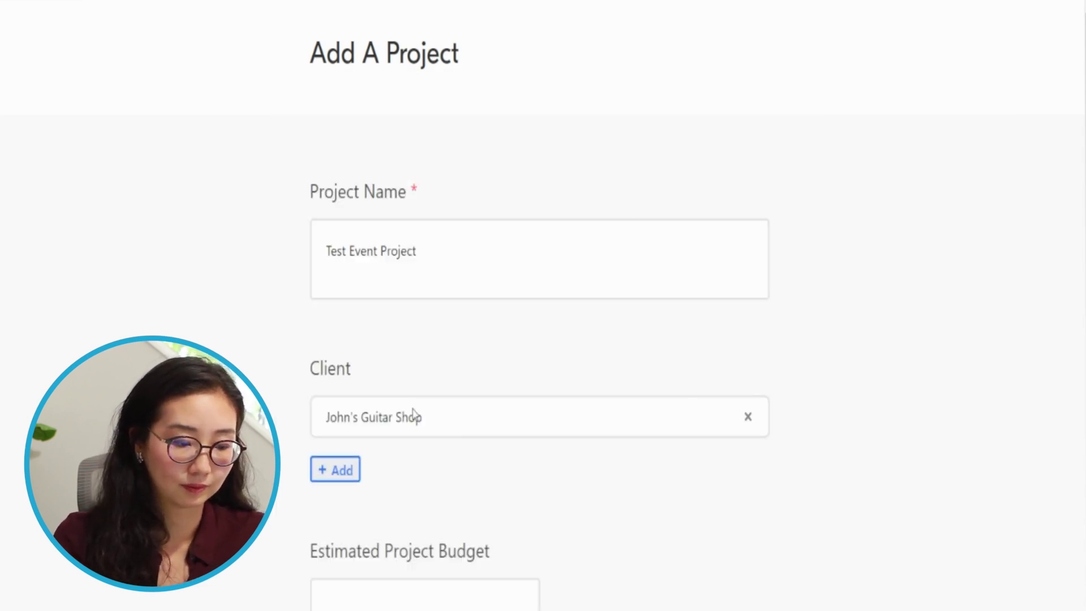
- Set the form's estimated project budget to 1000 and its project status to New
scroll(428, 338, down, 5)
click(364, 340)
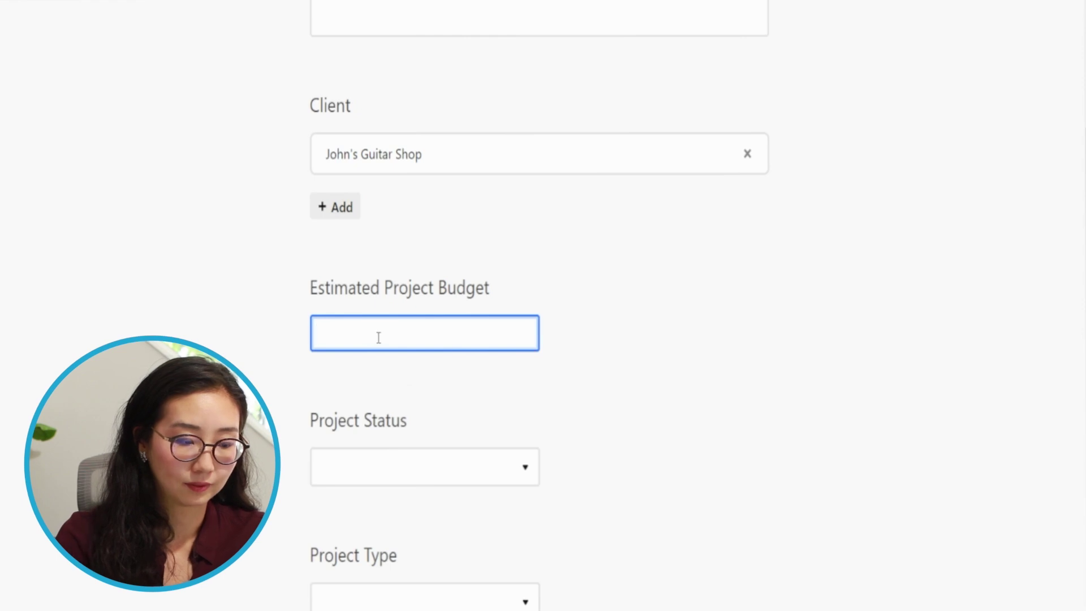
text(1000)
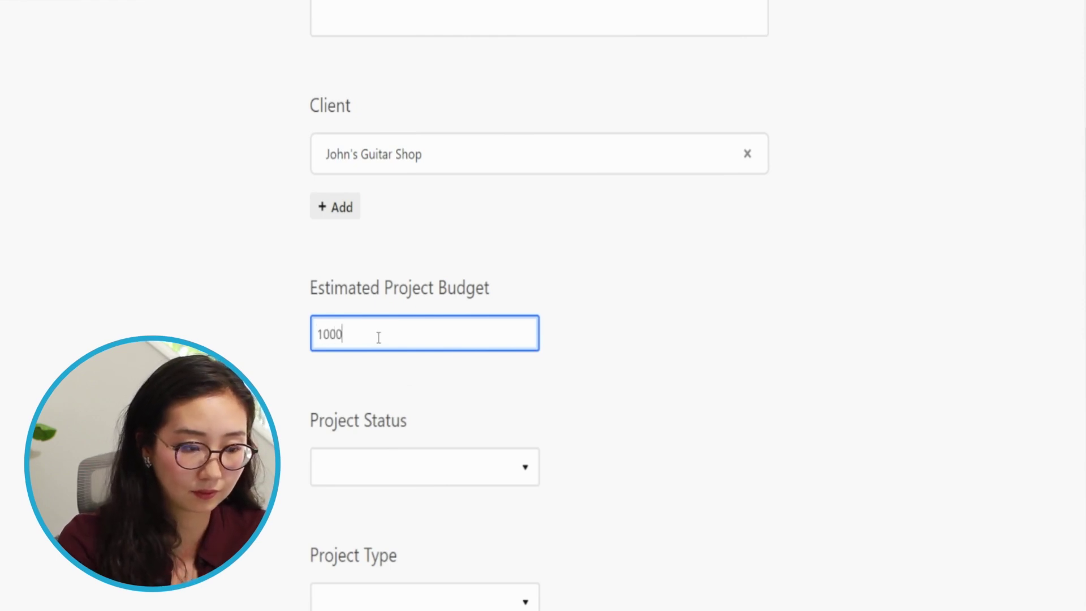
click(395, 481)
click(391, 430)
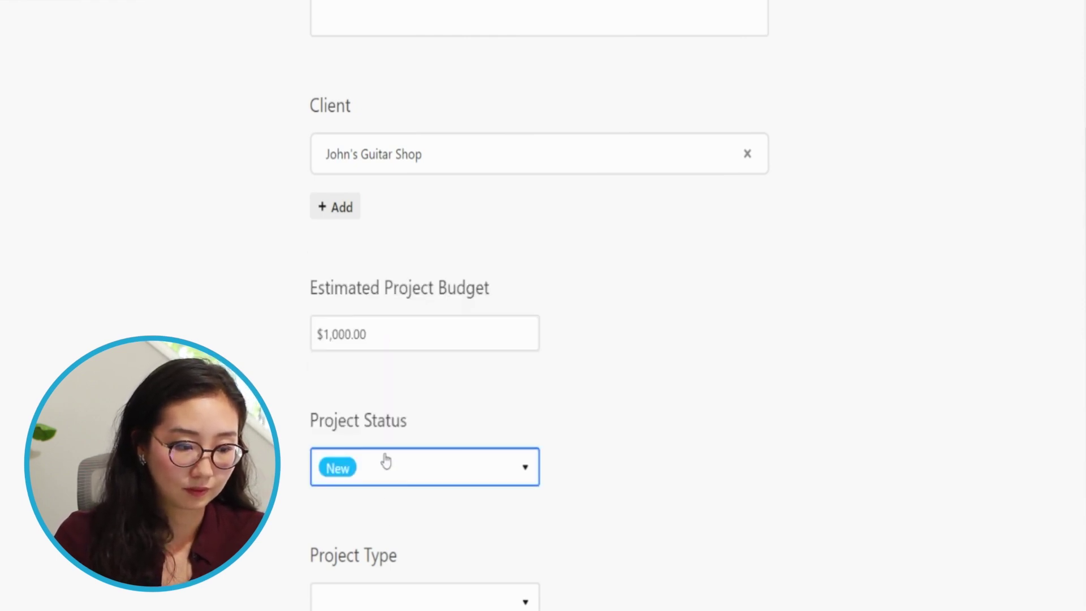
- Set the project type to Event and submit the form
click(375, 602)
click(373, 519)
scroll(402, 507, down, 9)
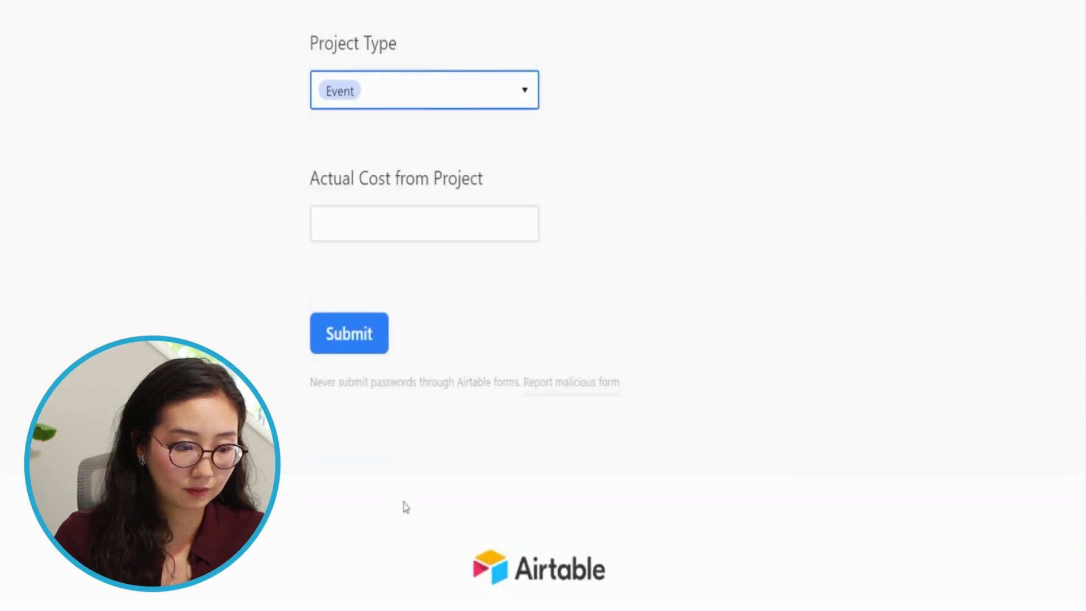
click(347, 324)
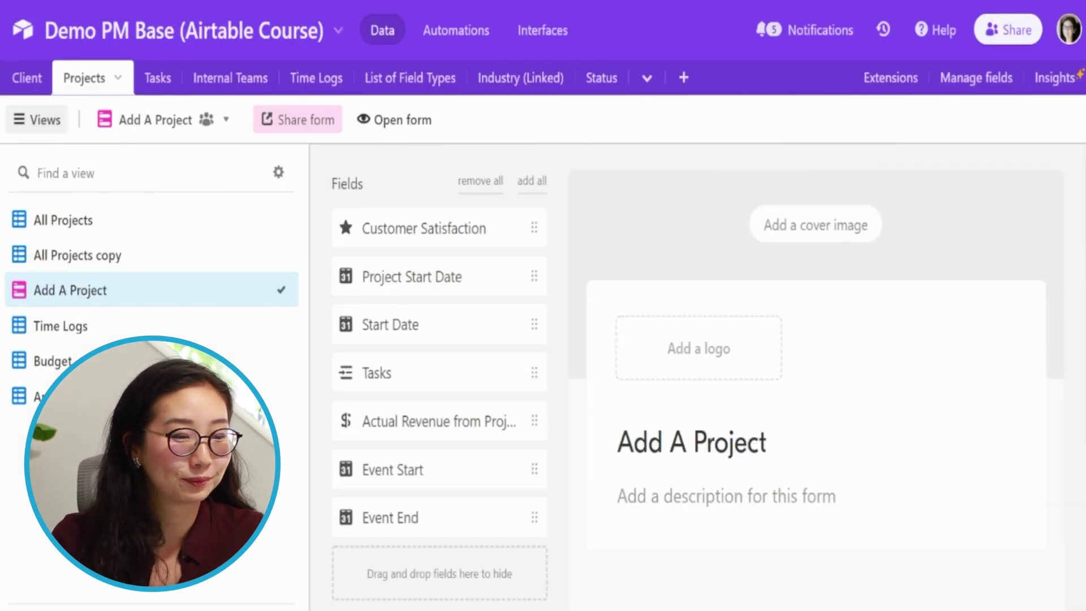
- Check the event submission in All Projects, the automation's run history and the Tasks table
click(109, 226)
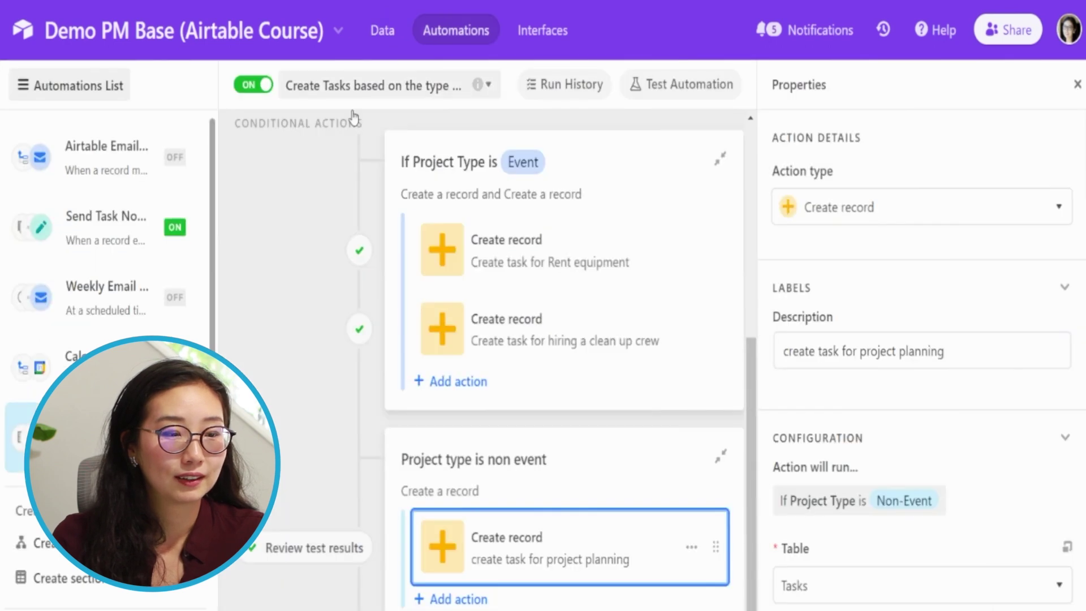
click(571, 86)
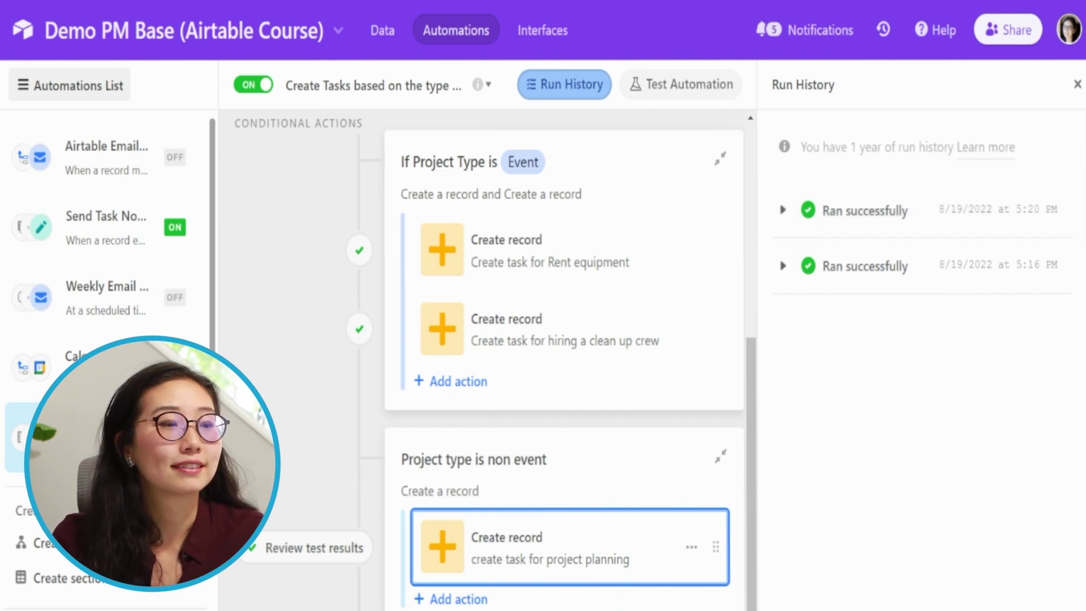
click(382, 30)
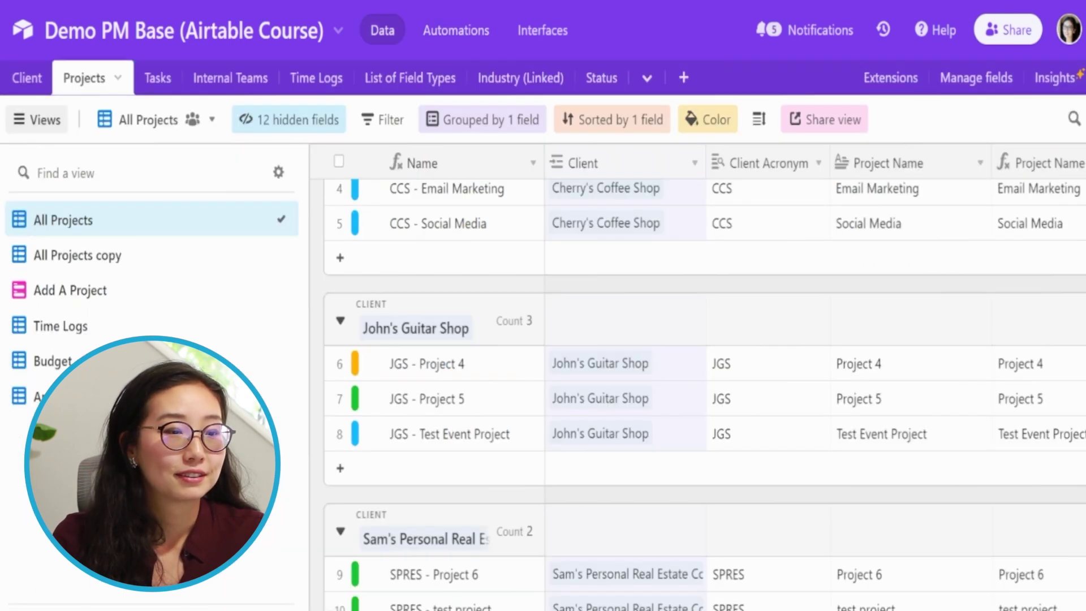
click(158, 79)
scroll(565, 416, down, 4)
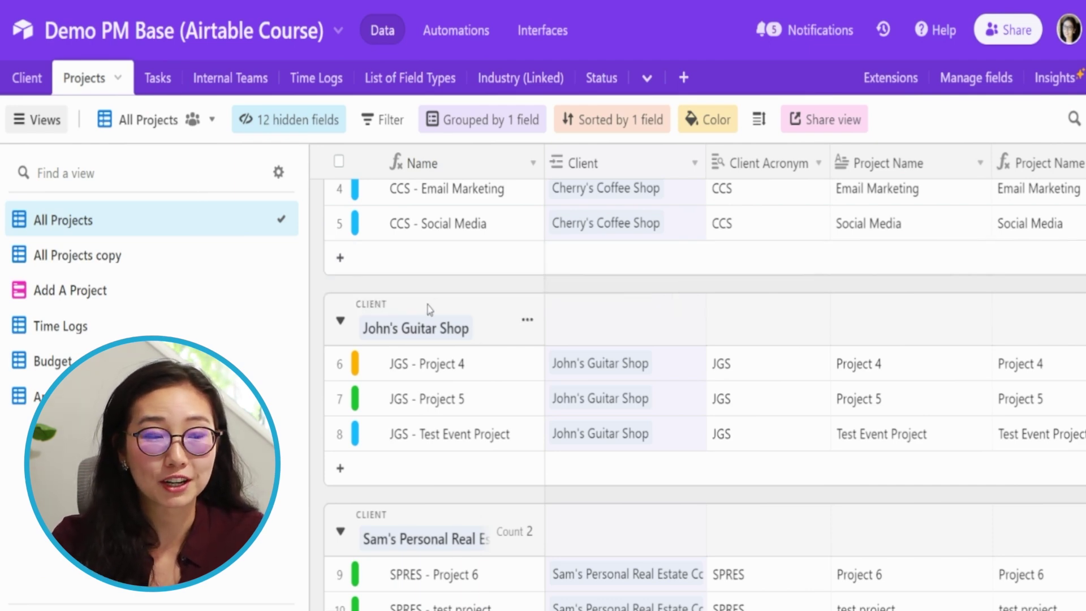
- Open a blank Add A Project form and enter "Non-event project test" as the project name
click(121, 292)
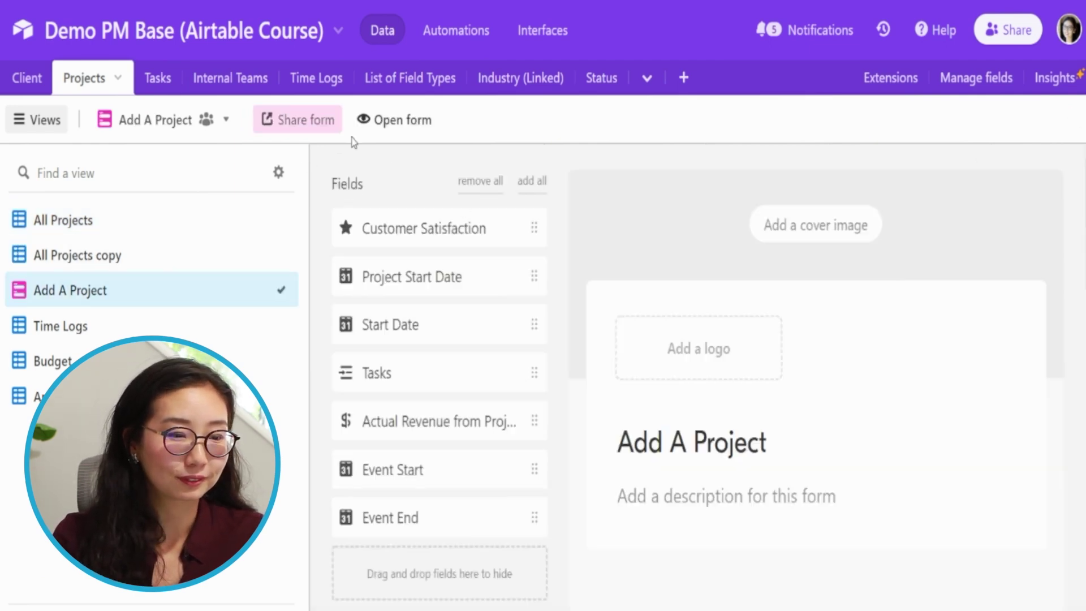
click(395, 130)
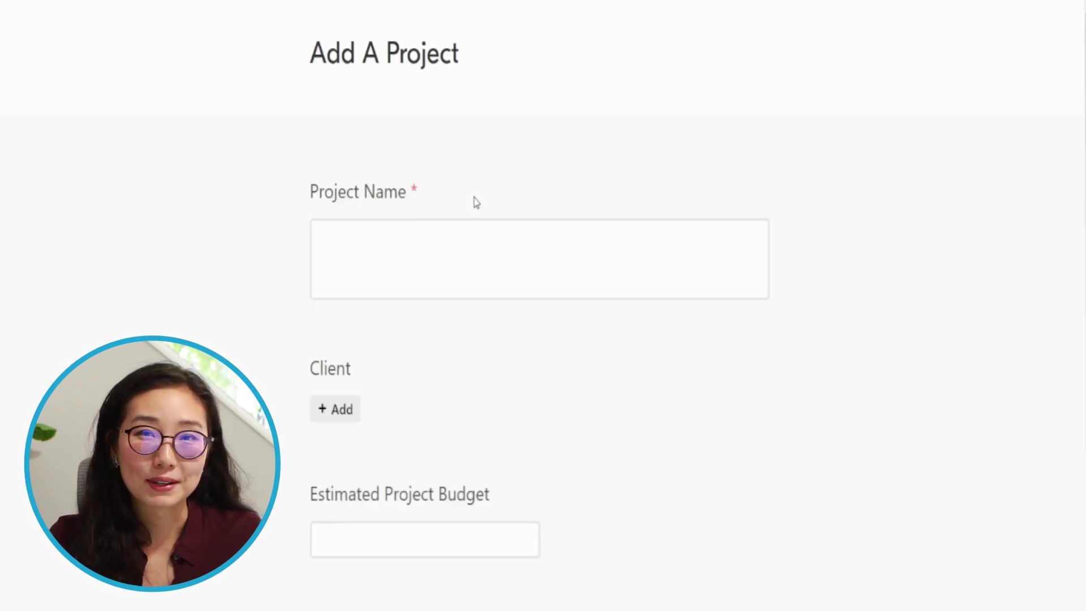
click(482, 269)
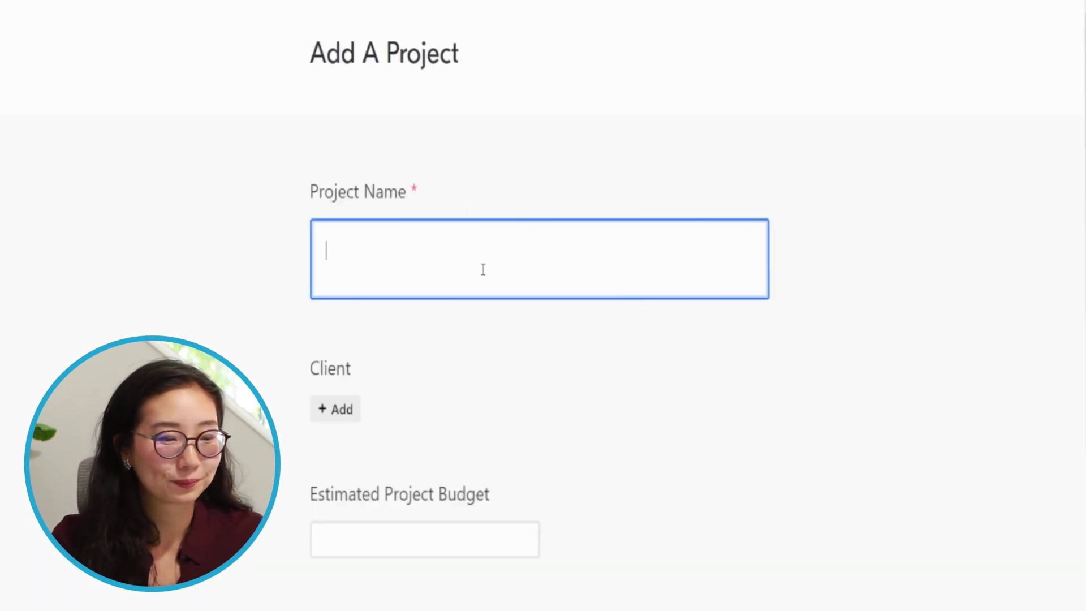
text(Non te)
key(BackSpace)
key(BackSpace)
key(BackSpace)
text(event project test)
key(ctrl+Left)
key(ctrl+Left)
key(BackSpace)
text(-)
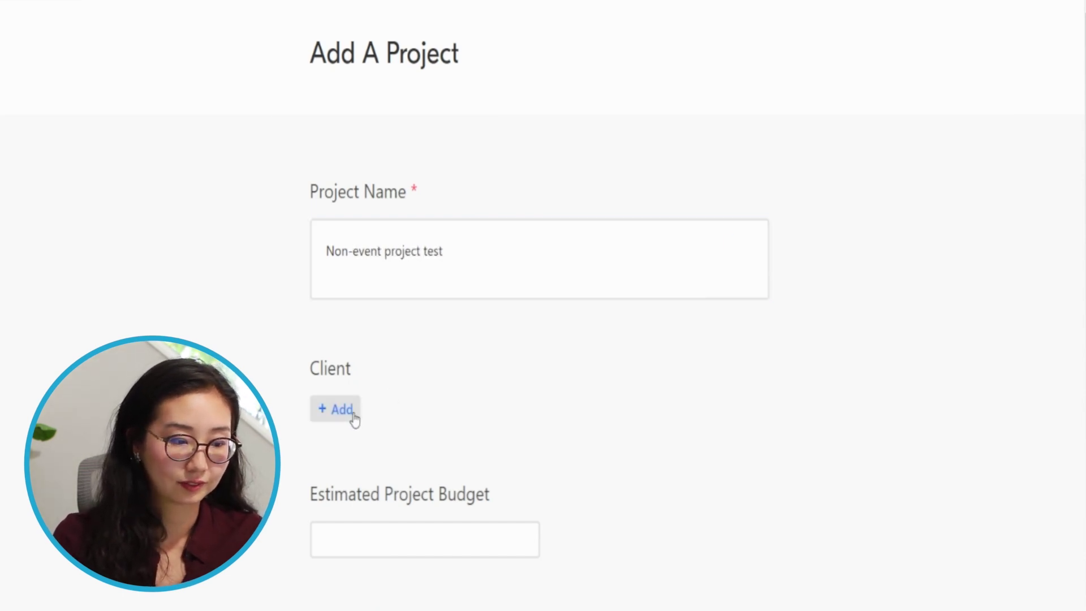
- Choose Sam's Personal Real Estate Corp as the client and set the estimated project budget to 2000
click(351, 413)
click(417, 300)
scroll(394, 445, down, 5)
click(374, 341)
text(2000)
- Set the project status to New and the project type to Non-Event, and submit the form
click(371, 474)
click(386, 434)
scroll(400, 434, down, 10)
click(390, 102)
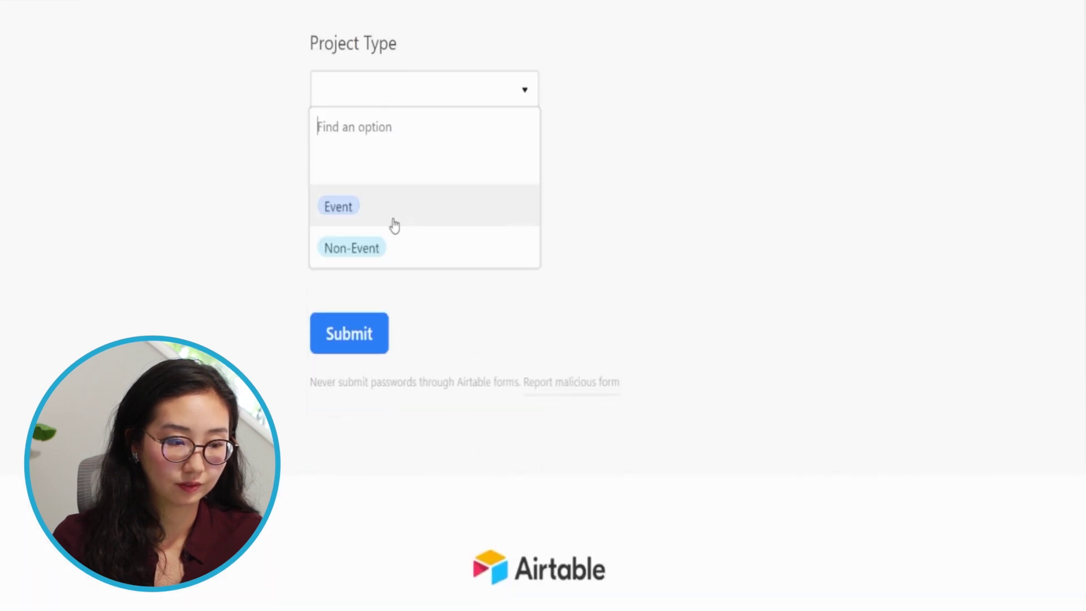
click(385, 251)
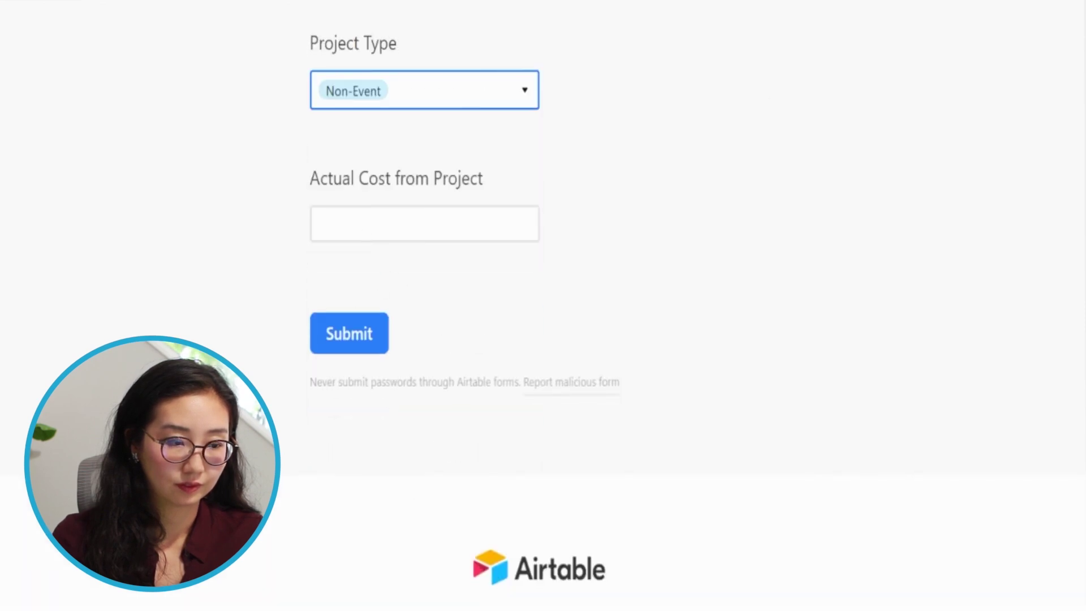
click(347, 341)
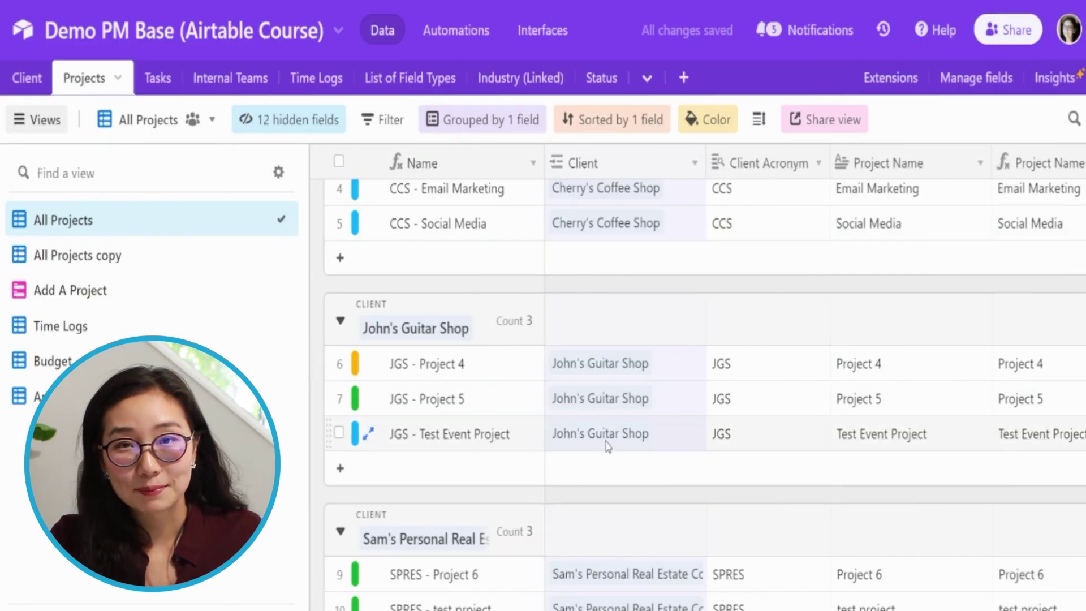
- Check the non-event submission's project and task records, and expand the latest run in the automation's run history
scroll(606, 447, down, 5)
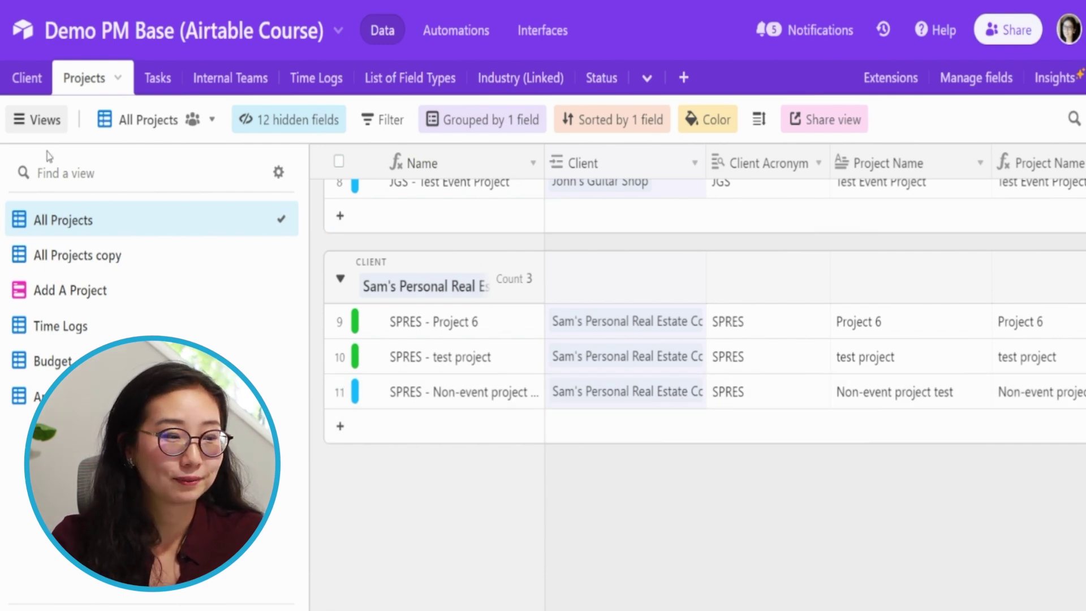
click(37, 120)
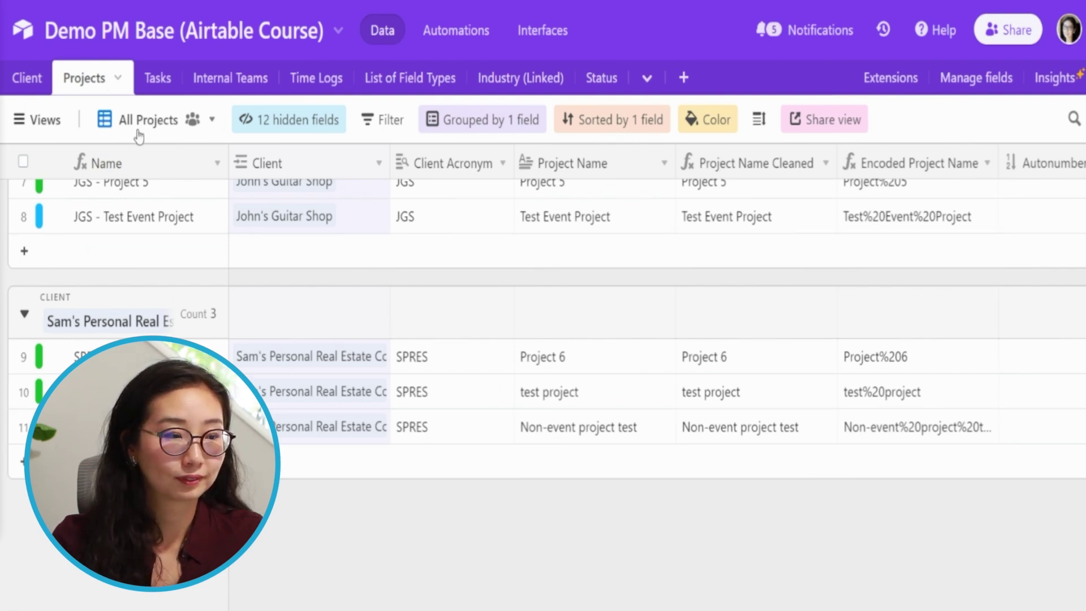
click(150, 82)
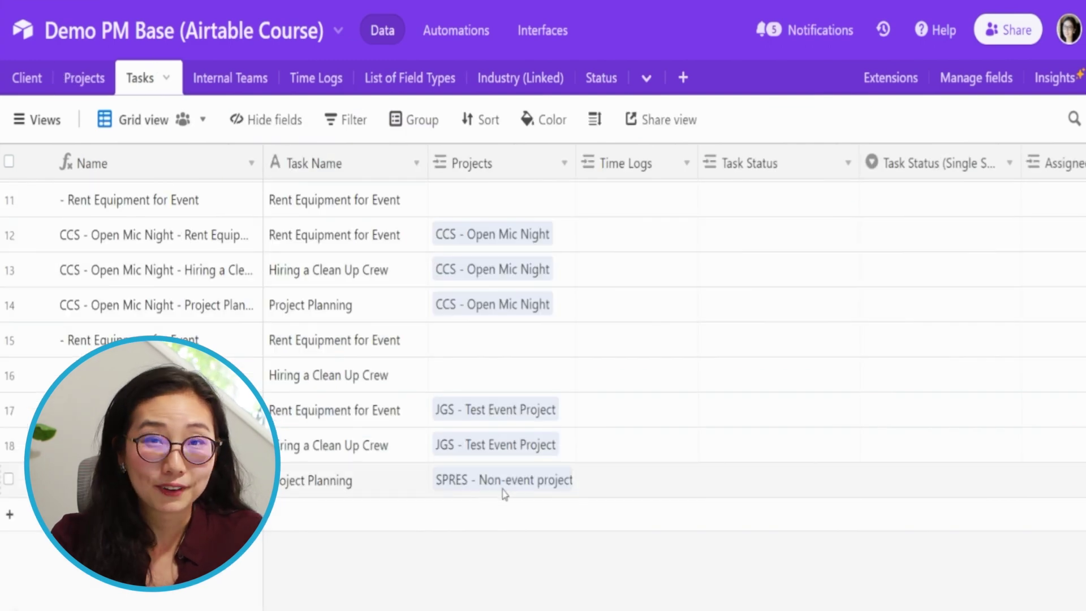
click(356, 485)
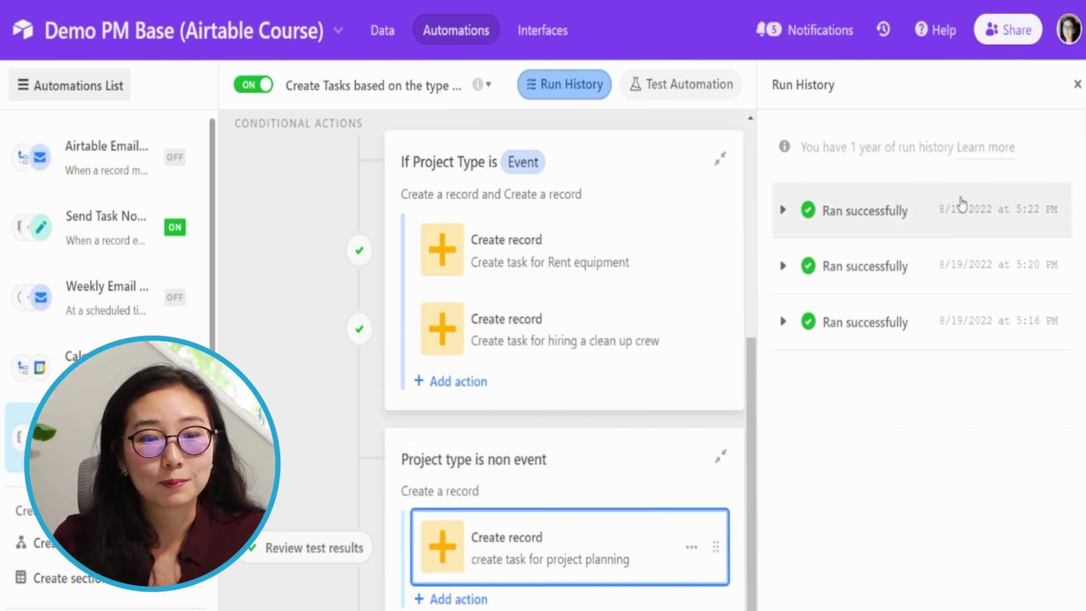
click(893, 211)
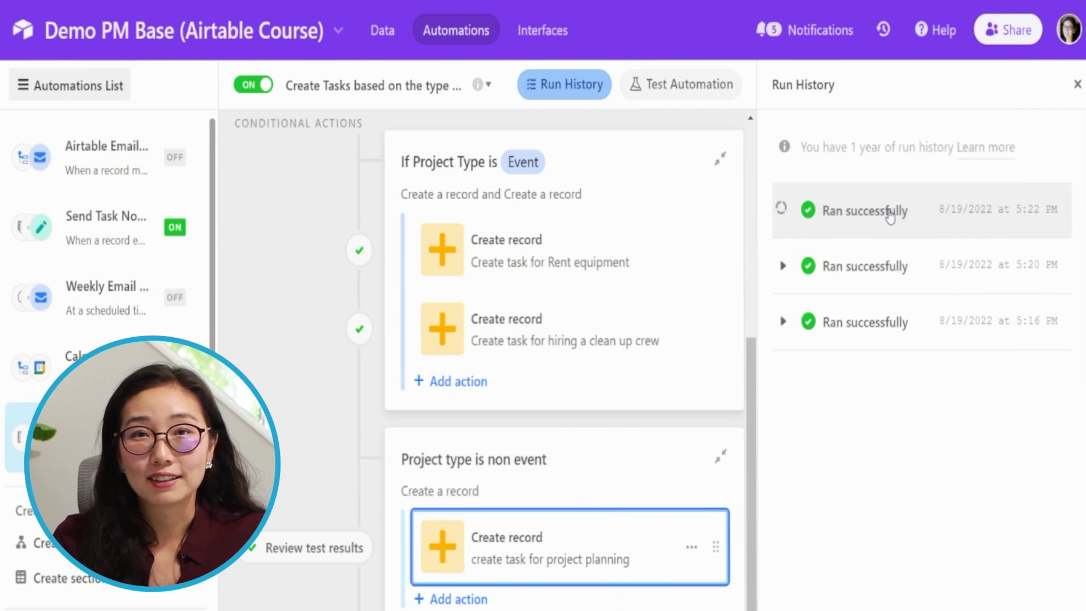